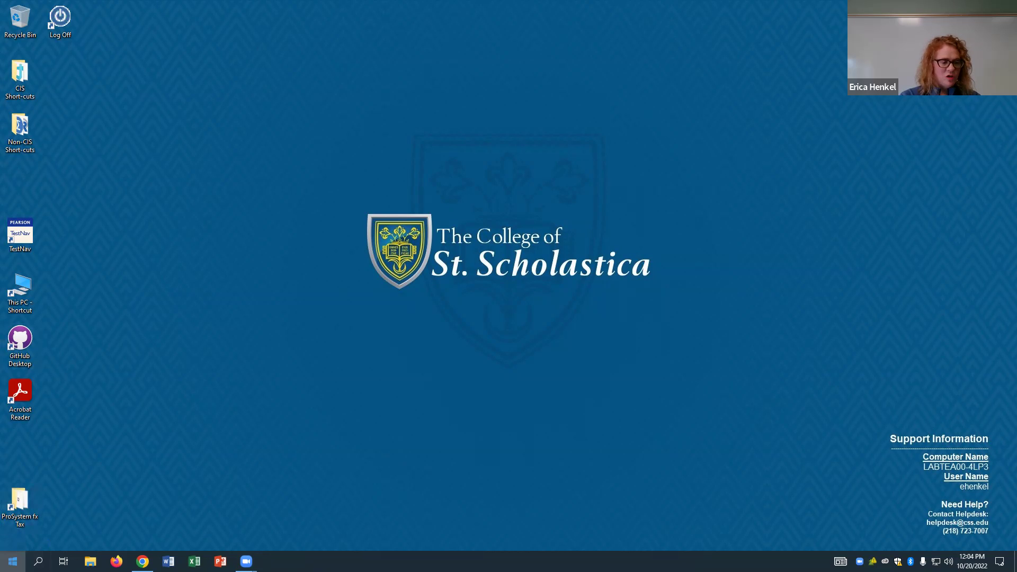
Launch CCH ProSystem fx 2020 Tax Preparation from the Start menu's ProSystem fx Tax folder
{"action": "left_click", "coordinate": [13, 562]}
{"action": "scroll", "coordinate": [110, 403], "scroll_direction": "down", "scroll_amount": 2}
{"action": "scroll", "coordinate": [109, 403], "scroll_direction": "down", "scroll_amount": 8}
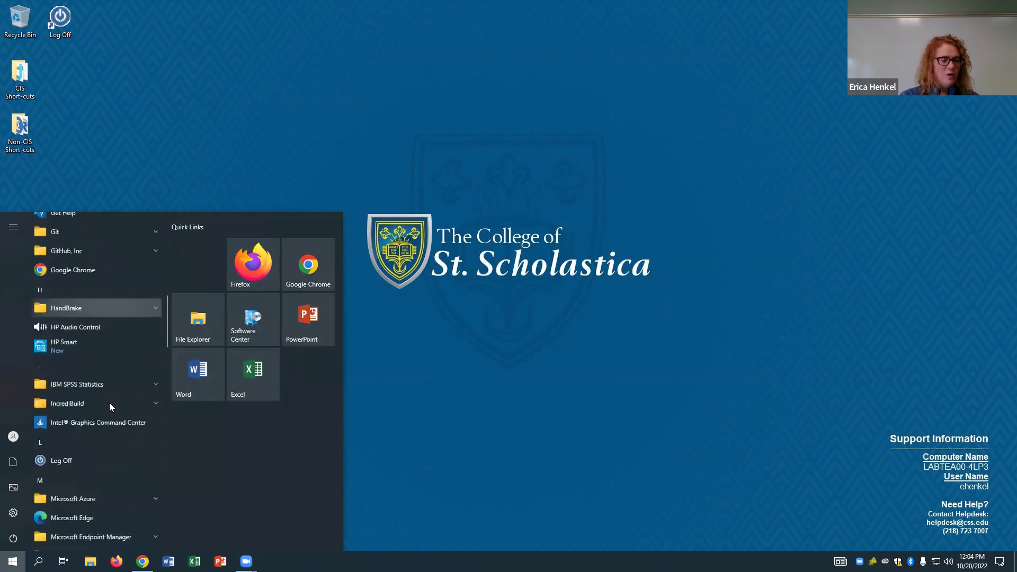
{"action": "scroll", "coordinate": [109, 406], "scroll_direction": "down", "scroll_amount": 8}
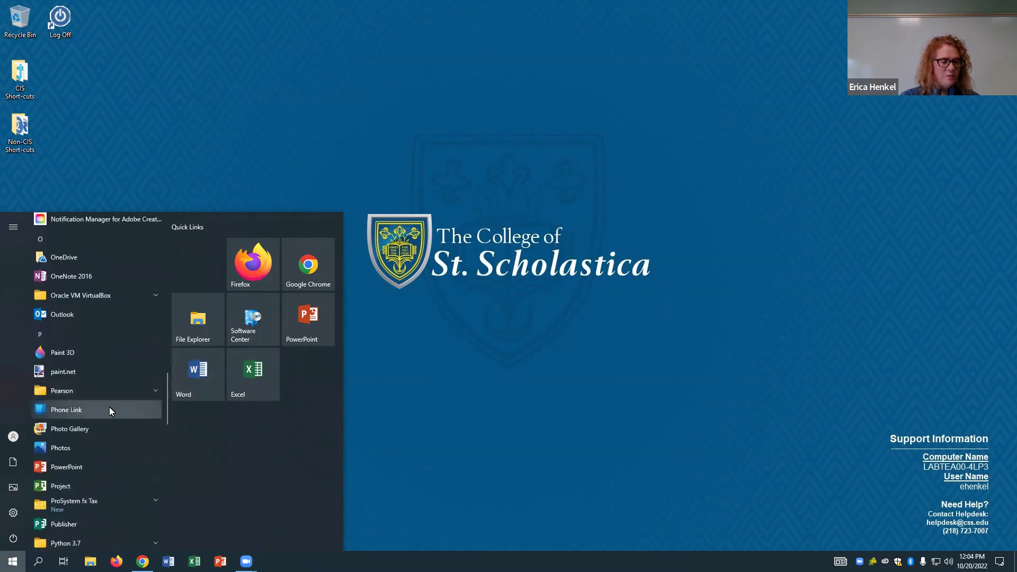
{"action": "left_click", "coordinate": [86, 402]}
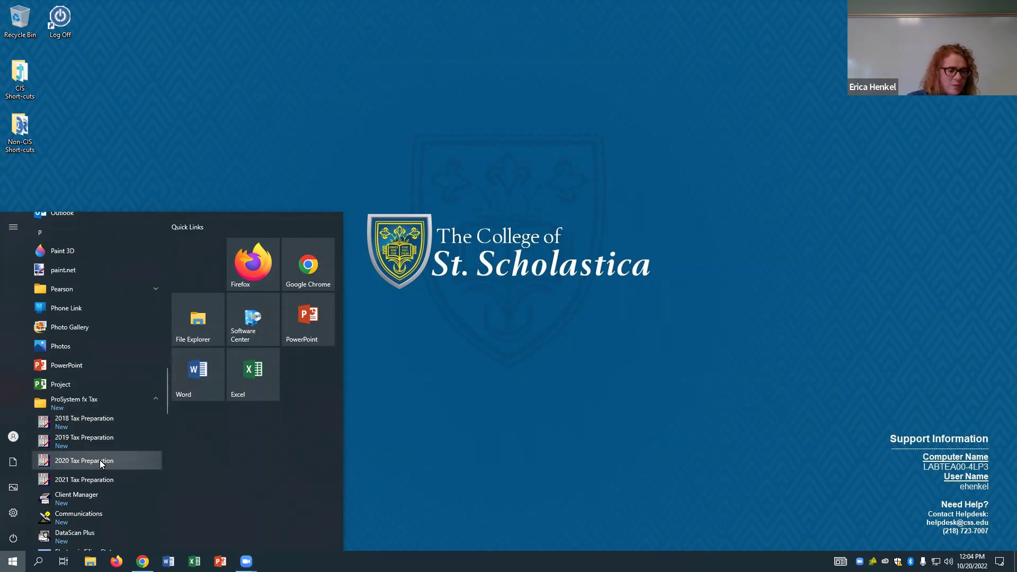
{"action": "left_click", "coordinate": [84, 461]}
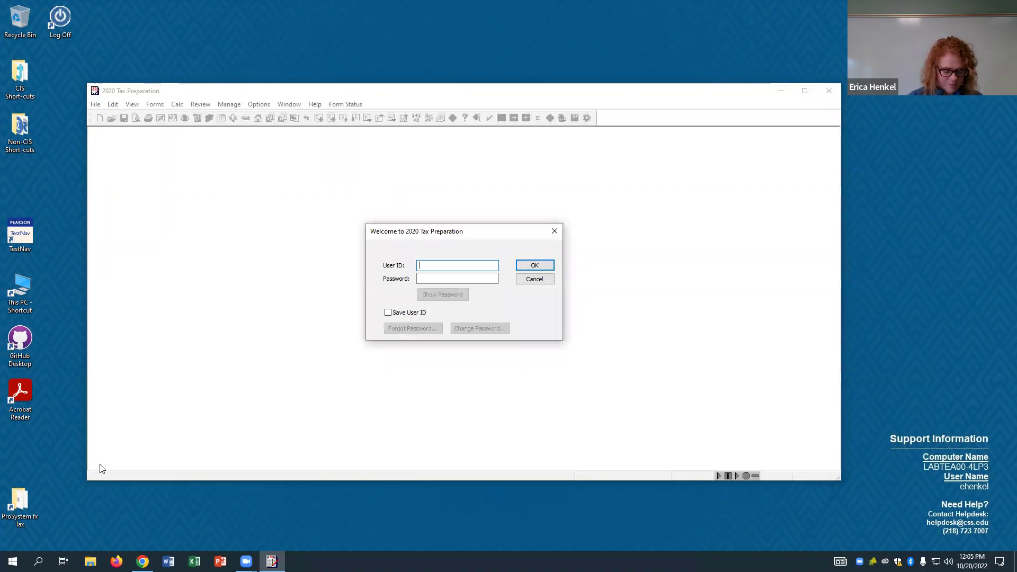
Sign in with the user ID and password, then exit the Message Center
{"action": "type", "text": "Admin"}
{"action": "key", "text": "Tab"}
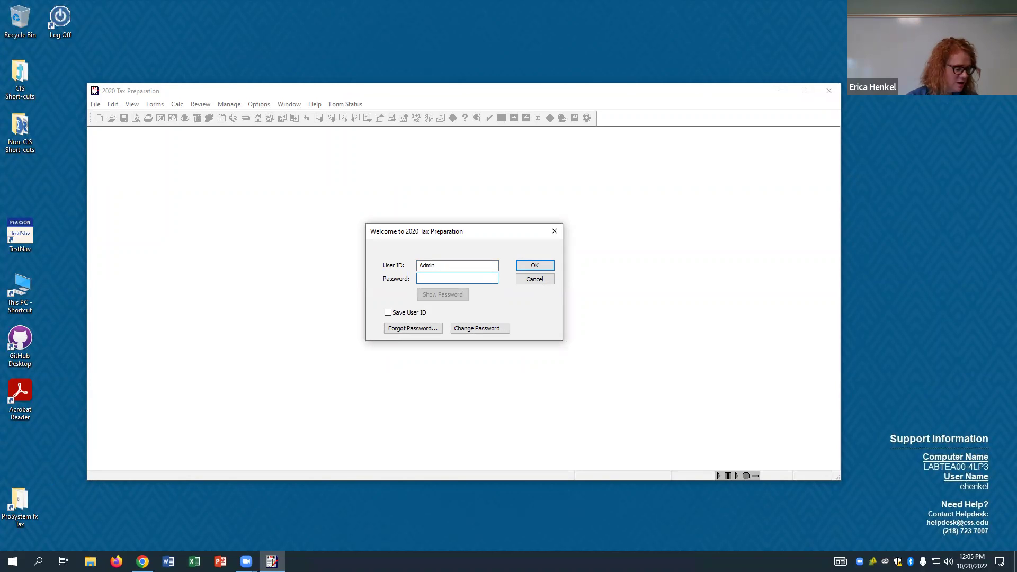
{"action": "type", "text": "***"}
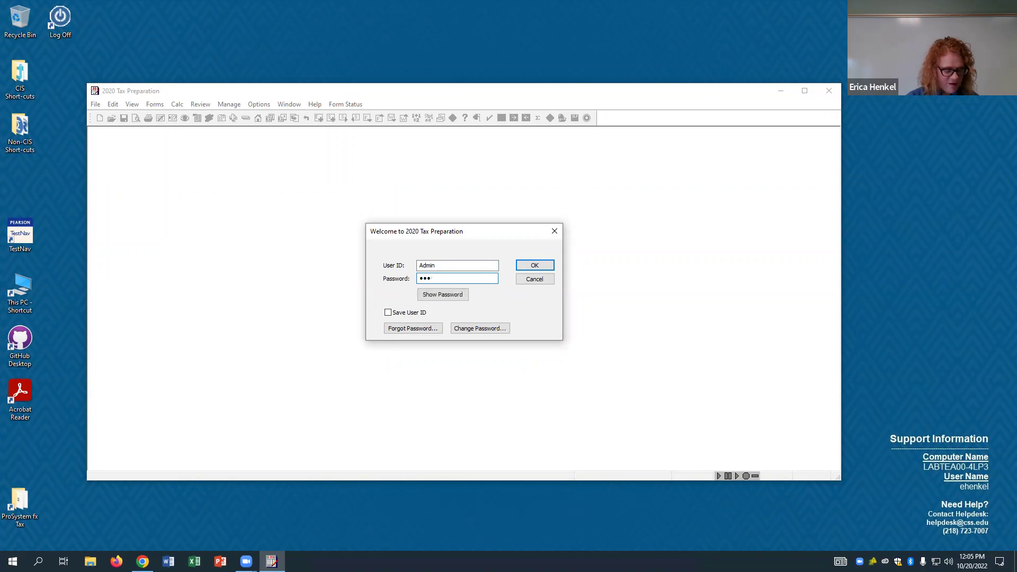
{"action": "type", "text": "******"}
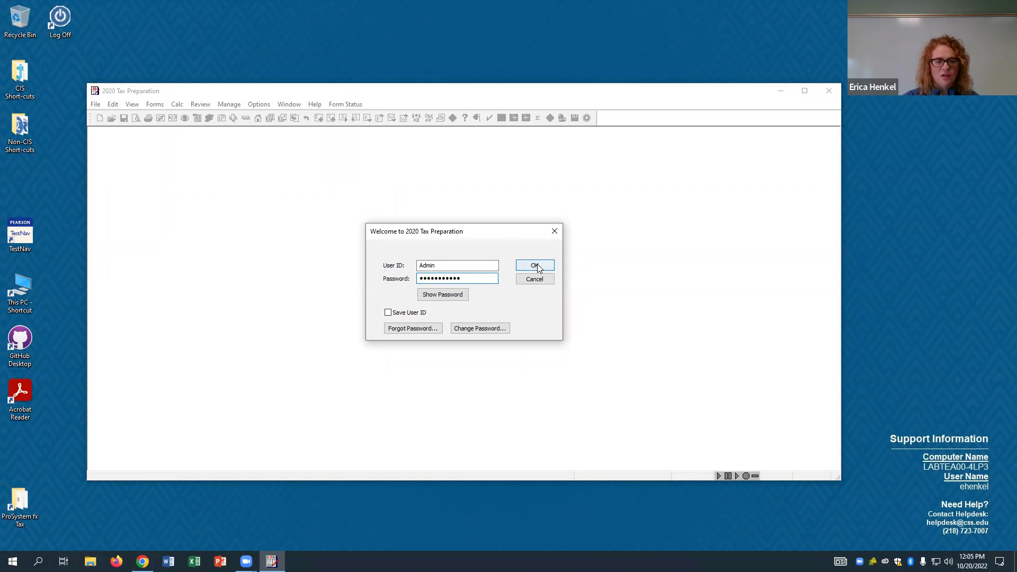
{"action": "left_click", "coordinate": [537, 265]}
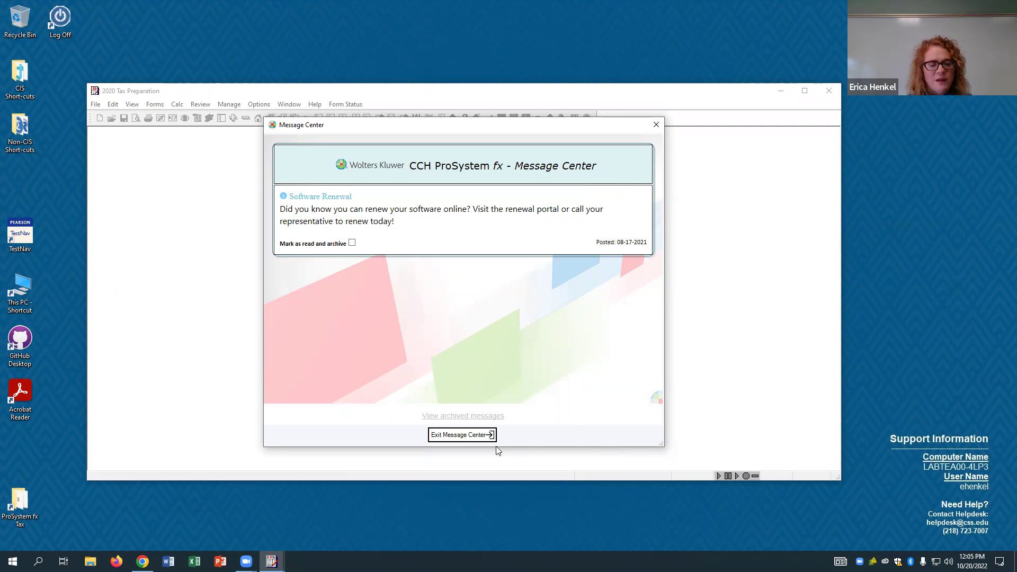
{"action": "left_click", "coordinate": [461, 435]}
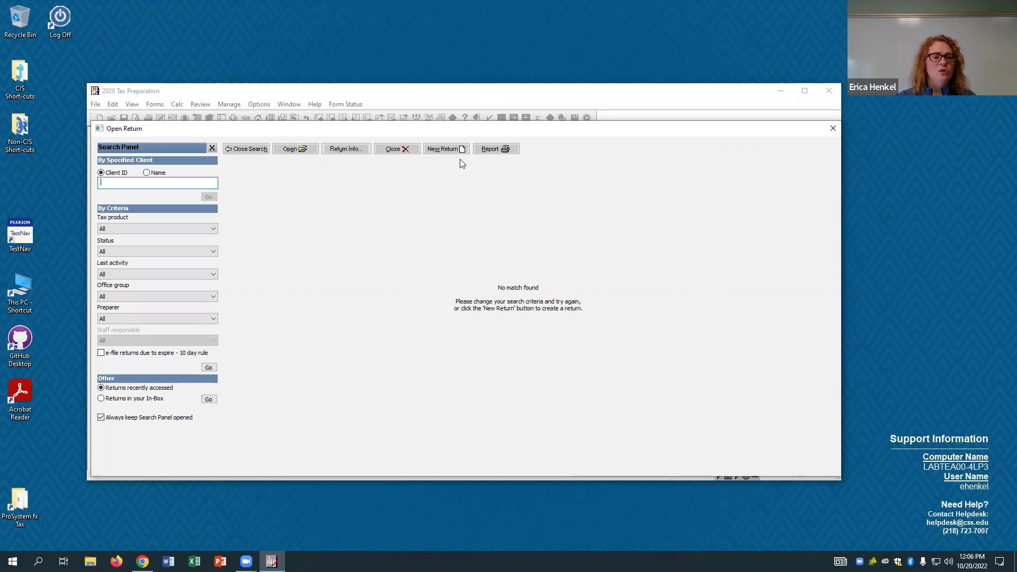
Start a new return from the Open Return window
{"action": "left_click", "coordinate": [447, 150]}
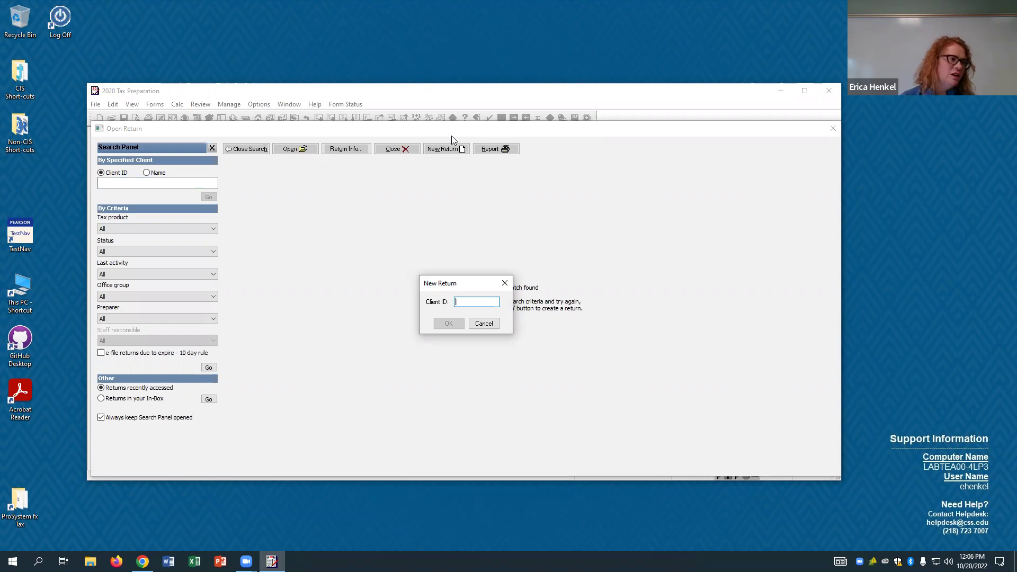
Enter the new client ID and create a 2020 Individual return
{"action": "type", "text": "65487"}
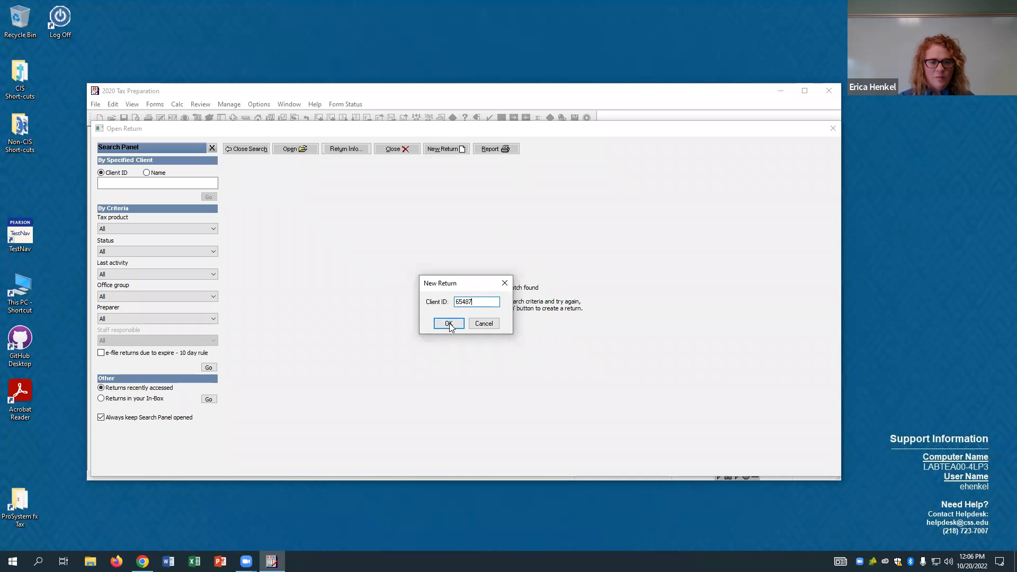
{"action": "left_click", "coordinate": [449, 325]}
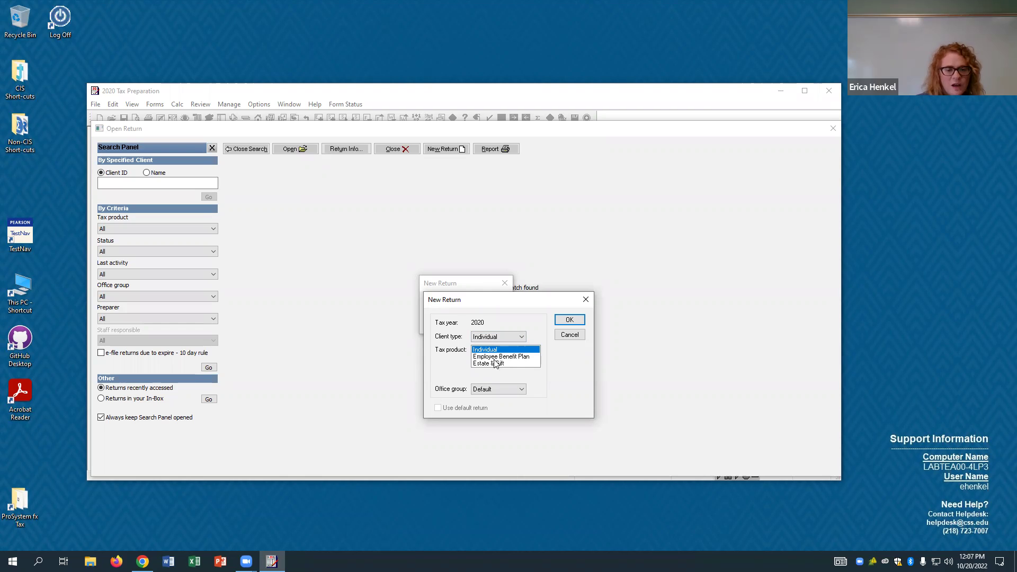
{"action": "left_click", "coordinate": [570, 321]}
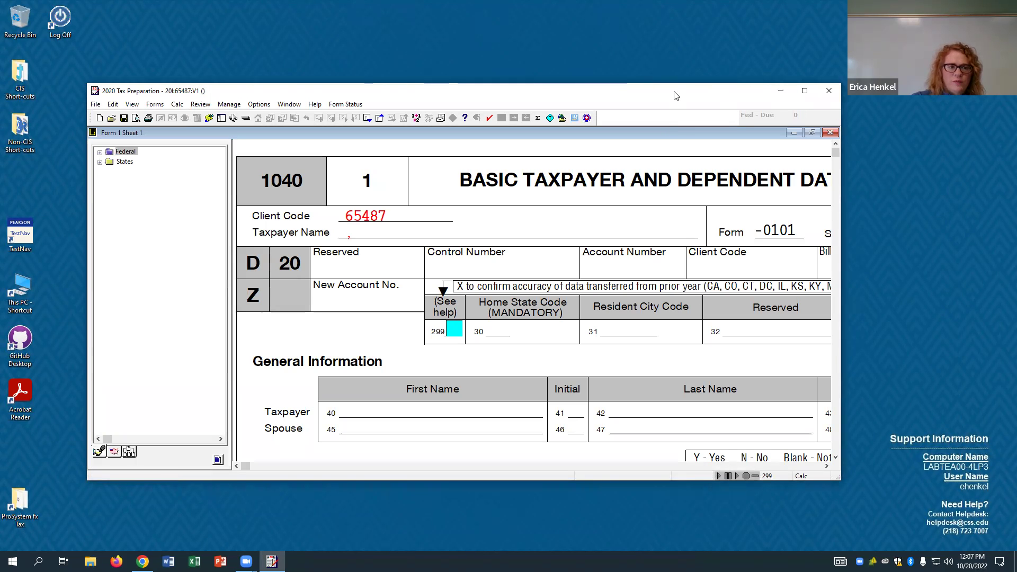
Move the program window to the upper left and enlarge it to show Form 1's full width
{"action": "left_click_drag", "start_coordinate": [676, 96], "coordinate": [591, 55]}
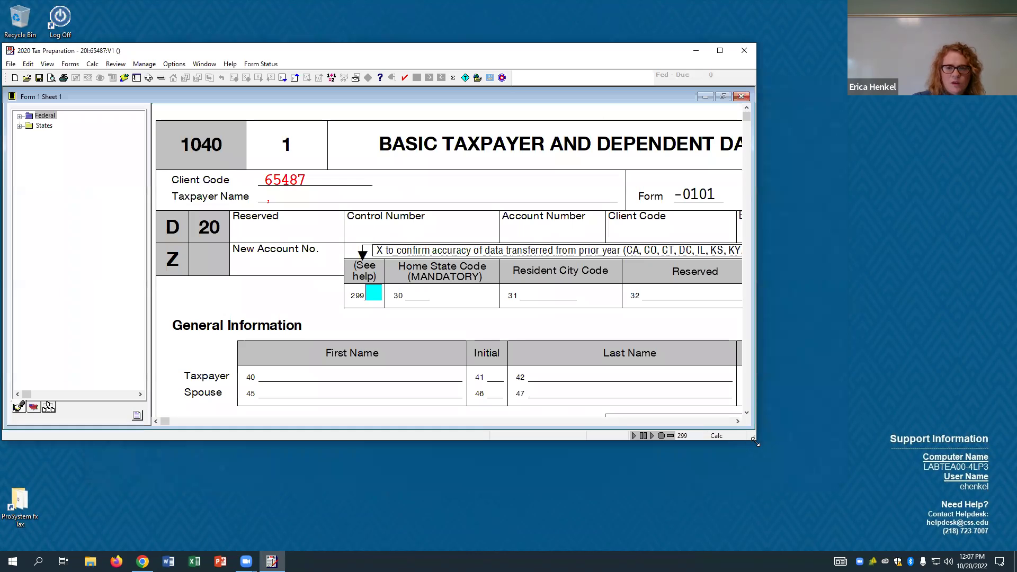
{"action": "left_click_drag", "start_coordinate": [755, 441], "coordinate": [995, 524]}
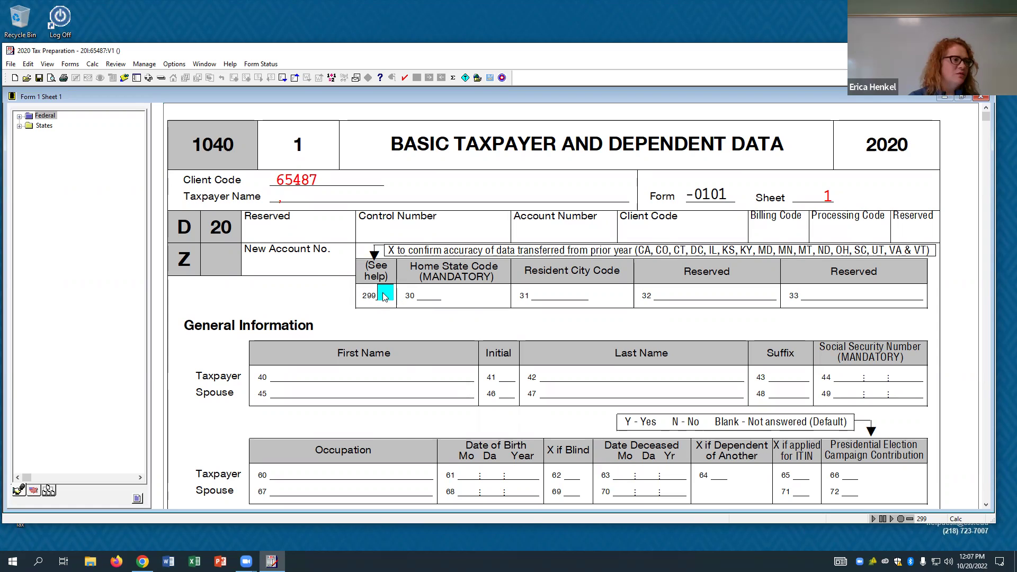
Enter FL as the Home State Code, leaving the Resident City Code blank
{"action": "left_click", "coordinate": [428, 295]}
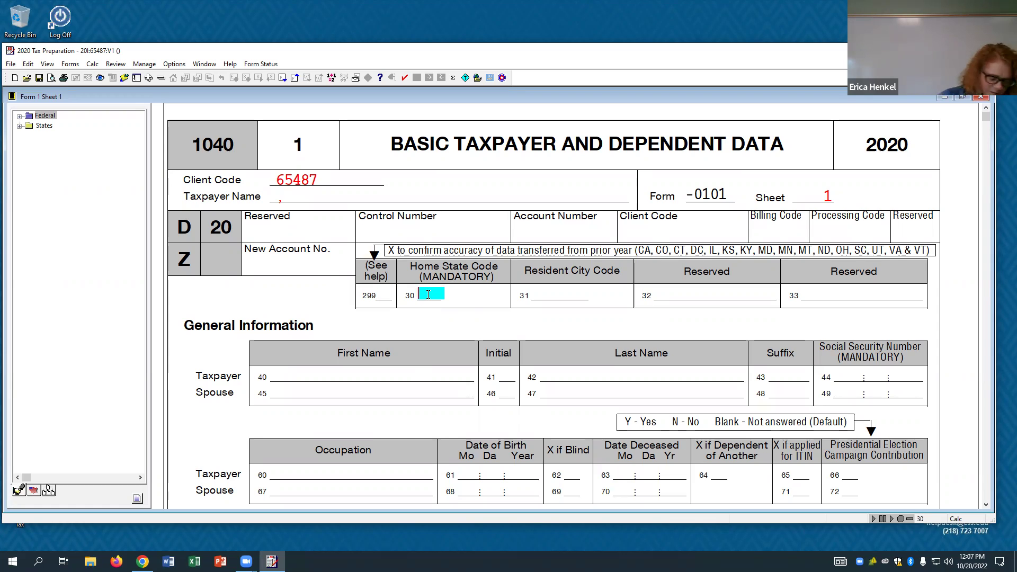
{"action": "type", "text": "FL"}
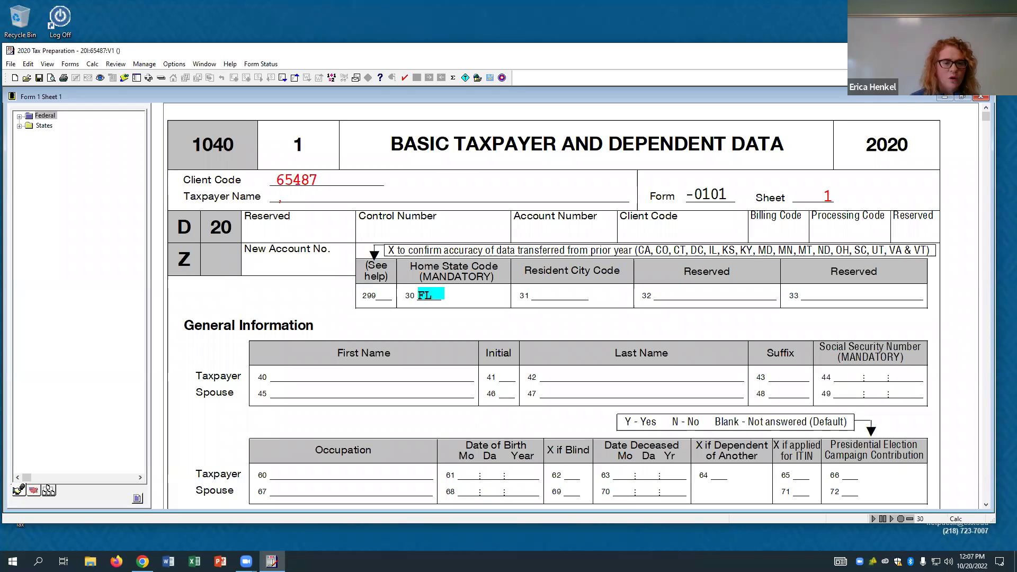
{"action": "key", "text": "Tab"}
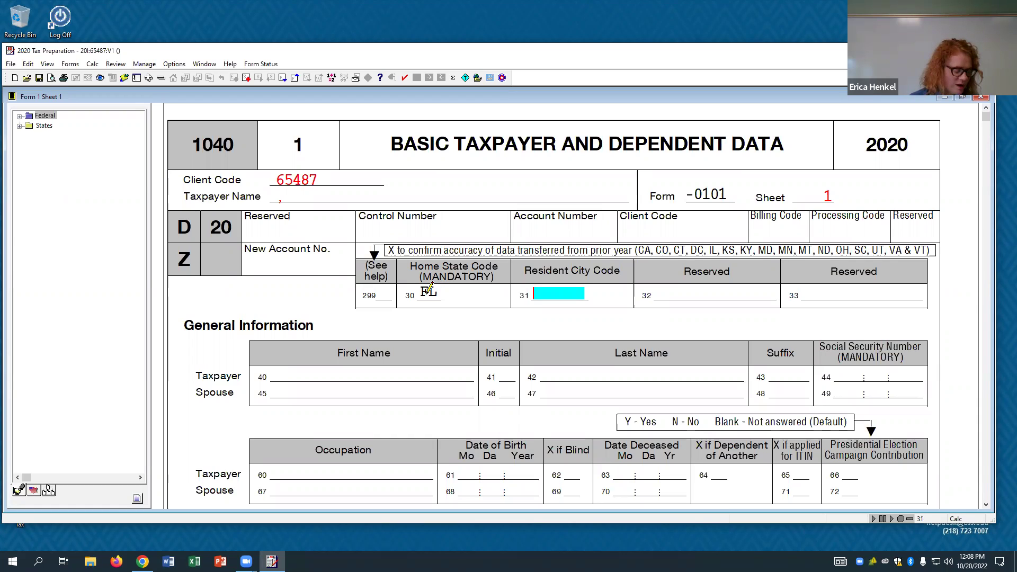
{"action": "key", "text": "Tab"}
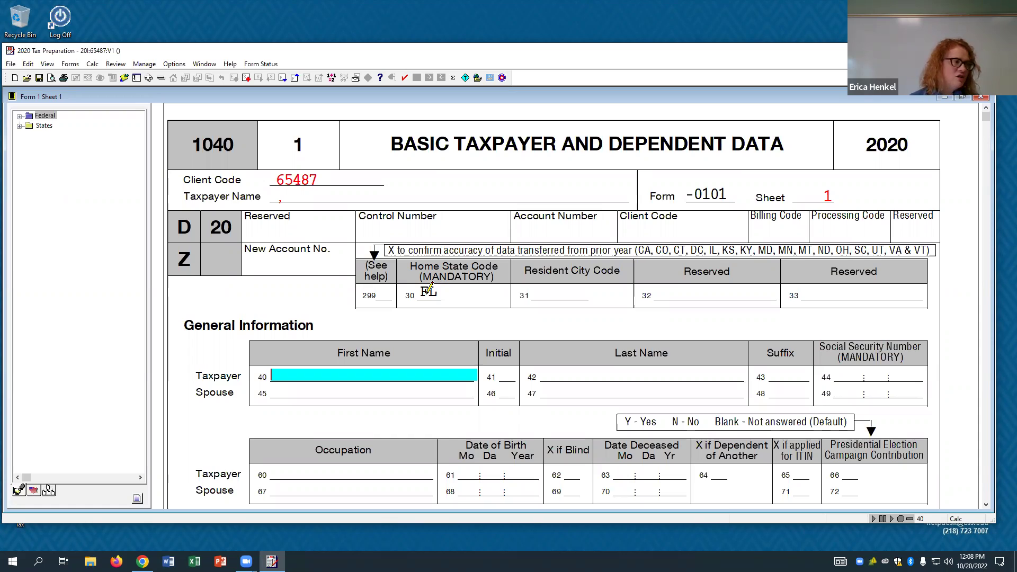
Enter the taxpayer's first name in capitals, correcting a typo
{"action": "type", "text": "Allie"}
{"action": "key", "text": "BackSpace"}
{"action": "key", "text": "BackSpace"}
{"action": "key", "text": "BackSpace"}
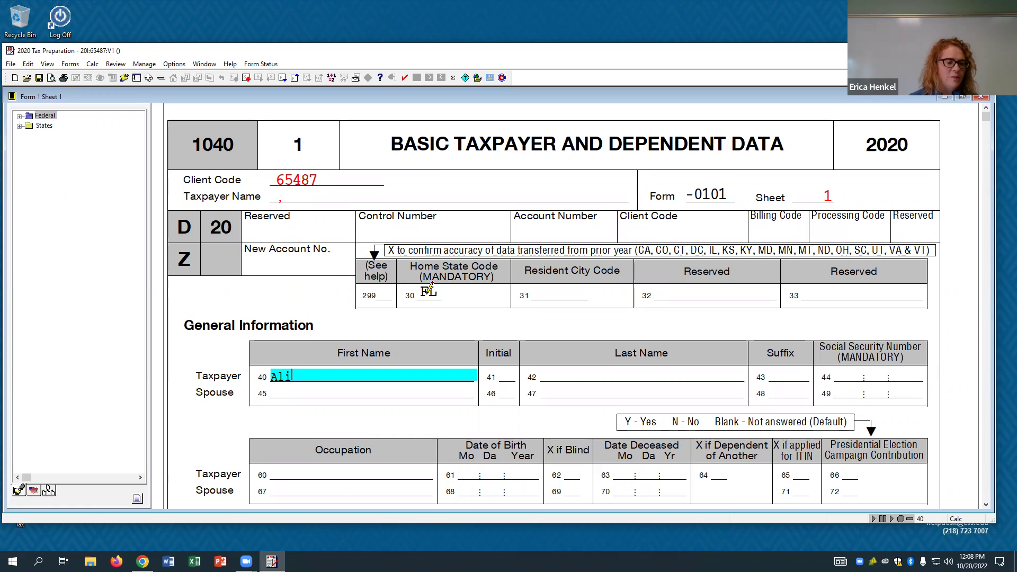
{"action": "key", "text": "BackSpace"}
{"action": "type", "text": "LICE"}
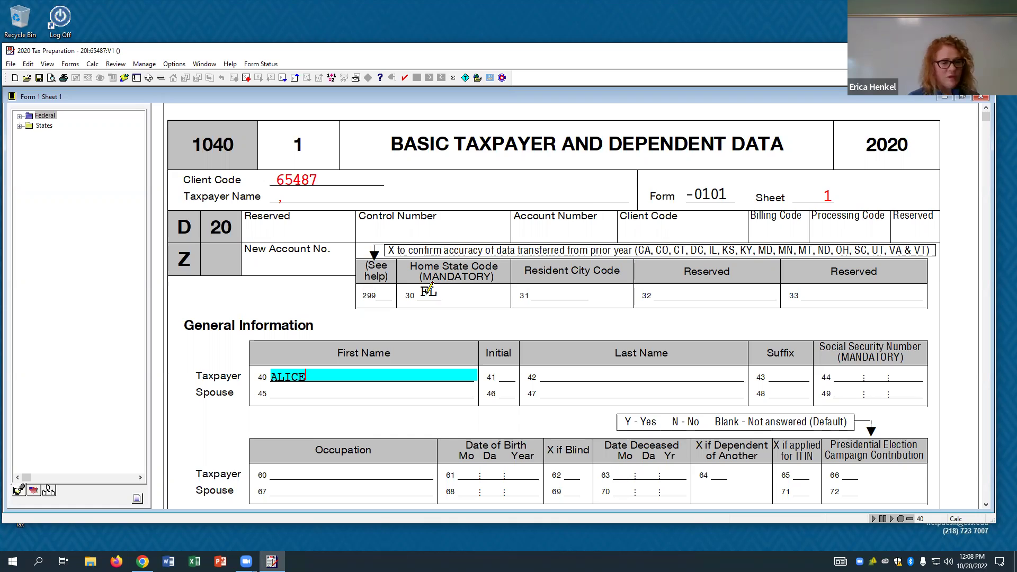
{"action": "key", "text": "Return"}
{"action": "key", "text": "Return"}
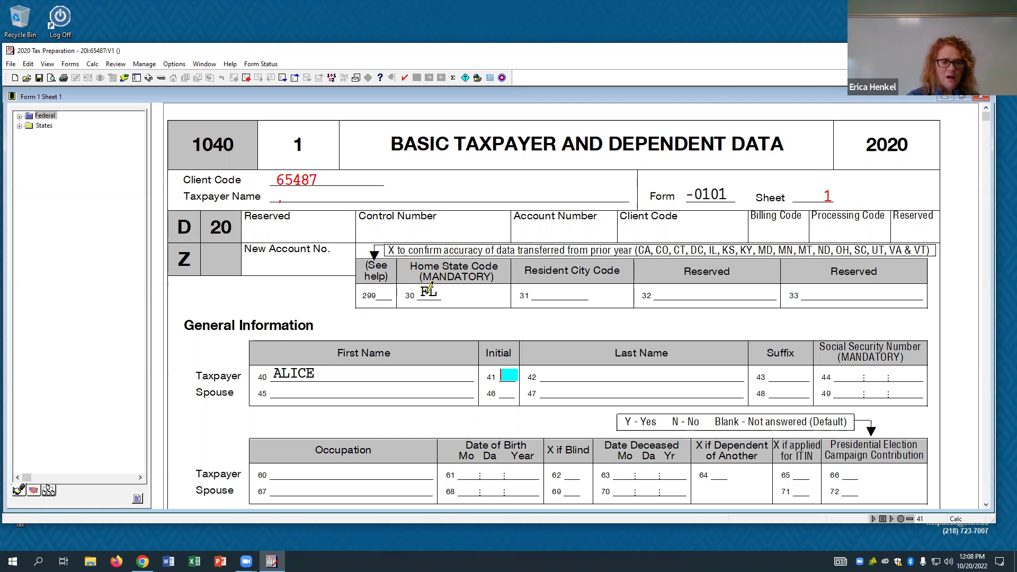
Enter the taxpayer's hyphenated last name, inserting its missing middle part
{"action": "key", "text": "BackSpace"}
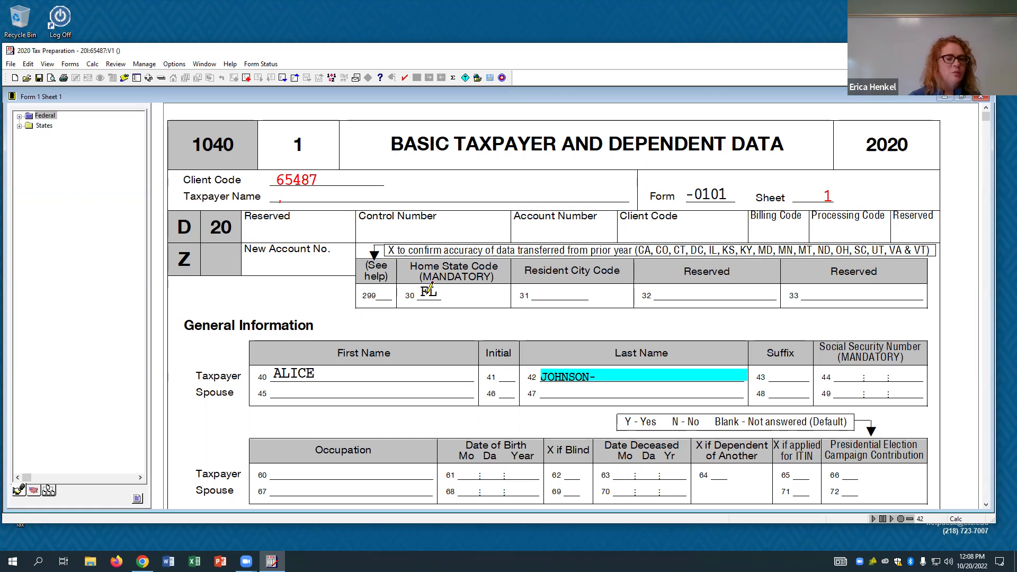
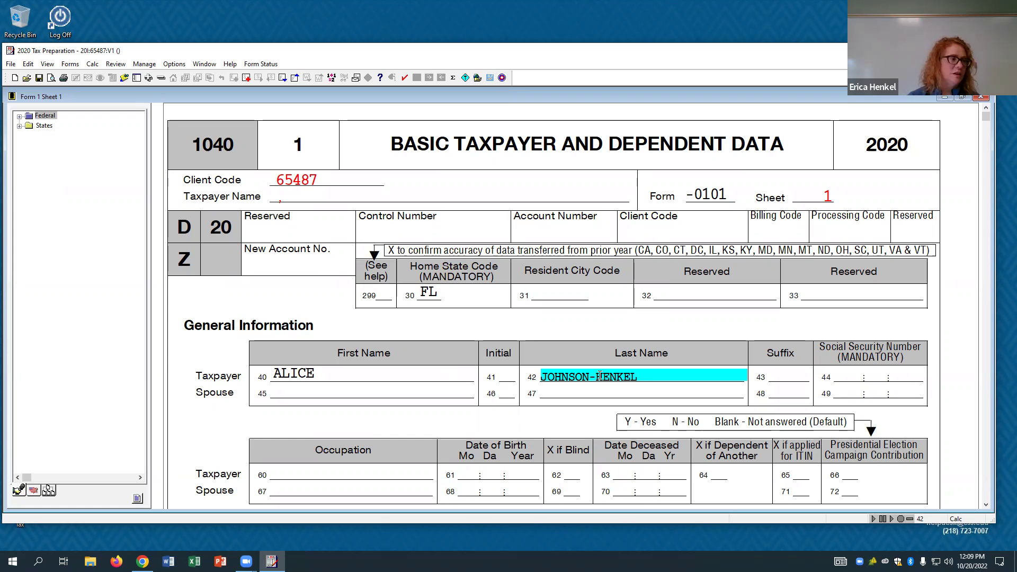
{"action": "left_click", "coordinate": [599, 376]}
{"action": "type", "text": "ERICA-"}
{"action": "key", "text": "BackSpace"}
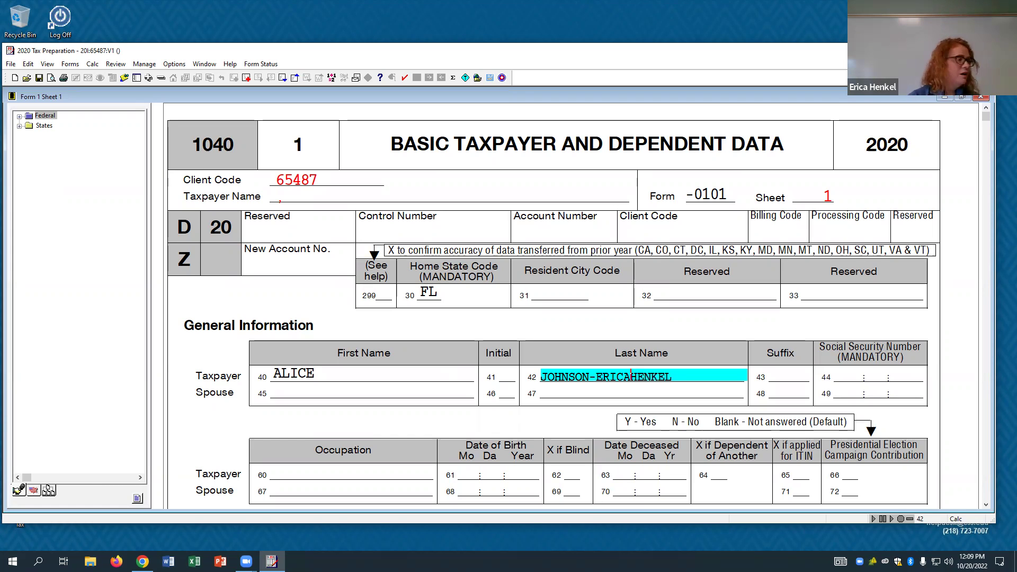
{"action": "key", "text": "Tab"}
{"action": "key", "text": "Tab"}
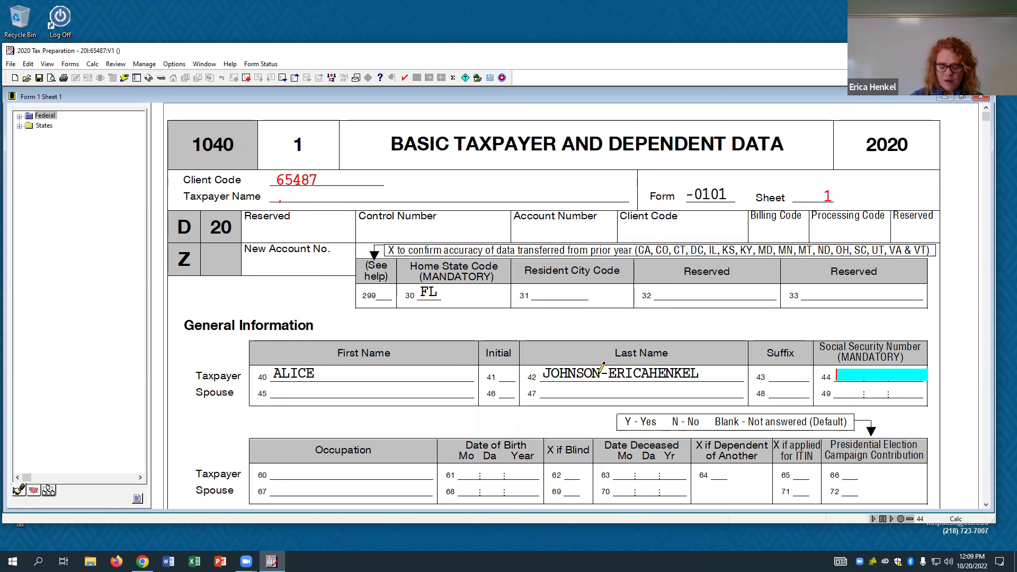
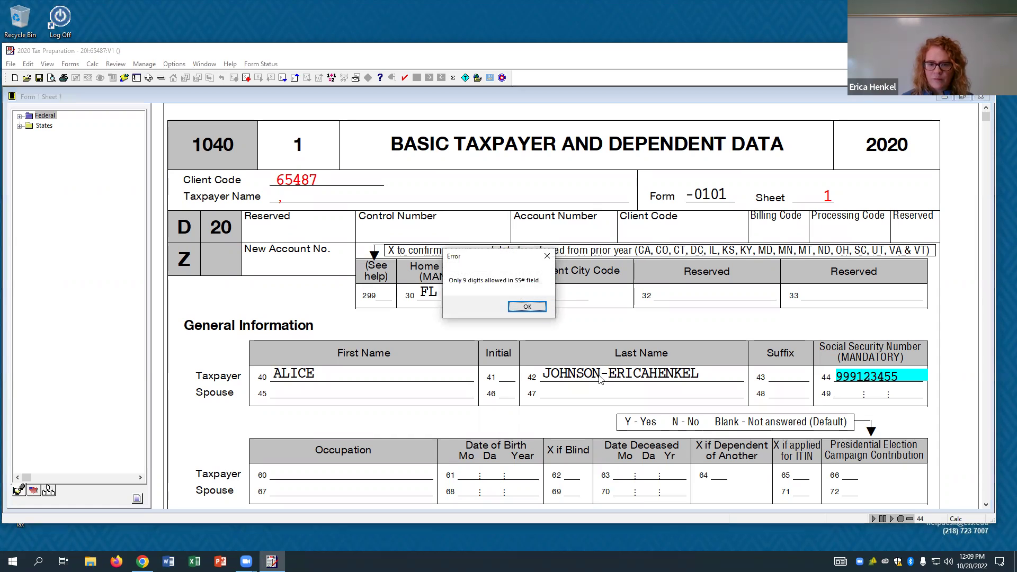
Enter the taxpayer's nine-digit Social Security number, dismissing the too-many-digits error
{"action": "key", "text": "Return"}
{"action": "key", "text": "Return"}
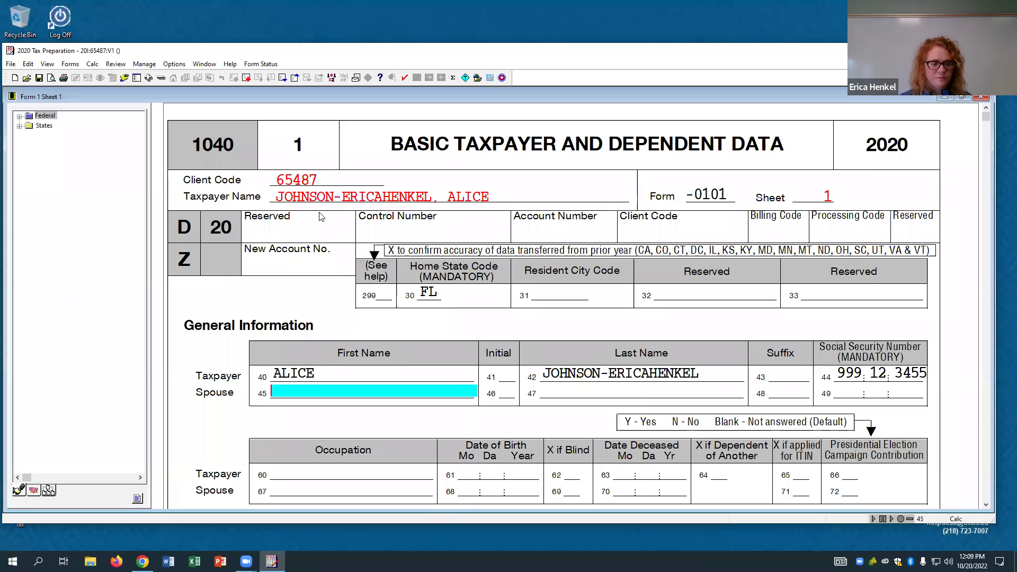
{"action": "scroll", "coordinate": [388, 433], "scroll_direction": "down", "scroll_amount": 1}
{"action": "left_click", "coordinate": [356, 457]}
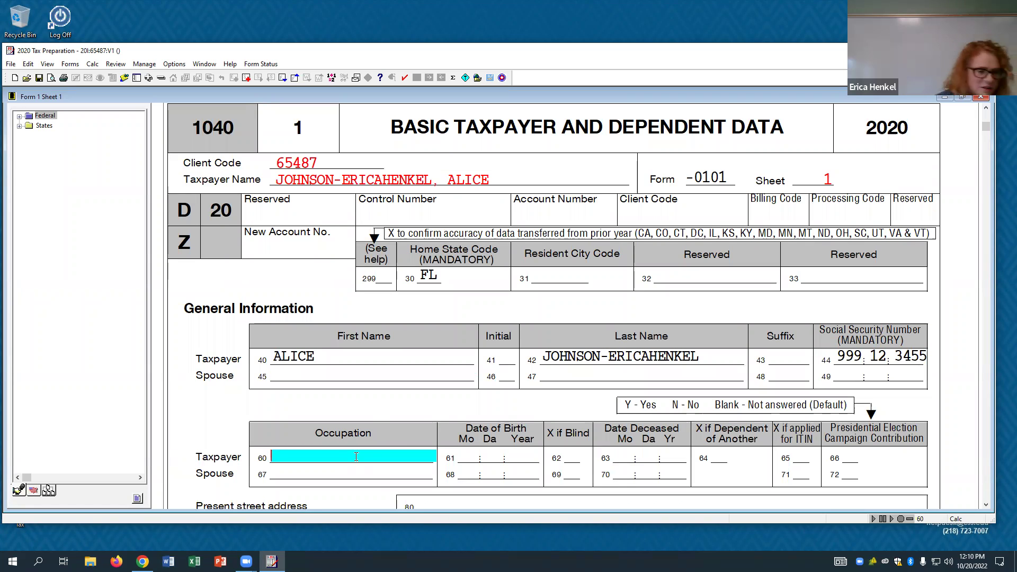
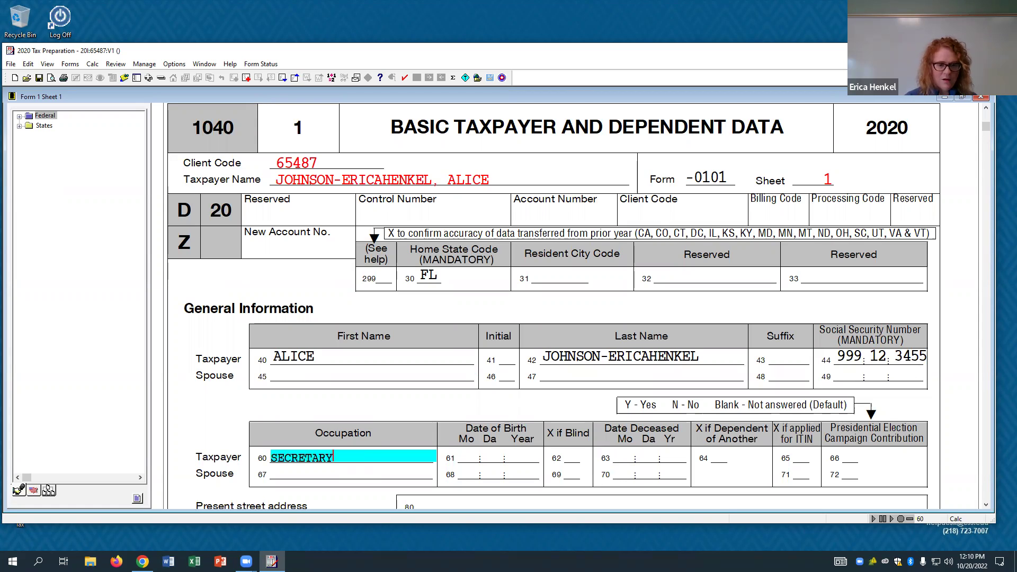
Enter occupation SECRETARY and the taxpayer's date of birth, skipping the blind, deceased and dependent fields
{"action": "key", "text": "Tab"}
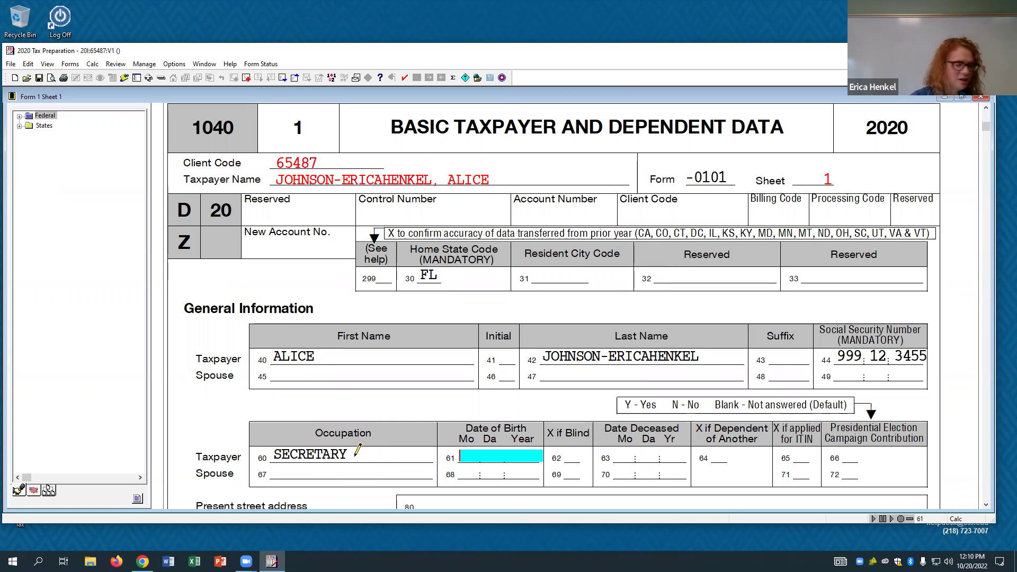
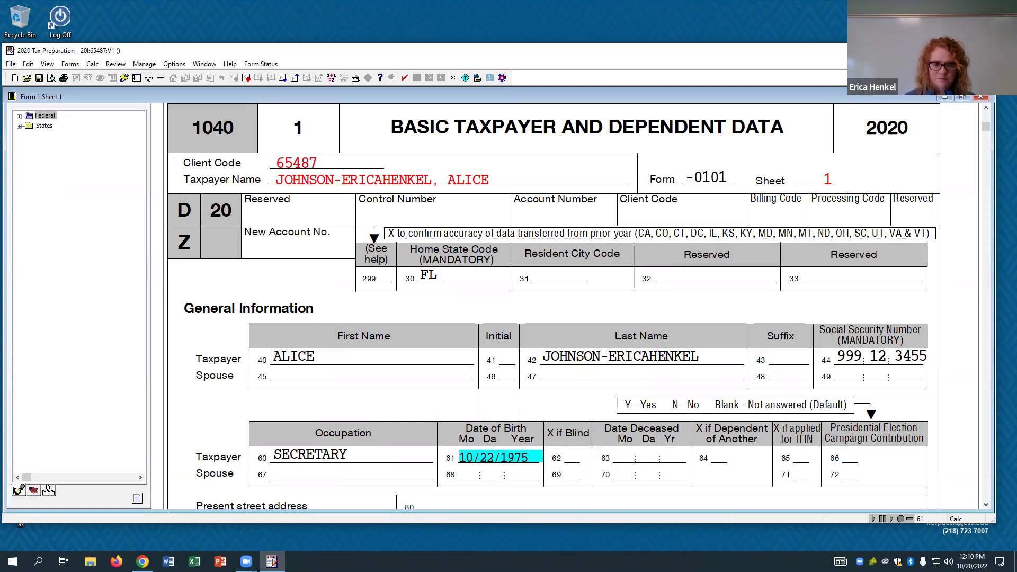
{"action": "key", "text": "Tab"}
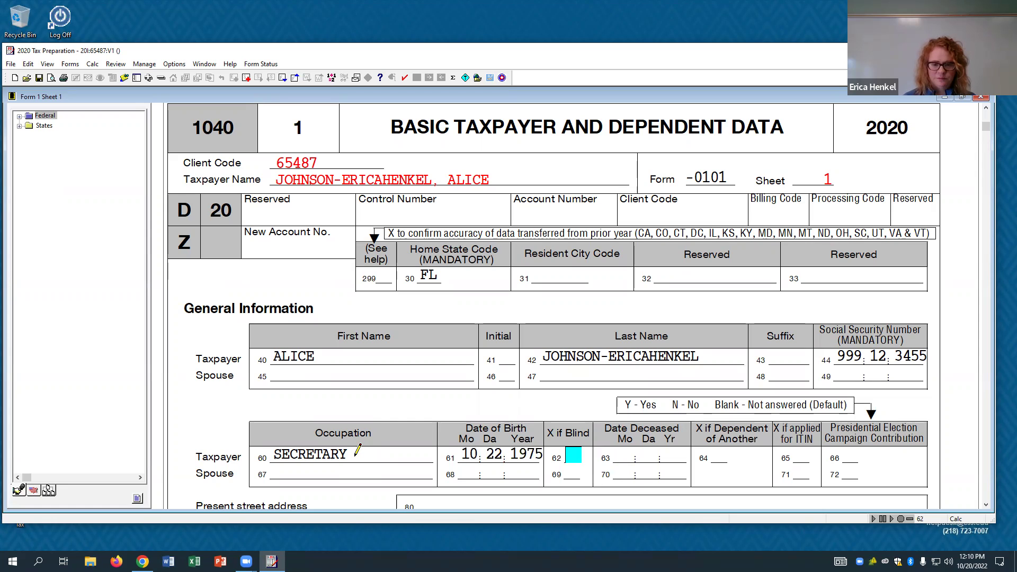
{"action": "key", "text": "Tab"}
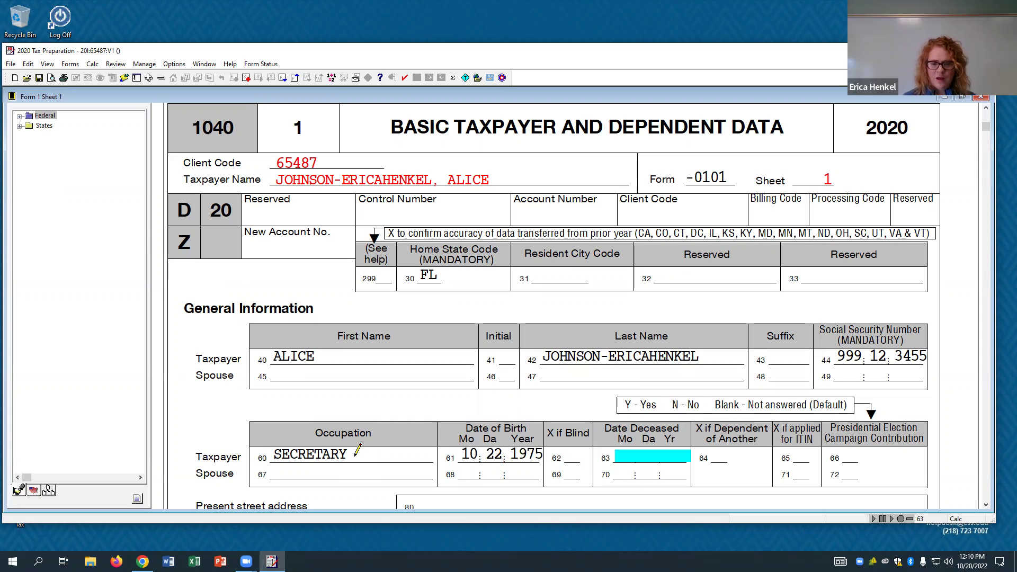
{"action": "key", "text": "Tab"}
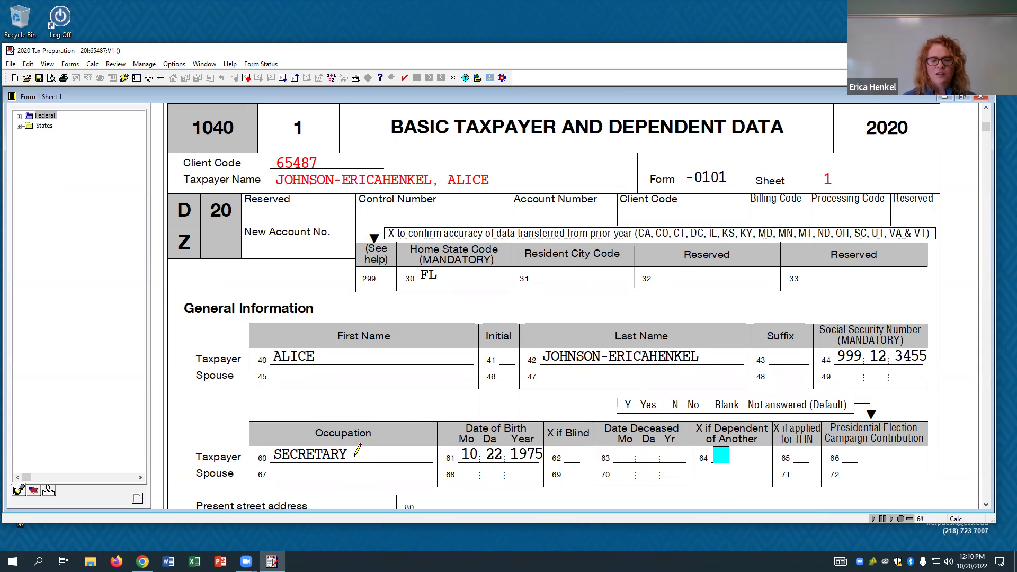
{"action": "key", "text": "Tab"}
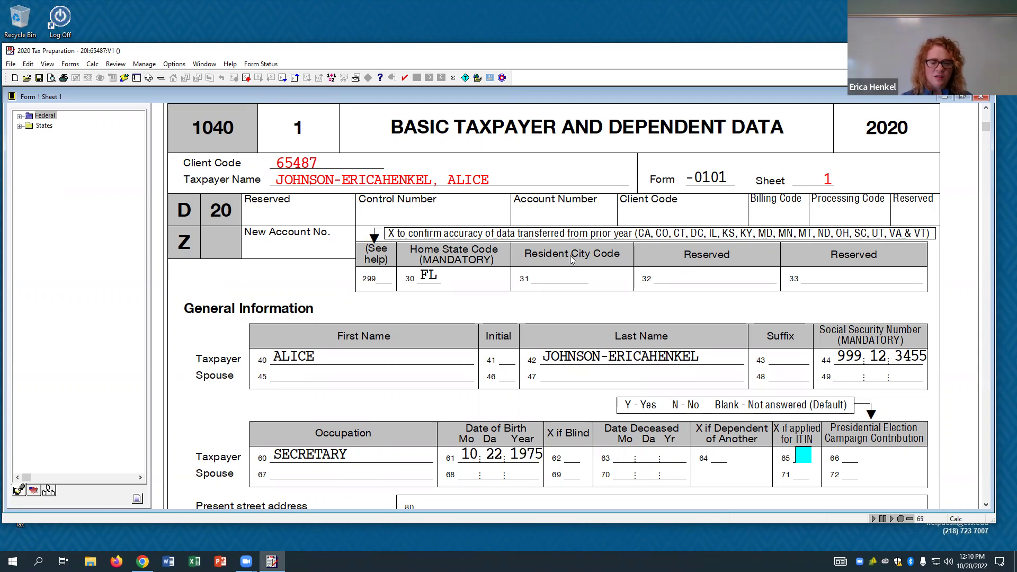
{"action": "scroll", "coordinate": [574, 259], "scroll_direction": "down", "scroll_amount": 1}
{"action": "scroll", "coordinate": [573, 270], "scroll_direction": "down", "scroll_amount": 2}
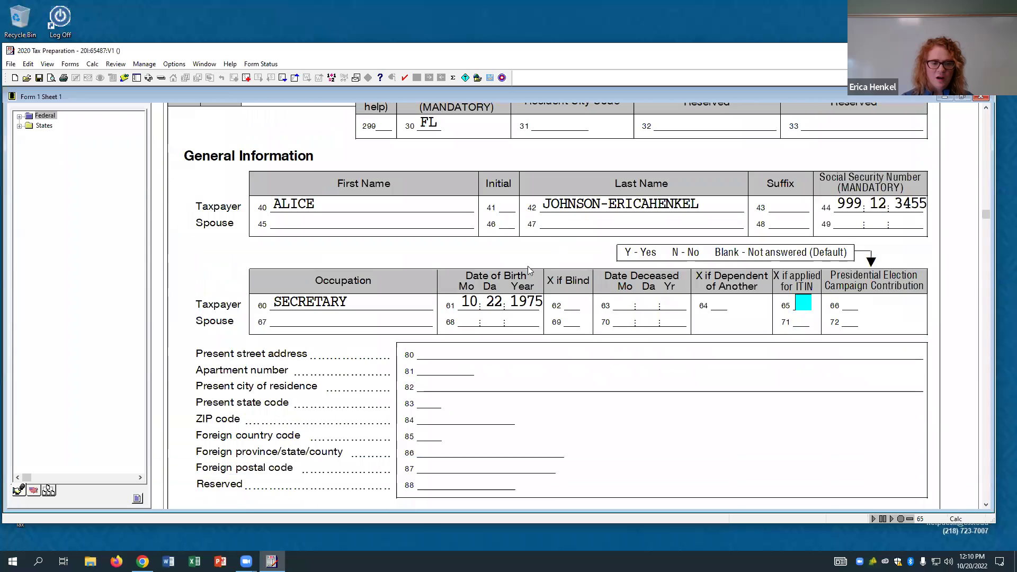
Enter the taxpayer's street address in field 80, correcting typos along the way
{"action": "left_click", "coordinate": [458, 353]}
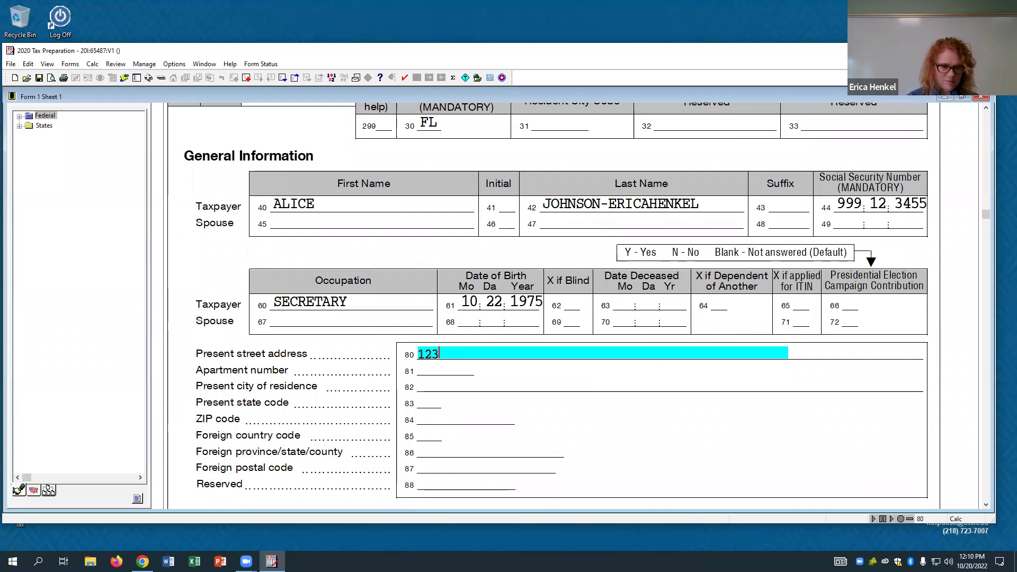
{"action": "key", "text": "Return"}
Fill in the city, state code and ZIP code of the present address
{"action": "key", "text": "Return"}
{"action": "type", "text": "DULUTH"}
{"action": "key", "text": "Return"}
{"action": "type", "text": "MN"}
{"action": "key", "text": "Return"}
{"action": "type", "text": "55811"}
{"action": "key", "text": "Return"}
{"action": "key", "text": "Return"}
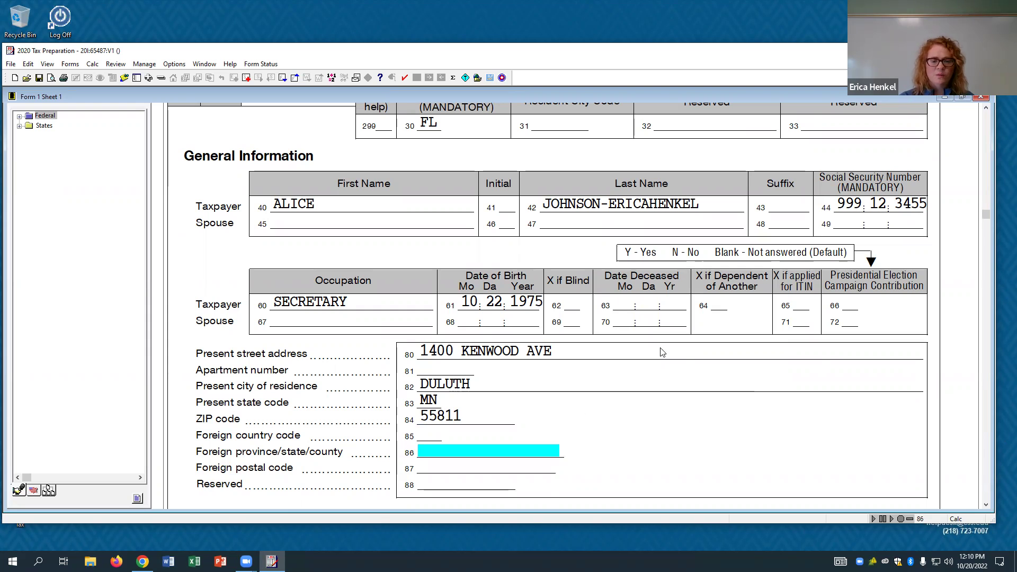
{"action": "scroll", "coordinate": [631, 352], "scroll_direction": "down", "scroll_amount": 4}
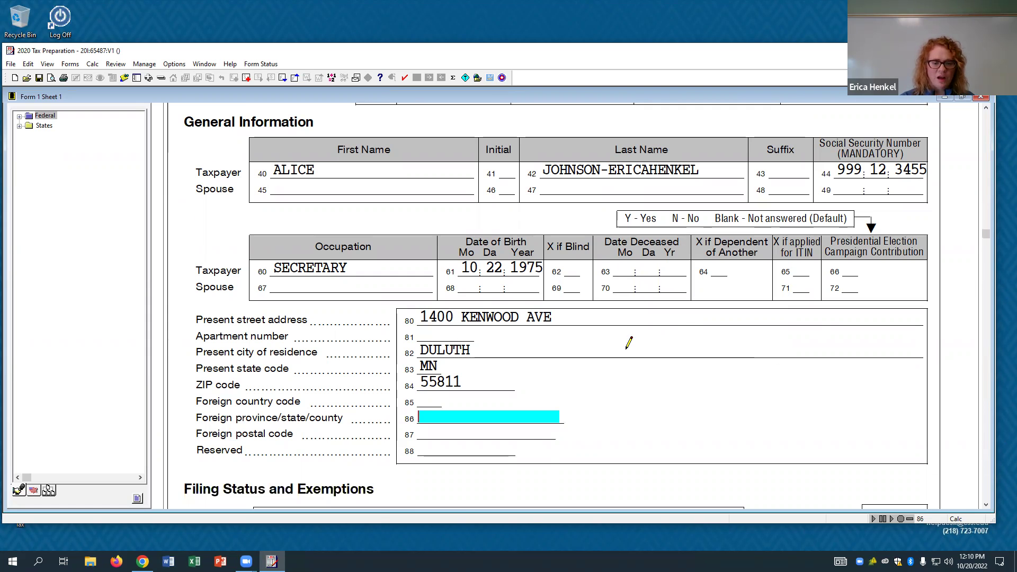
{"action": "scroll", "coordinate": [629, 352], "scroll_direction": "down", "scroll_amount": 6}
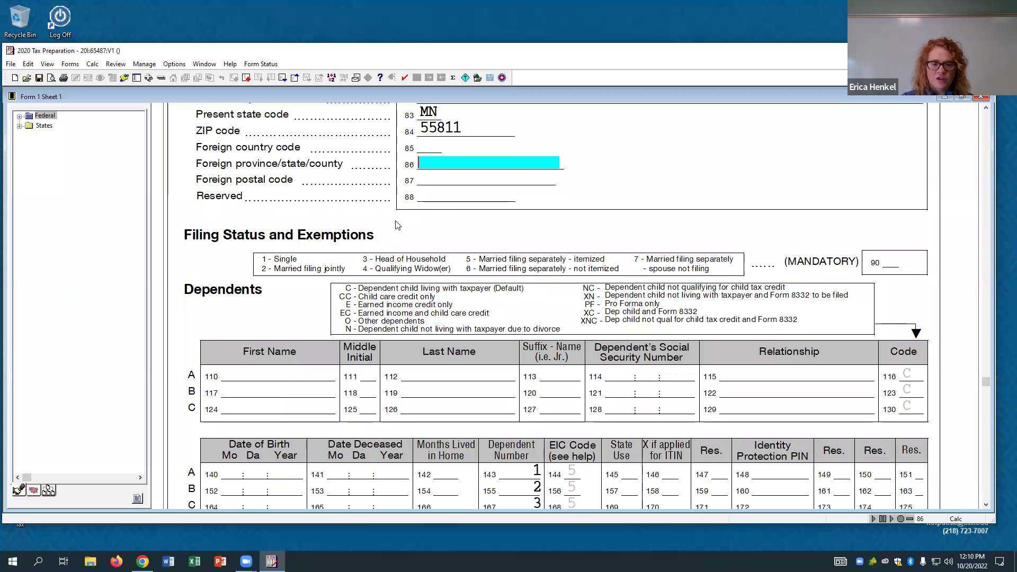
Enter 1 (Single) in Filing Status field 90 and review the empty Dependents section below
{"action": "left_click", "coordinate": [892, 265]}
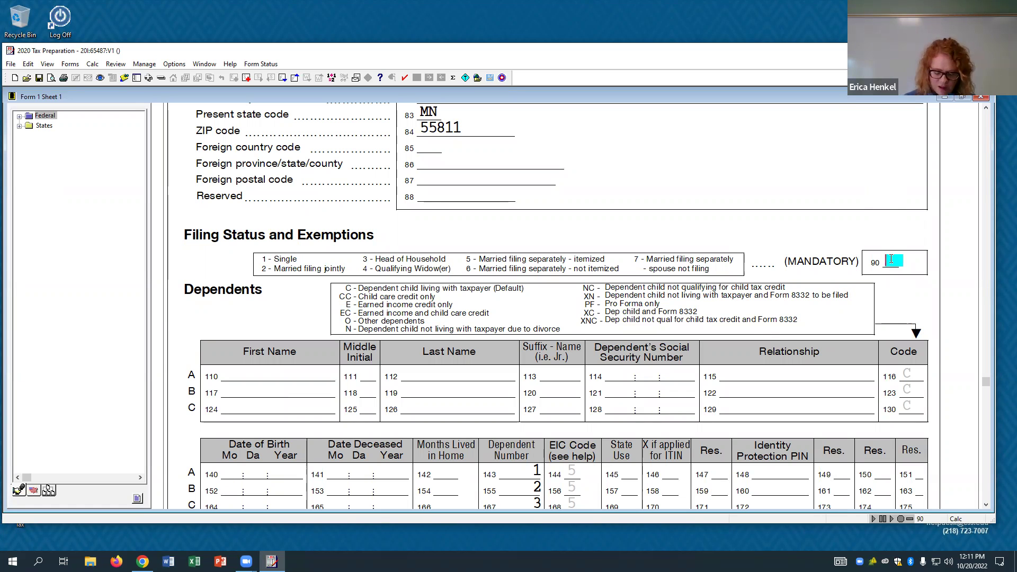
{"action": "type", "text": "1"}
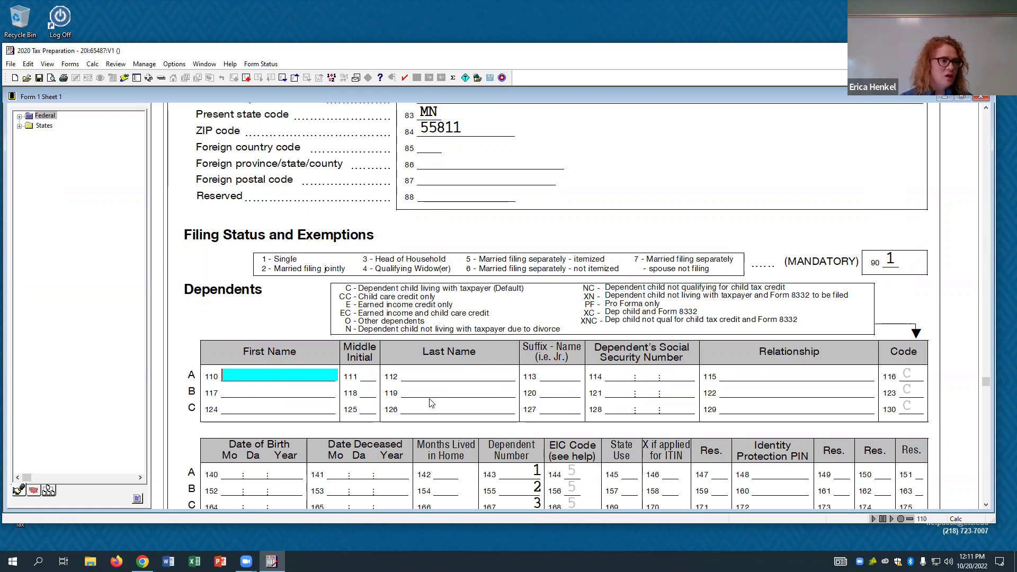
{"action": "scroll", "coordinate": [466, 358], "scroll_direction": "down", "scroll_amount": 5}
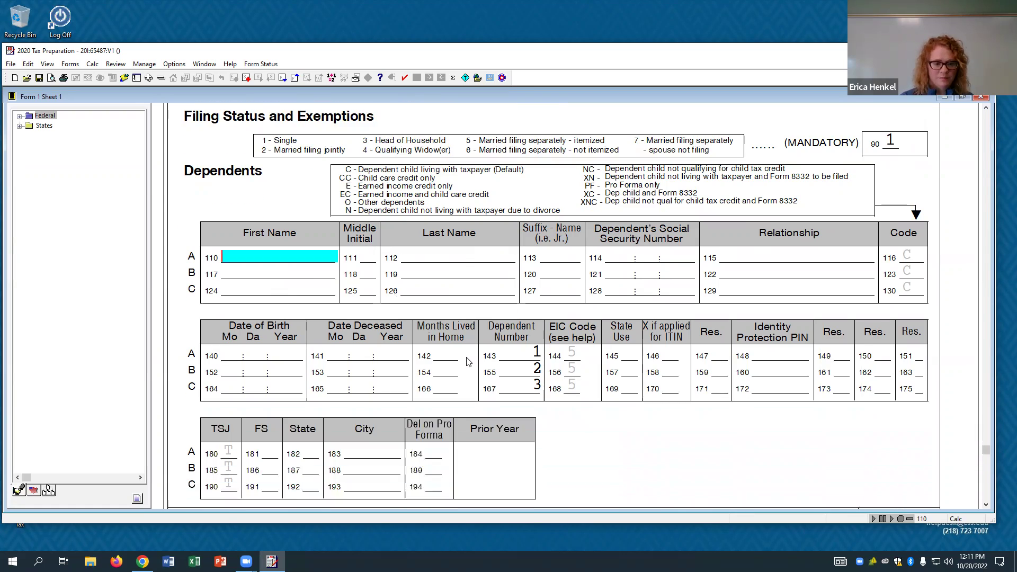
{"action": "scroll", "coordinate": [468, 361], "scroll_direction": "down", "scroll_amount": 2}
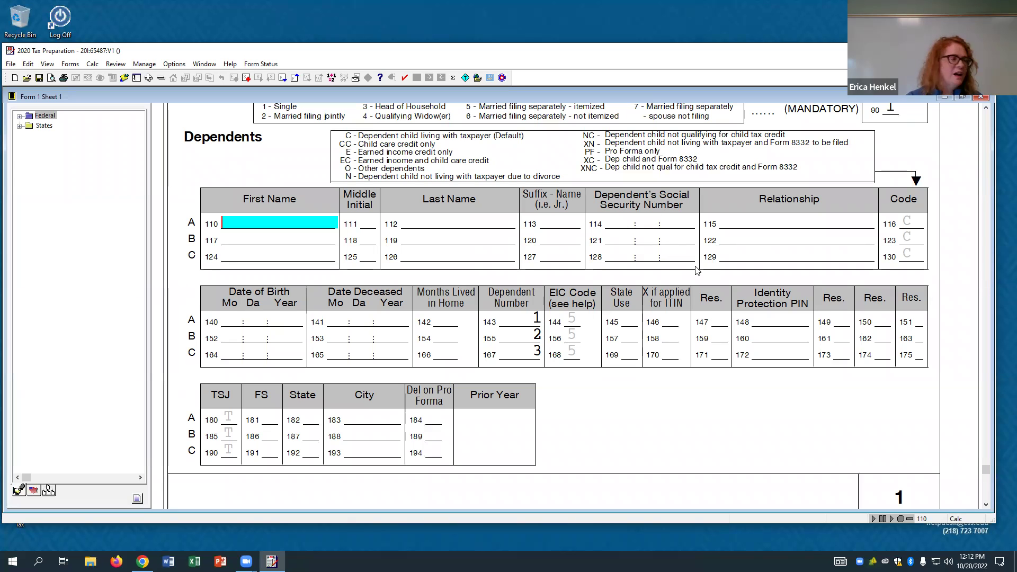
{"action": "scroll", "coordinate": [754, 314], "scroll_direction": "down", "scroll_amount": 2}
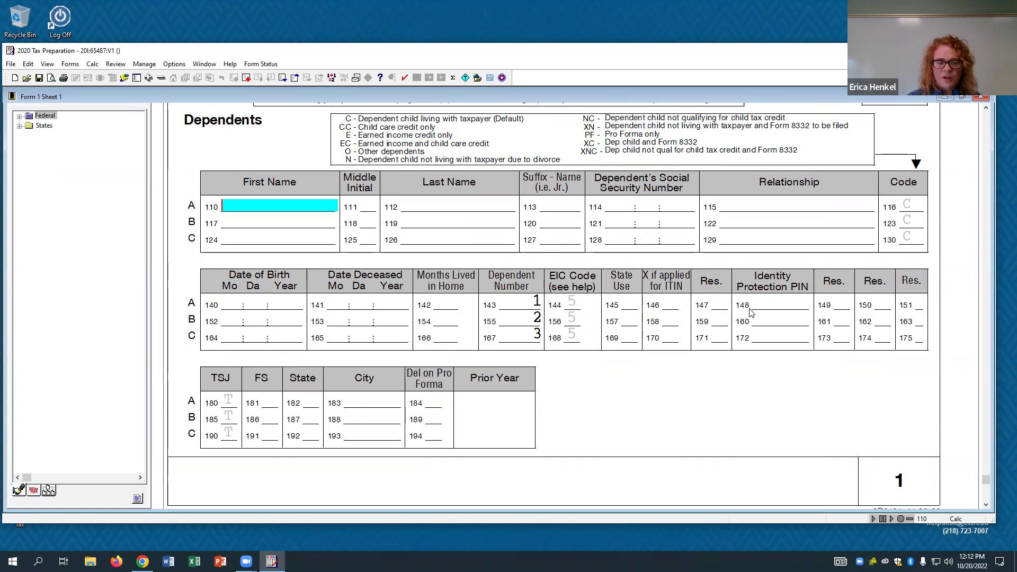
{"action": "scroll", "coordinate": [748, 316], "scroll_direction": "up", "scroll_amount": 2}
{"action": "scroll", "coordinate": [749, 317], "scroll_direction": "up", "scroll_amount": 2}
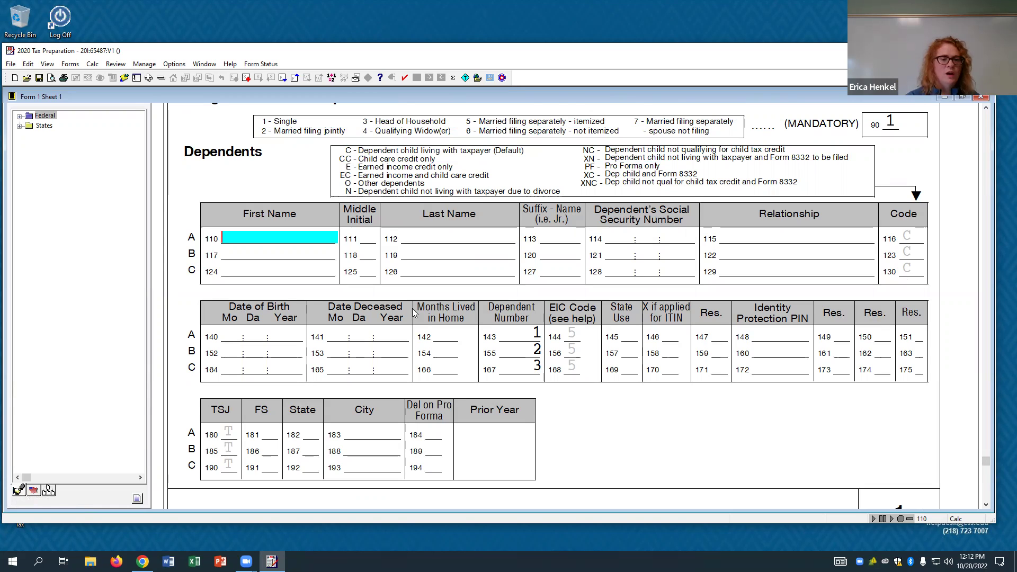
Open Form 1A Filing/Personal Information under Federal > Taxpayer, Dependent and General
{"action": "left_click", "coordinate": [19, 116]}
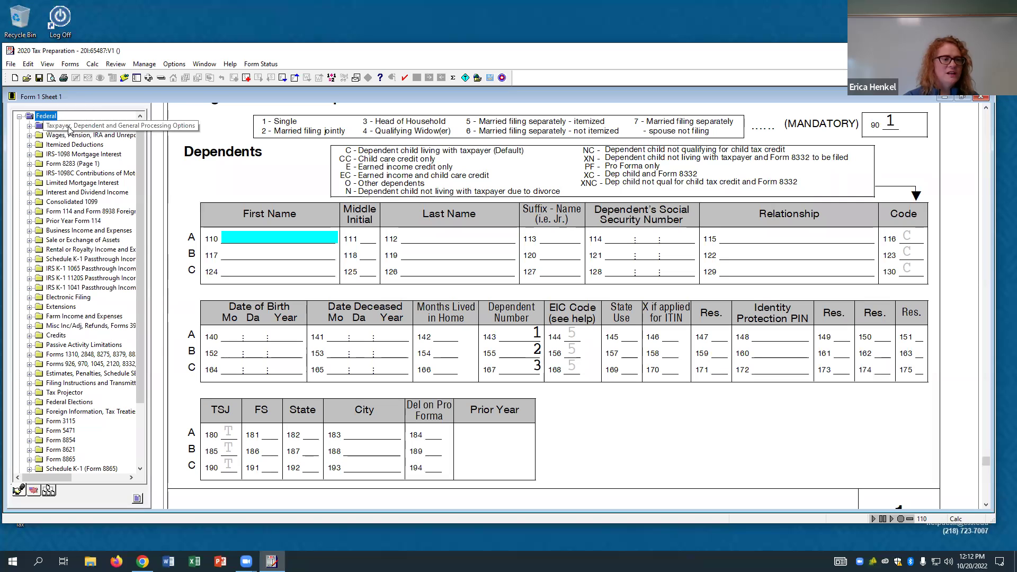
{"action": "left_click", "coordinate": [29, 127]}
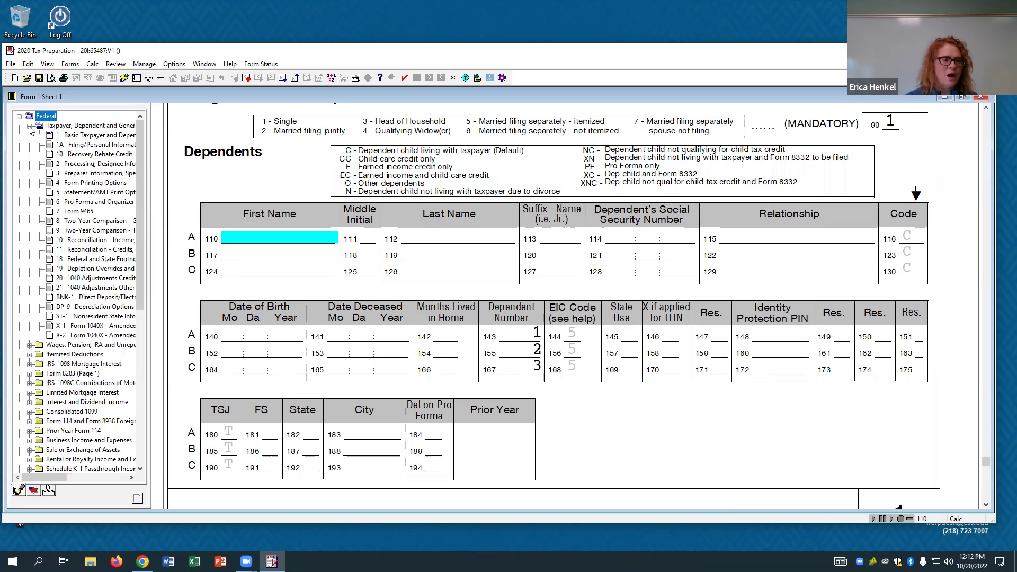
{"action": "left_click", "coordinate": [78, 145]}
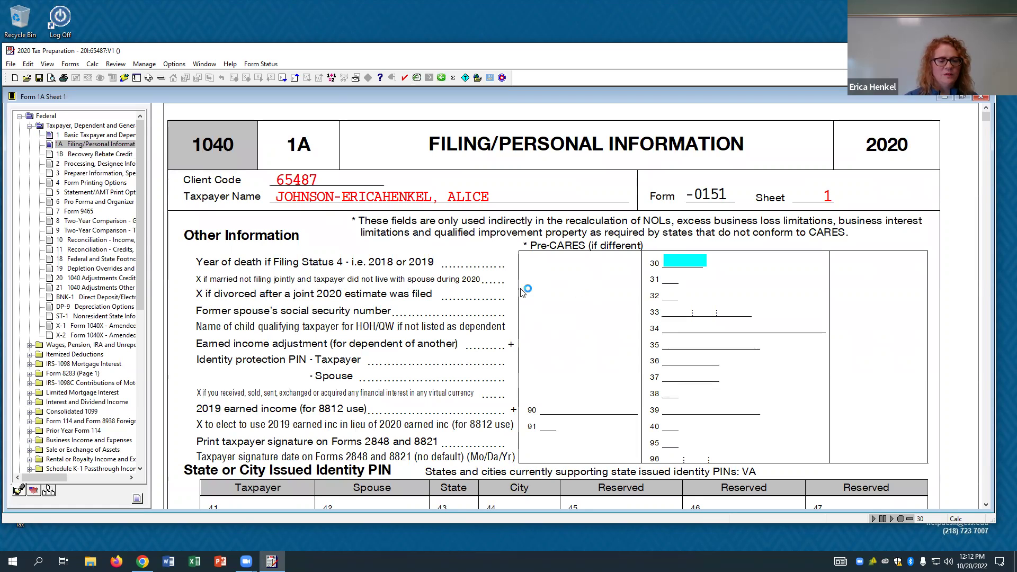
{"action": "scroll", "coordinate": [524, 294], "scroll_direction": "down", "scroll_amount": 2}
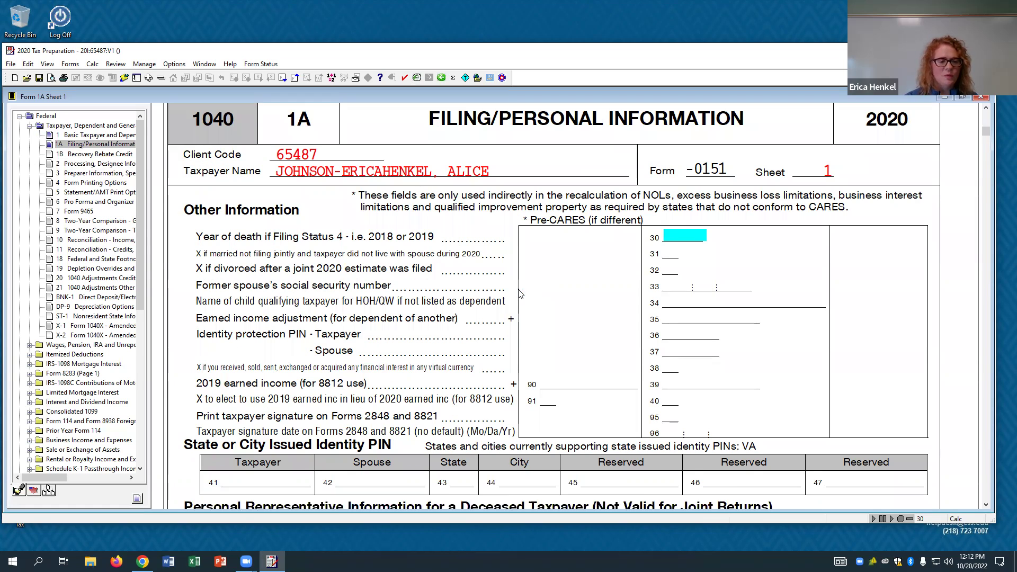
{"action": "scroll", "coordinate": [519, 295], "scroll_direction": "down", "scroll_amount": 10}
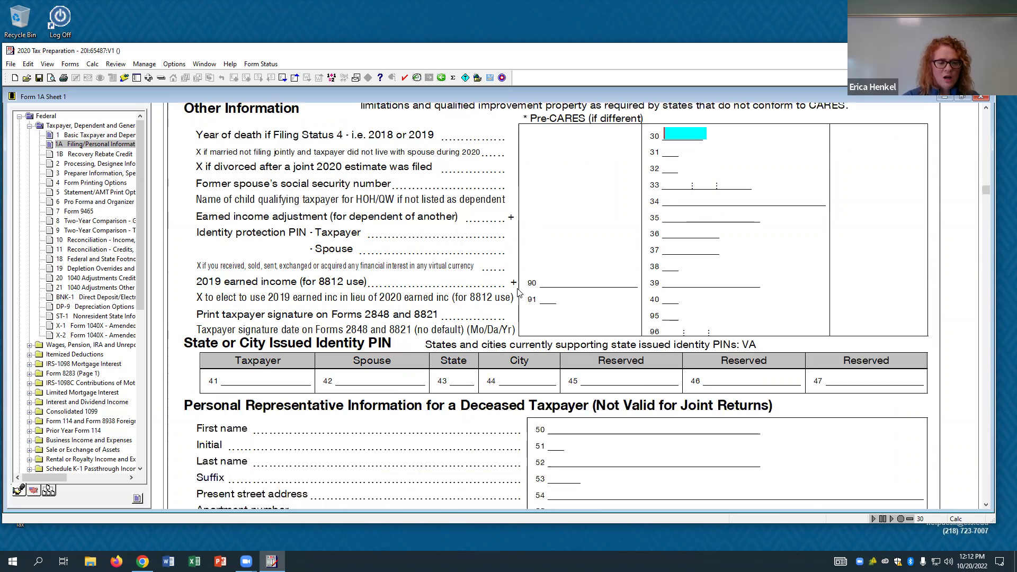
{"action": "scroll", "coordinate": [519, 293], "scroll_direction": "down", "scroll_amount": 1}
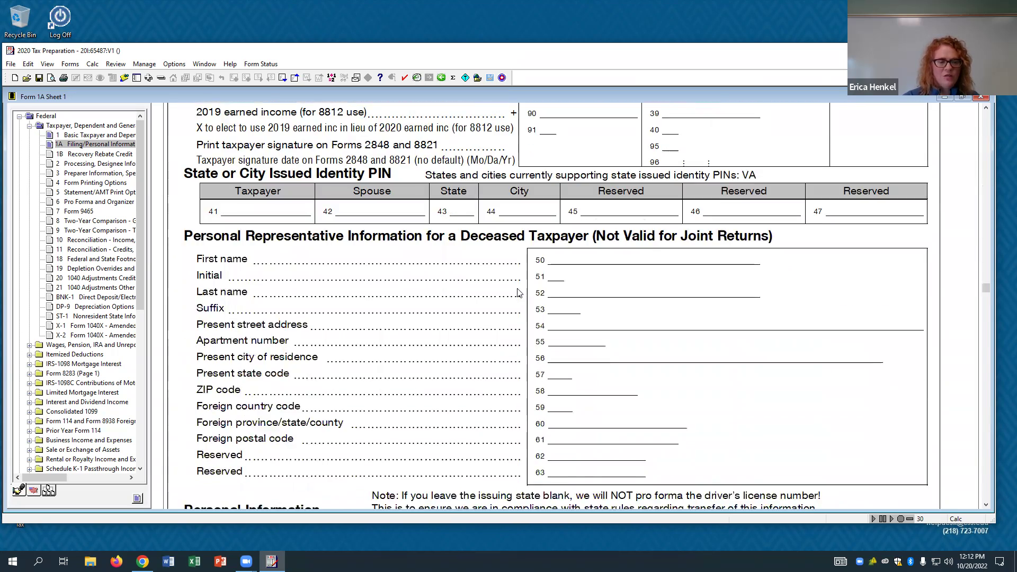
{"action": "scroll", "coordinate": [524, 295], "scroll_direction": "down", "scroll_amount": 2}
{"action": "scroll", "coordinate": [529, 297], "scroll_direction": "down", "scroll_amount": 6}
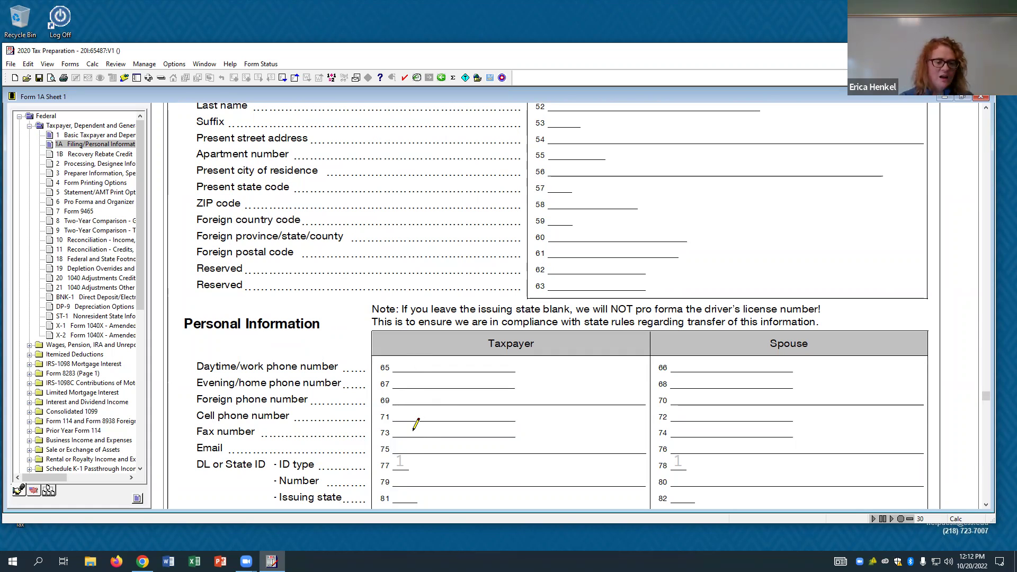
{"action": "scroll", "coordinate": [445, 411], "scroll_direction": "down", "scroll_amount": 3}
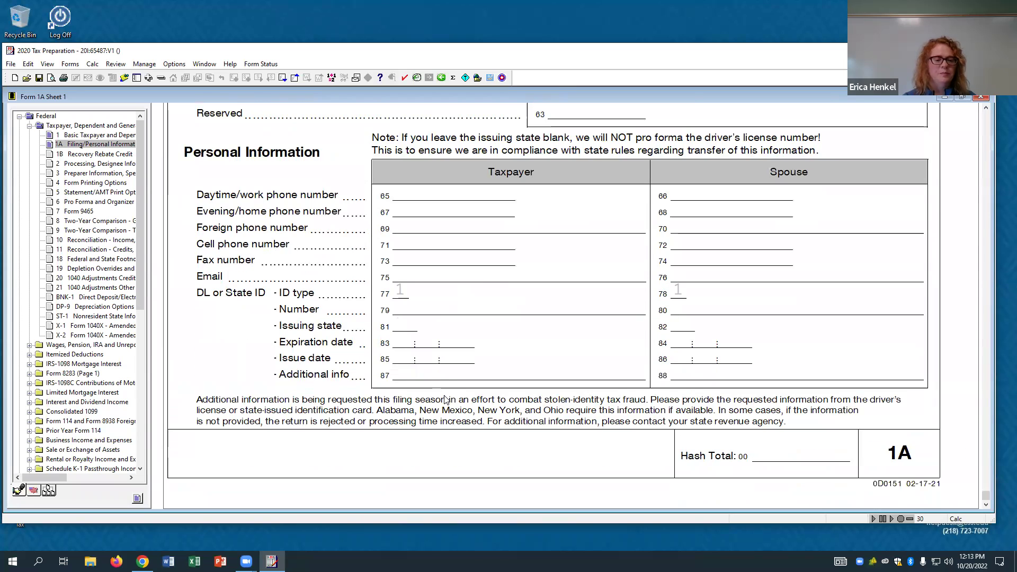
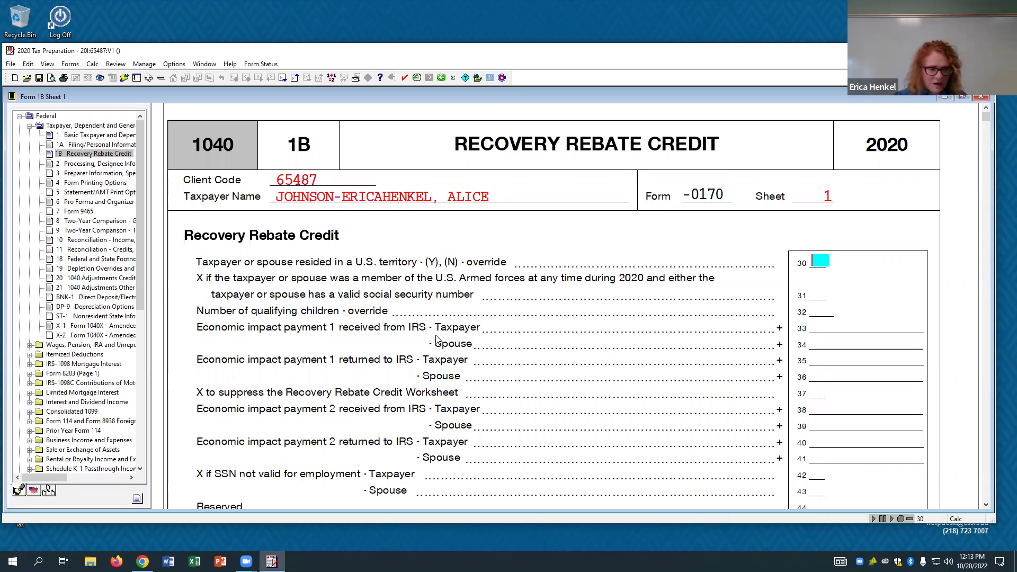
Put an X on line 37 to suppress the Recovery Rebate Credit Worksheet
{"action": "left_click", "coordinate": [826, 392]}
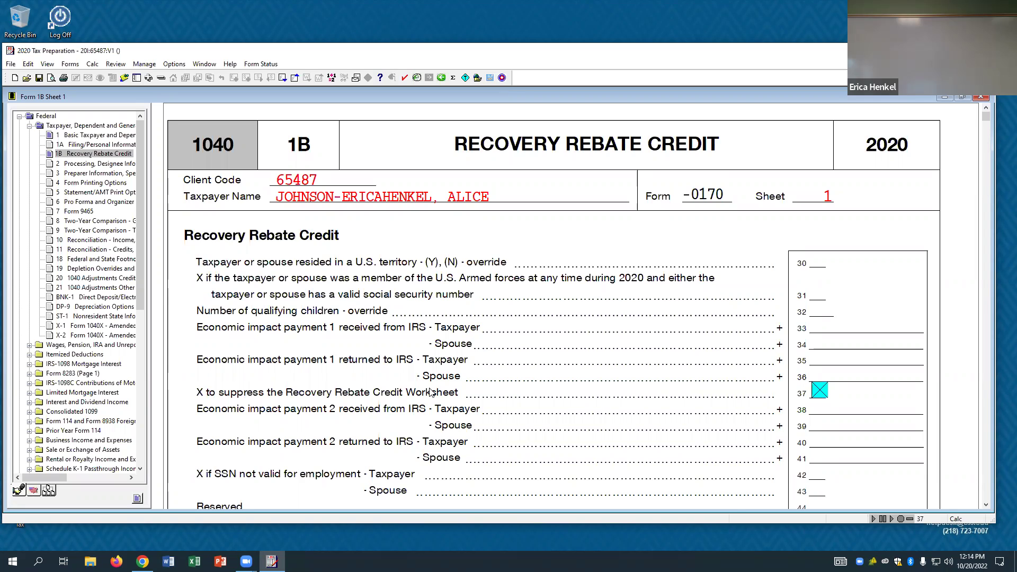
Clear field 90 and re-enter filing status 1 (Single), then reopen the 1B worksheet
{"action": "left_click", "coordinate": [79, 136]}
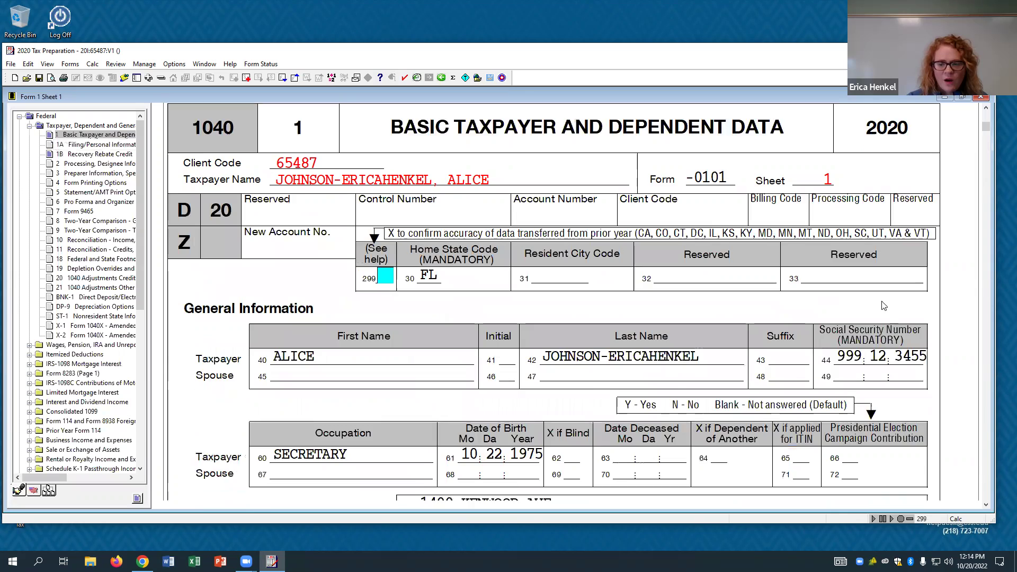
{"action": "scroll", "coordinate": [884, 306], "scroll_direction": "down", "scroll_amount": 6}
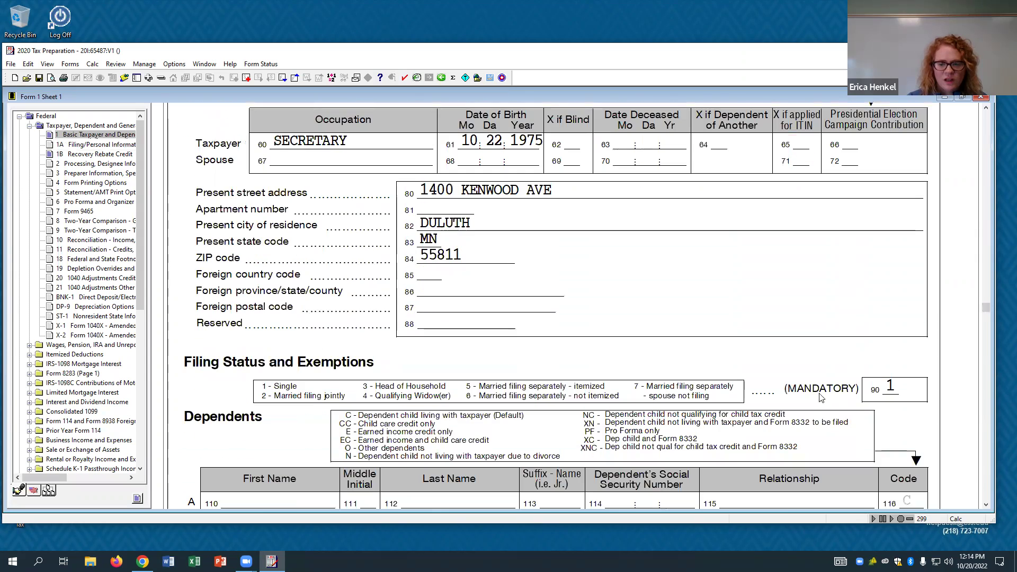
{"action": "left_click", "coordinate": [890, 387]}
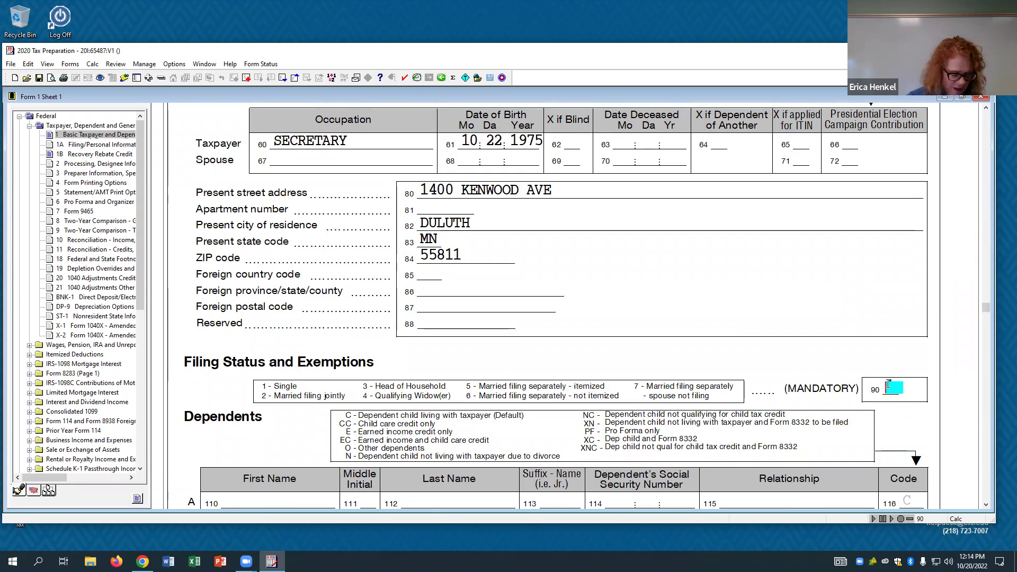
{"action": "key", "text": "Return"}
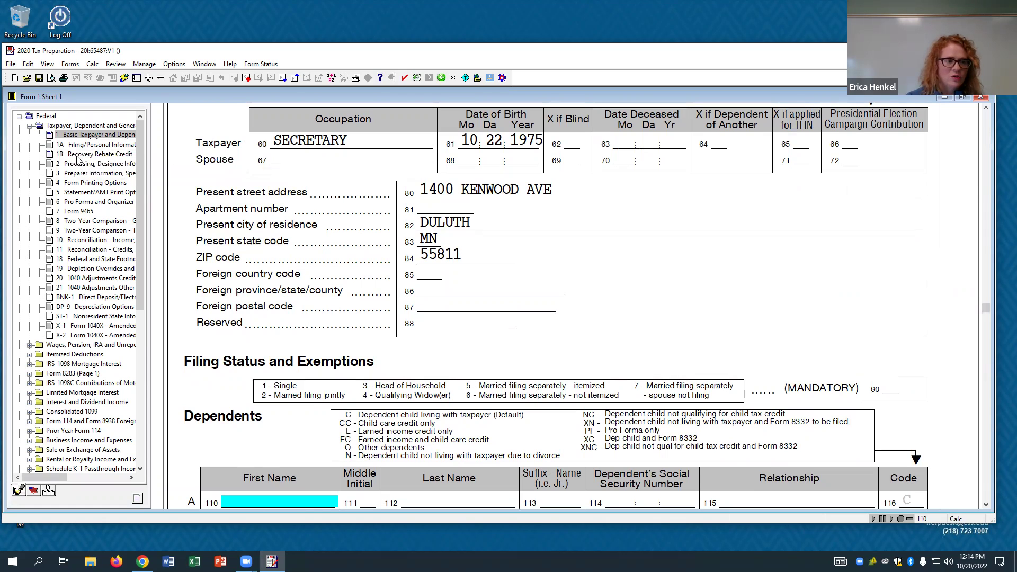
{"action": "left_click", "coordinate": [78, 158]}
{"action": "key", "text": "Up"}
{"action": "key", "text": "Up"}
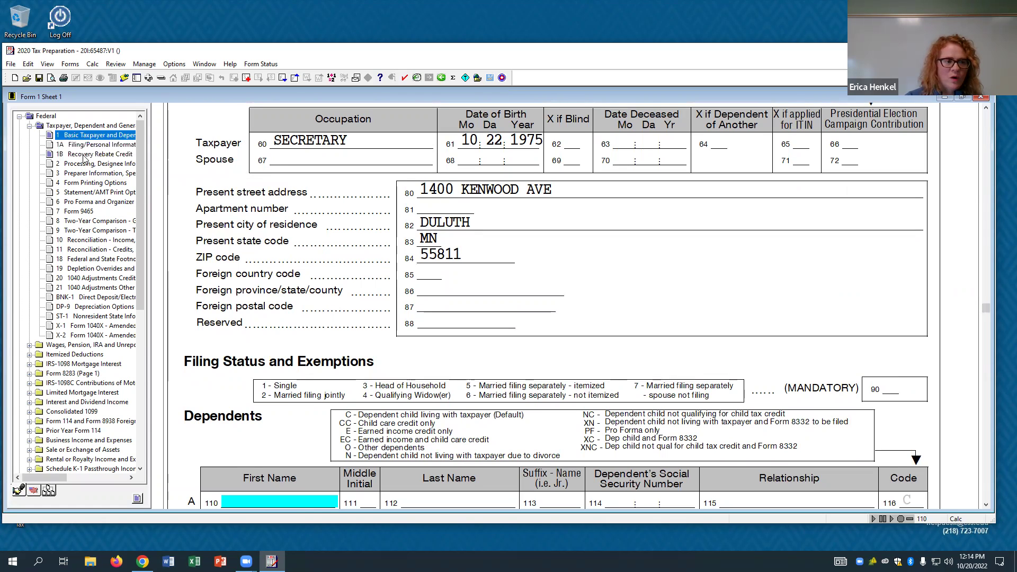
{"action": "left_click", "coordinate": [83, 154]}
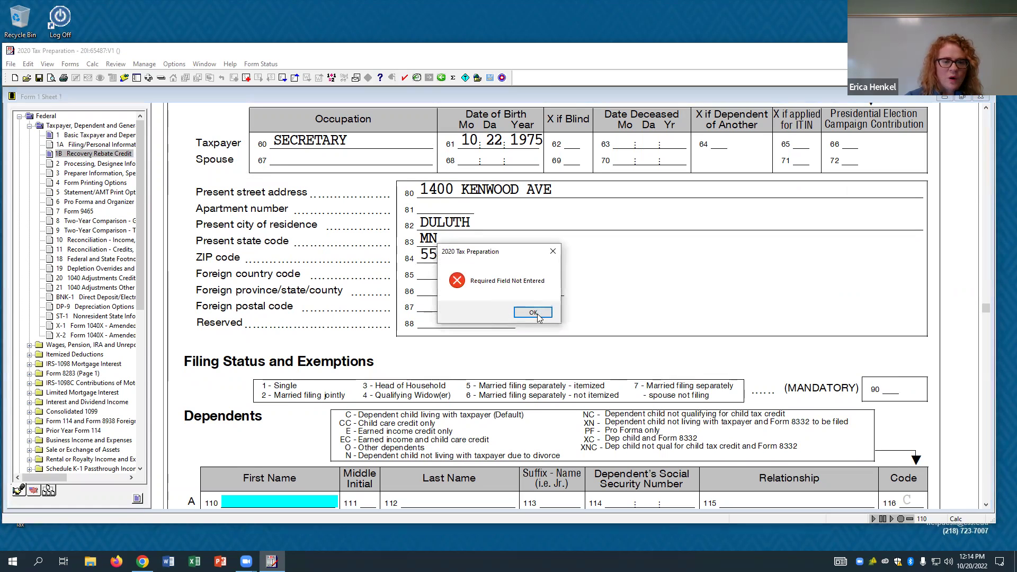
{"action": "left_click", "coordinate": [533, 313]}
{"action": "type", "text": "1"}
{"action": "key", "text": "Tab"}
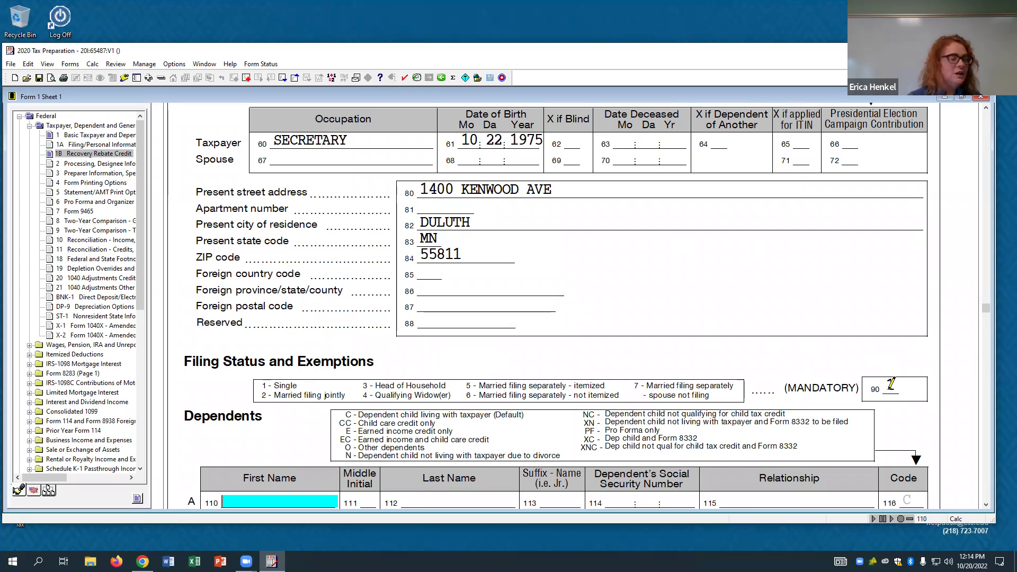
{"action": "left_click", "coordinate": [88, 154]}
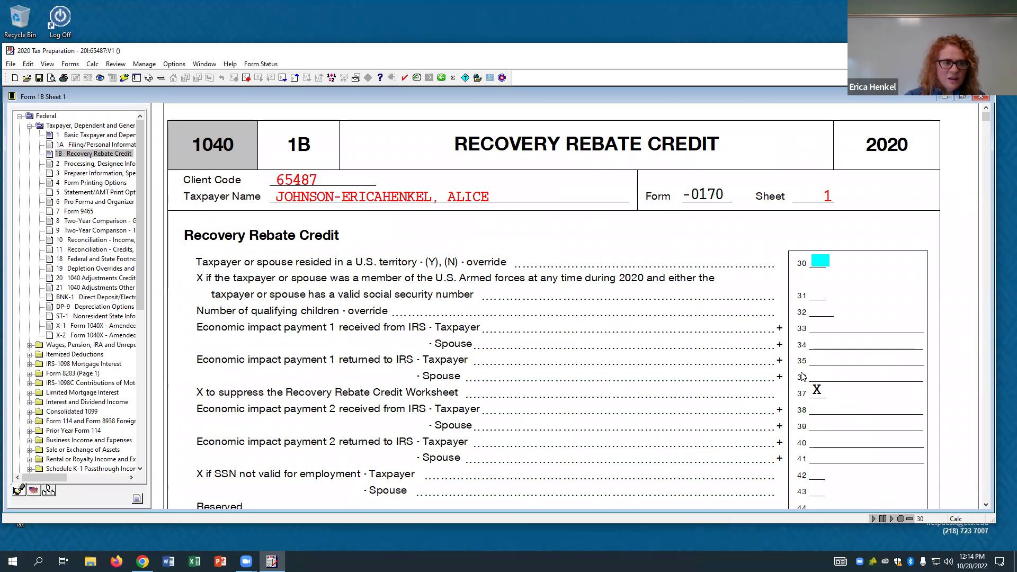
Review the Form 2 processing and designee options, then open Form 3 Preparer Information
{"action": "left_click", "coordinate": [106, 164]}
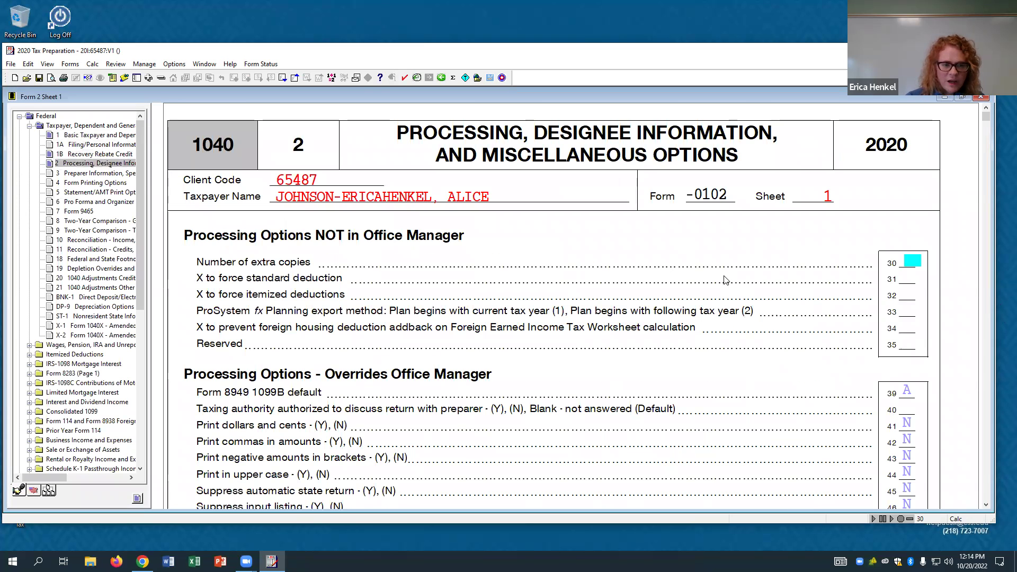
{"action": "scroll", "coordinate": [731, 278], "scroll_direction": "down", "scroll_amount": 1}
{"action": "scroll", "coordinate": [736, 280], "scroll_direction": "down", "scroll_amount": 4}
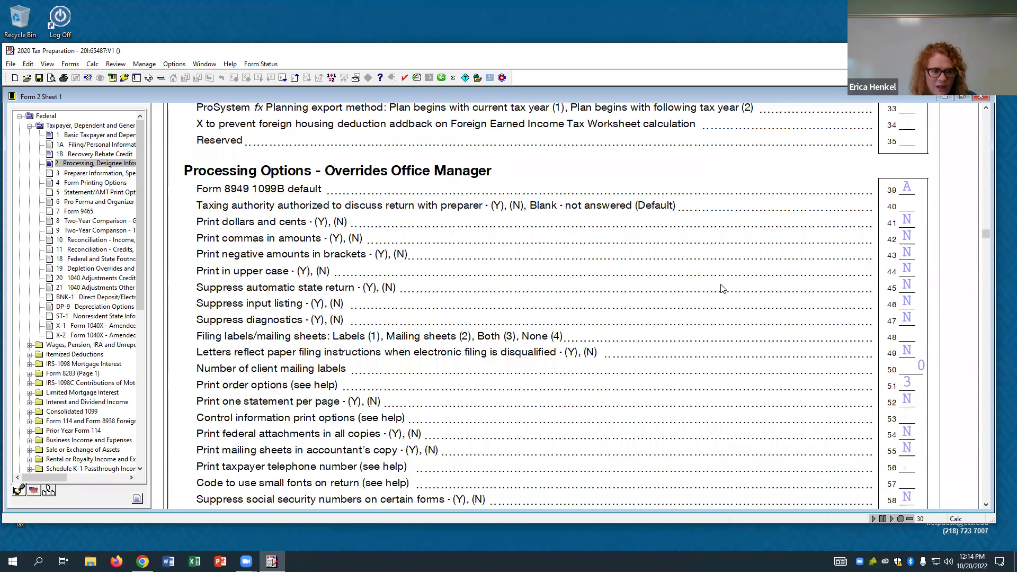
{"action": "scroll", "coordinate": [720, 289], "scroll_direction": "up", "scroll_amount": 3}
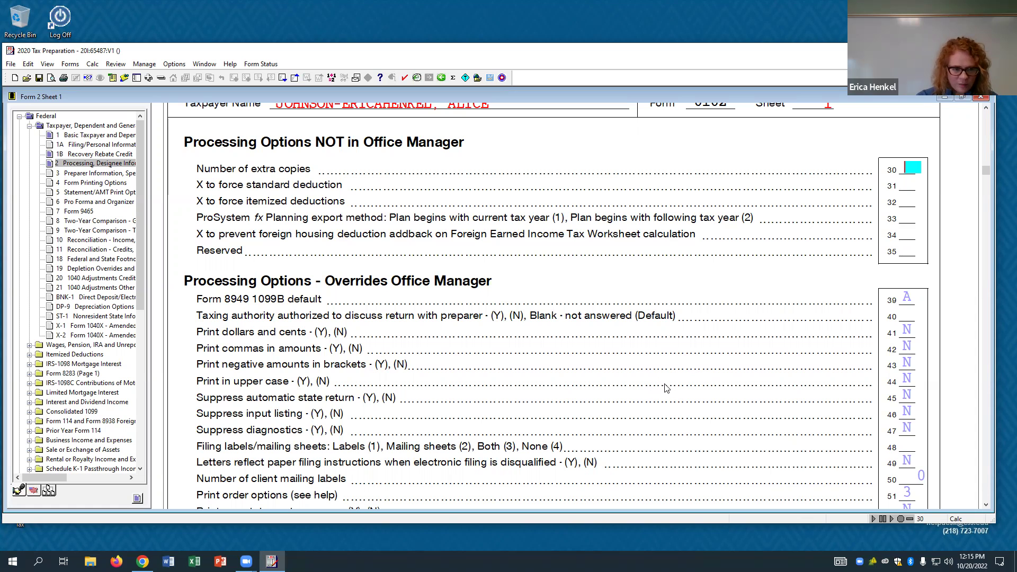
{"action": "scroll", "coordinate": [825, 351], "scroll_direction": "down", "scroll_amount": 5}
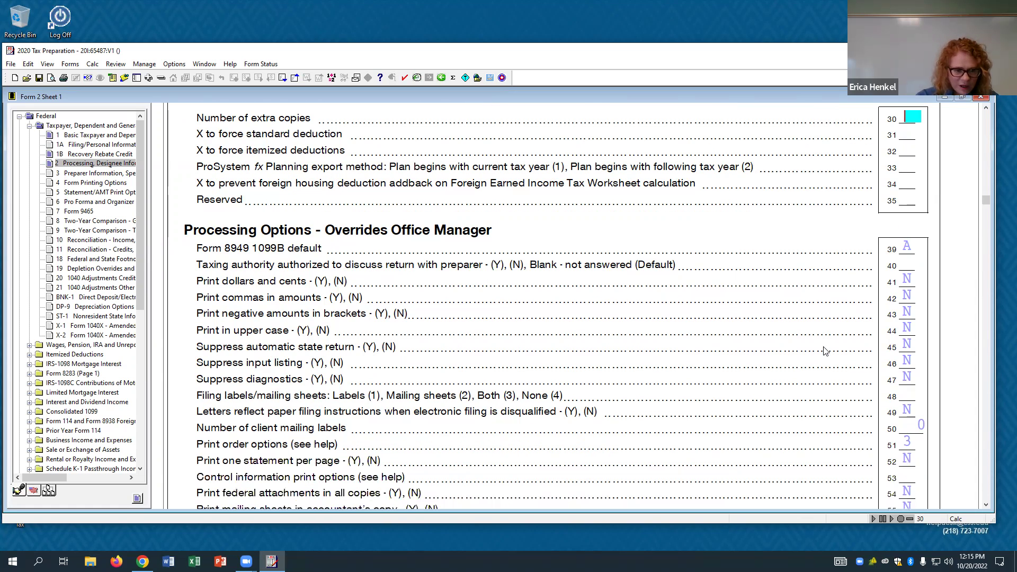
{"action": "scroll", "coordinate": [825, 352], "scroll_direction": "down", "scroll_amount": 5}
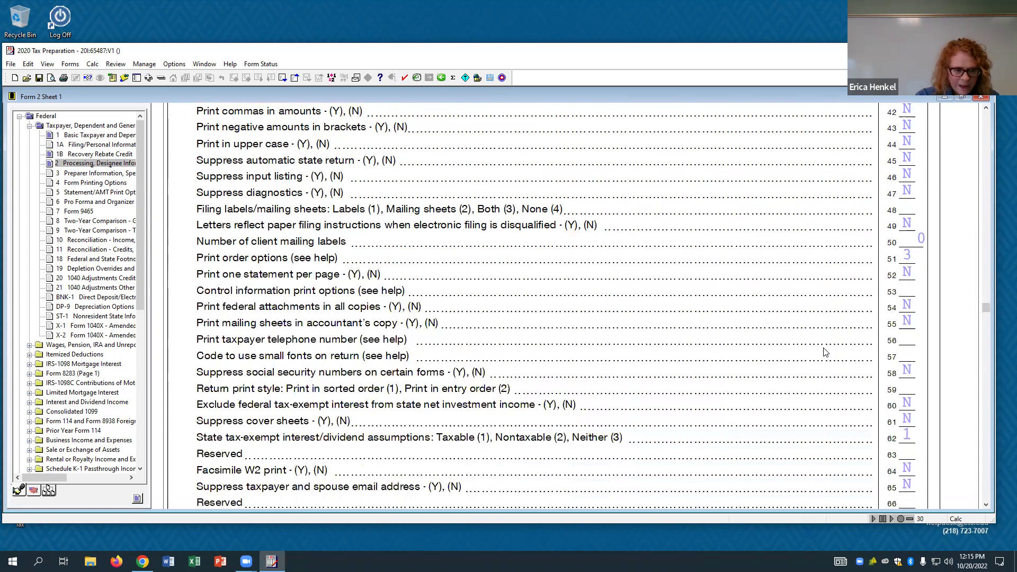
{"action": "scroll", "coordinate": [825, 352], "scroll_direction": "down", "scroll_amount": 3}
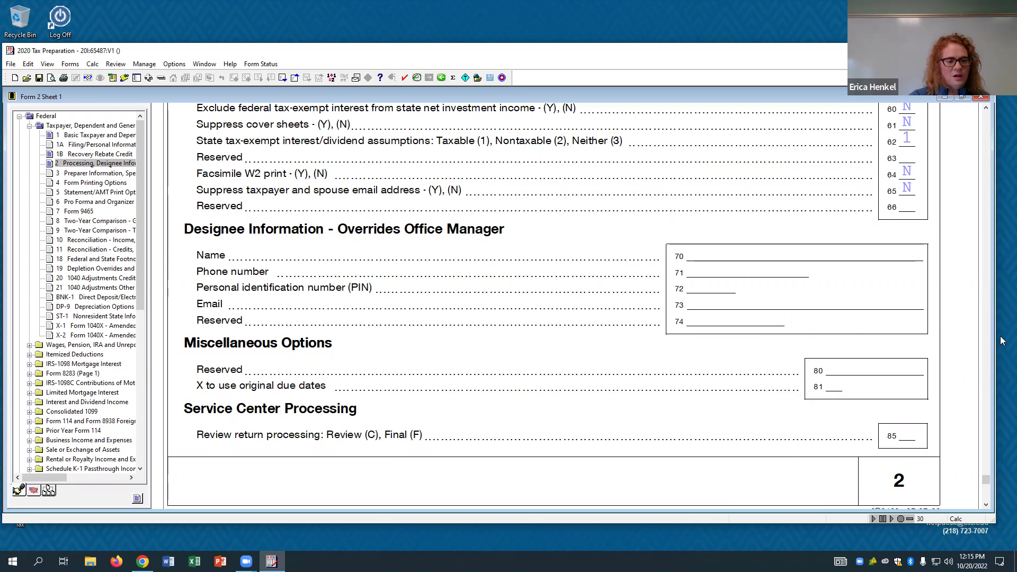
{"action": "scroll", "coordinate": [861, 412], "scroll_direction": "up", "scroll_amount": 1}
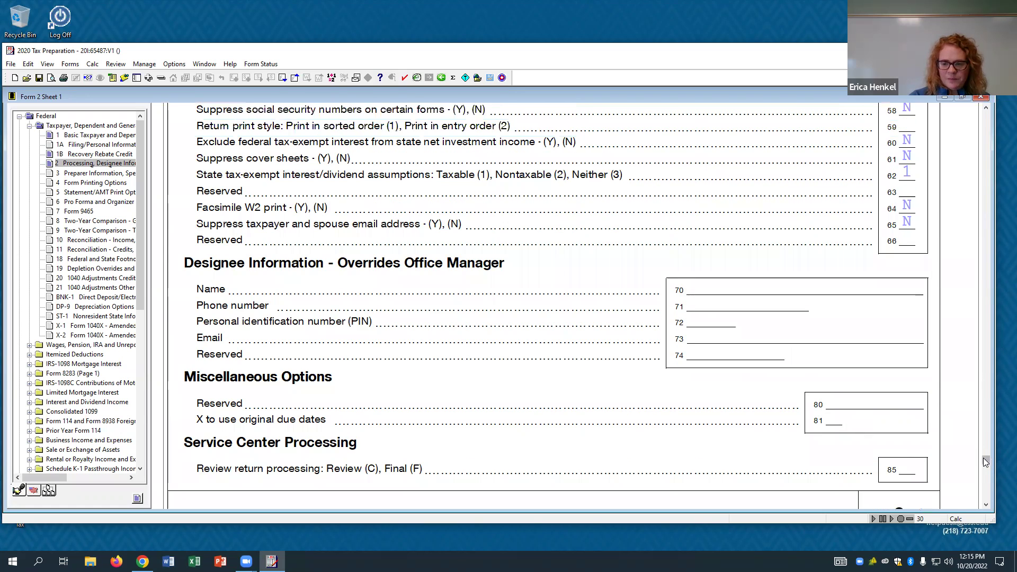
{"action": "key", "text": "ctrl+Home"}
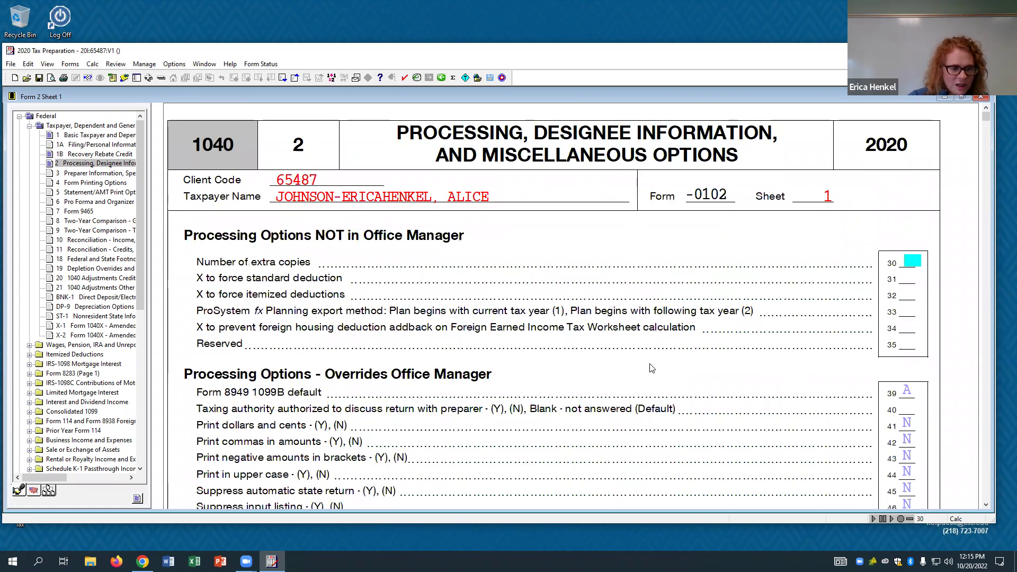
{"action": "scroll", "coordinate": [653, 368], "scroll_direction": "down", "scroll_amount": 5}
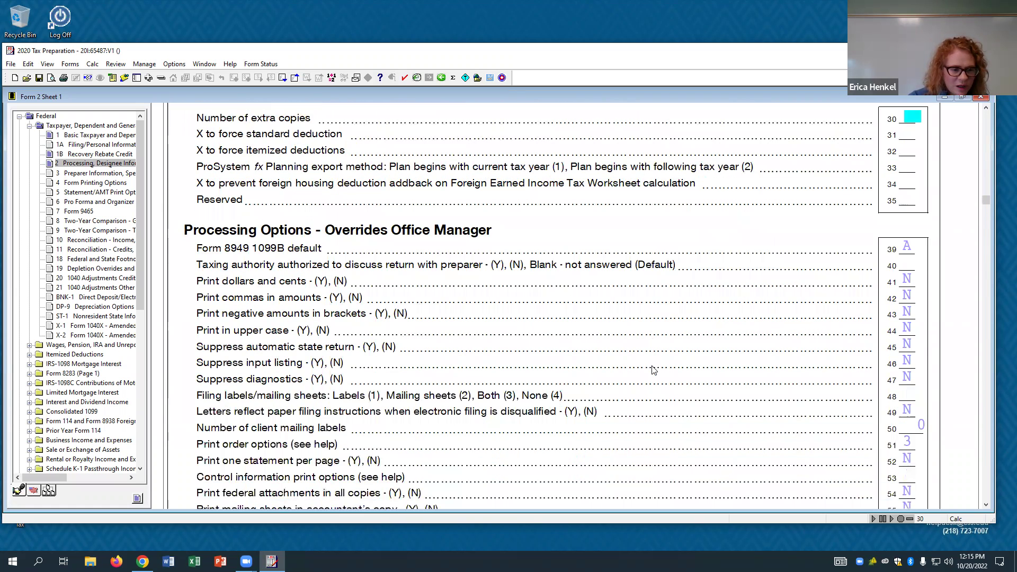
{"action": "scroll", "coordinate": [653, 368], "scroll_direction": "down", "scroll_amount": 2}
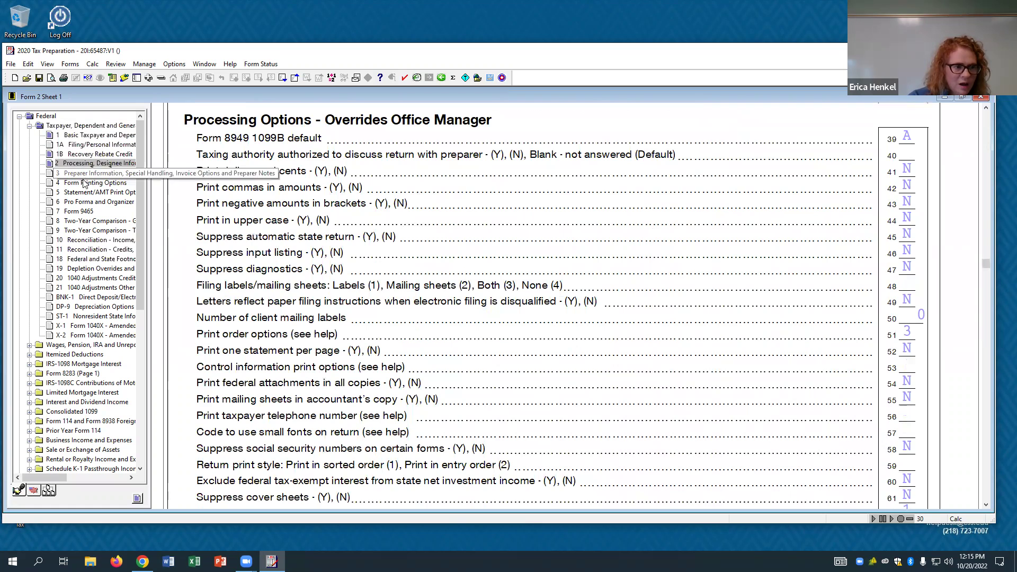
{"action": "left_click", "coordinate": [85, 173]}
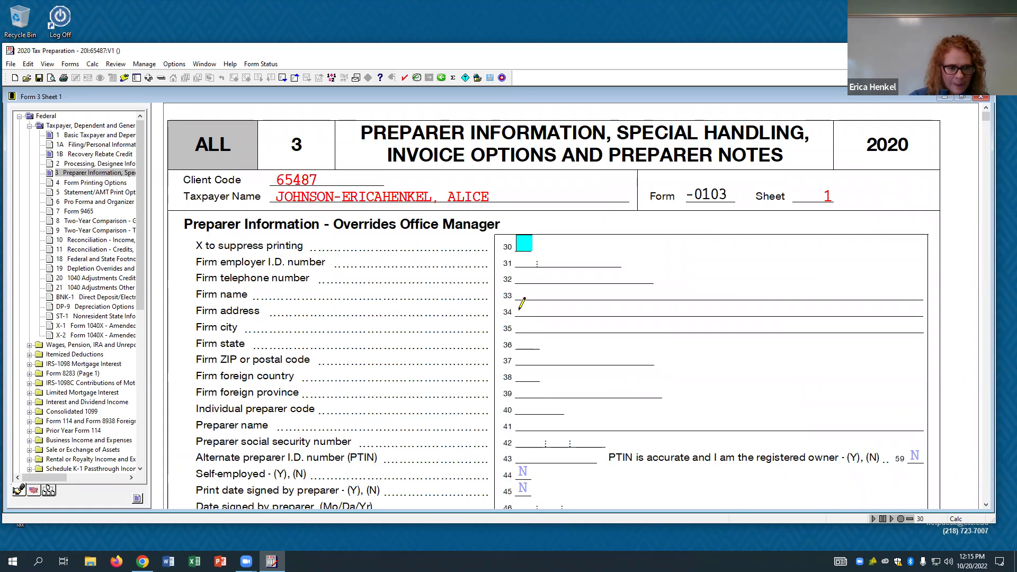
Assign the individual preparer code in field 40 from the preparer selection list
{"action": "double_click", "coordinate": [524, 411]}
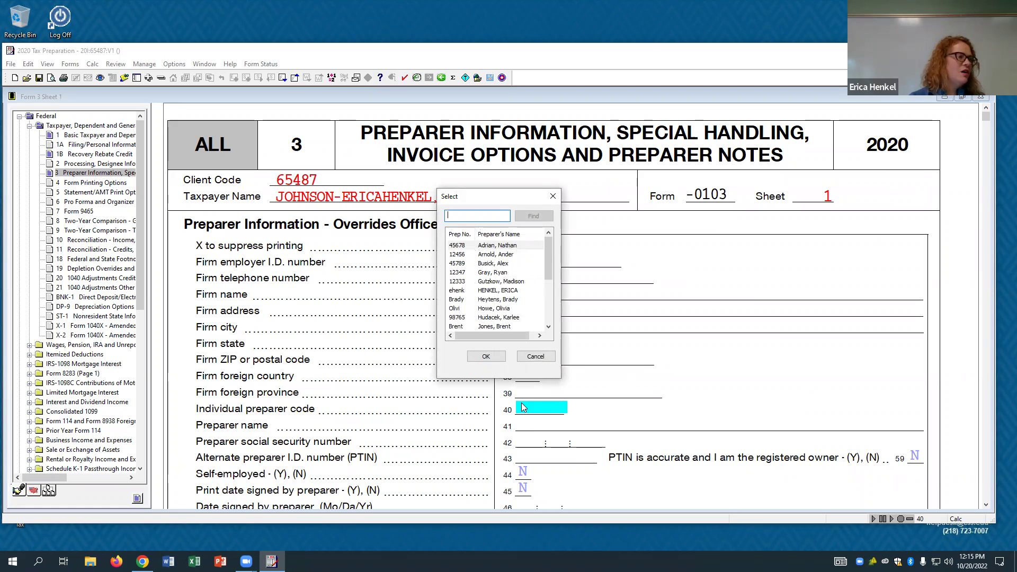
{"action": "left_click", "coordinate": [507, 291]}
{"action": "left_click", "coordinate": [499, 359]}
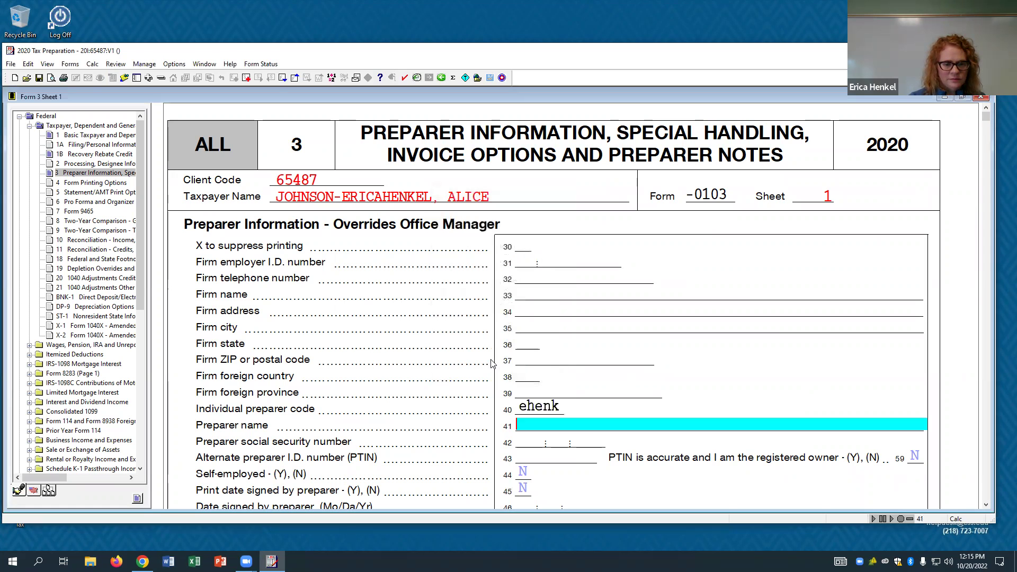
{"action": "scroll", "coordinate": [655, 288], "scroll_direction": "down", "scroll_amount": 3}
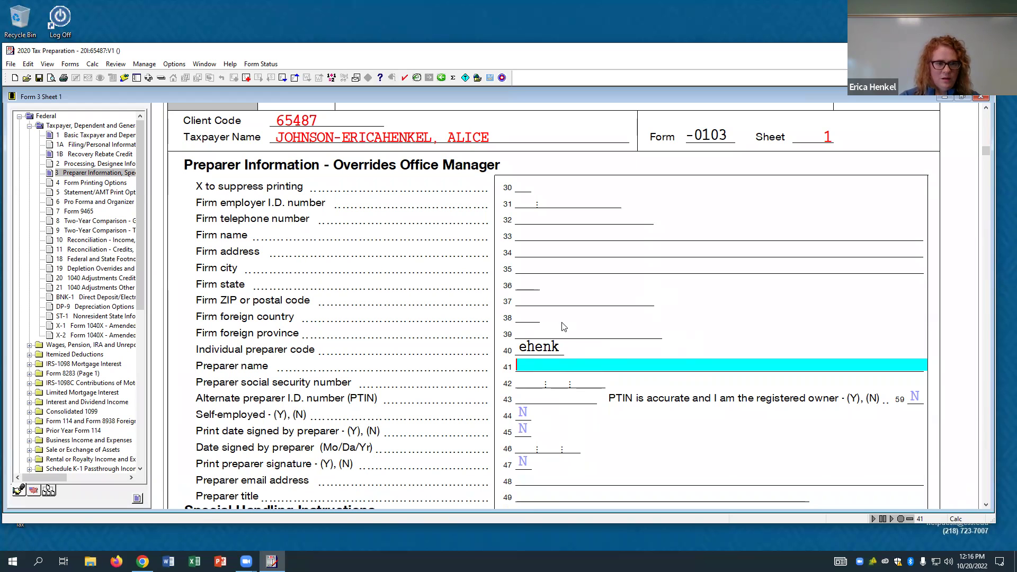
{"action": "scroll", "coordinate": [602, 236], "scroll_direction": "down", "scroll_amount": 3}
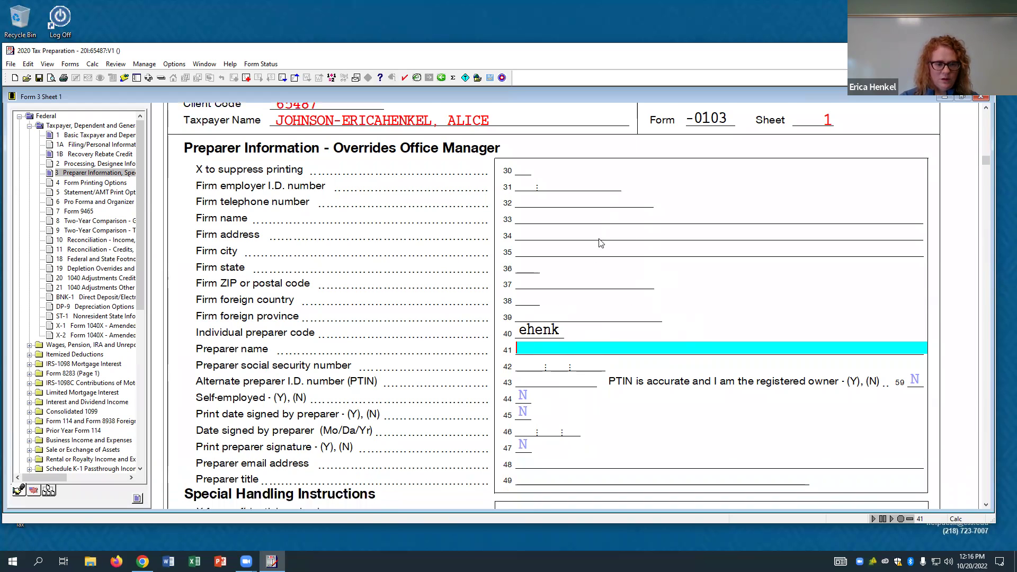
{"action": "scroll", "coordinate": [601, 243], "scroll_direction": "down", "scroll_amount": 8}
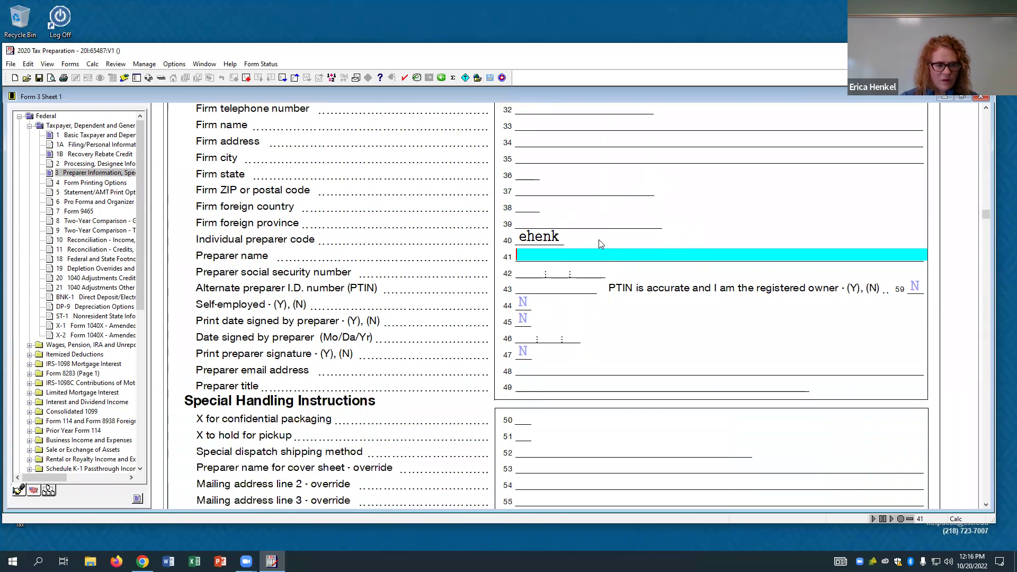
{"action": "scroll", "coordinate": [599, 248], "scroll_direction": "down", "scroll_amount": 10}
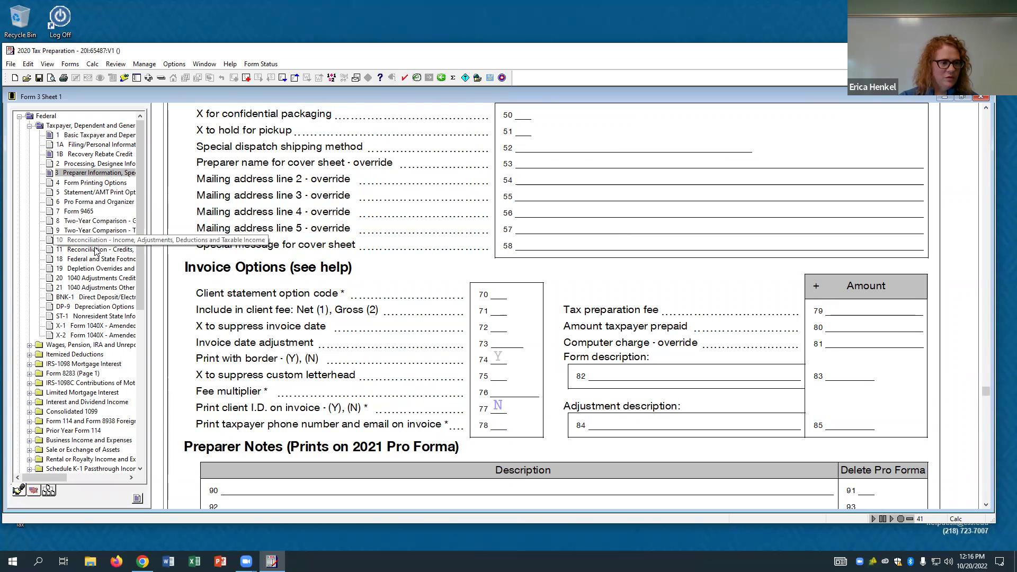
{"action": "left_click", "coordinate": [93, 298]}
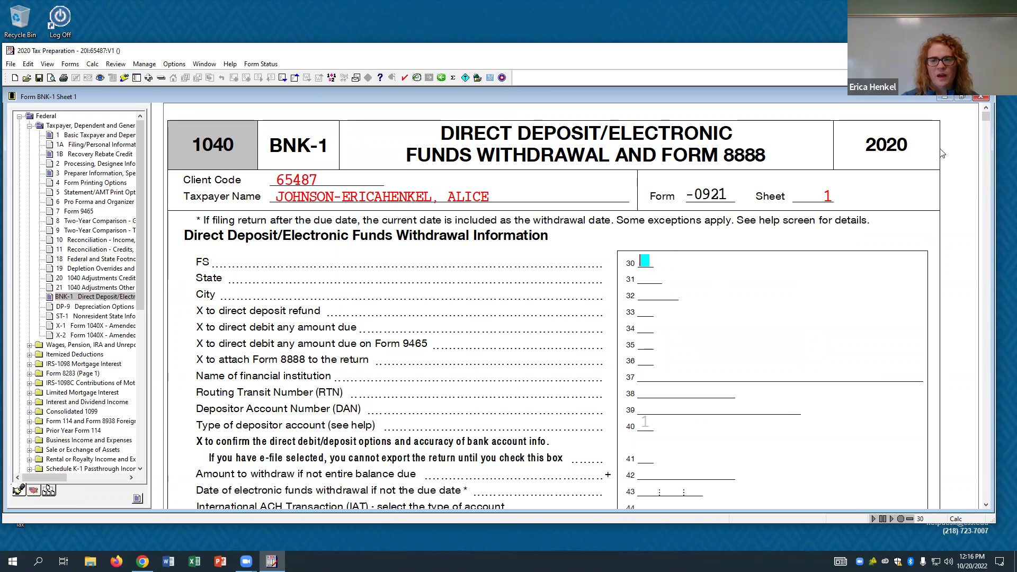
Scroll down through the empty BNK-1 direct deposit worksheet
{"action": "left_click_drag", "start_coordinate": [986, 118], "coordinate": [992, 197]}
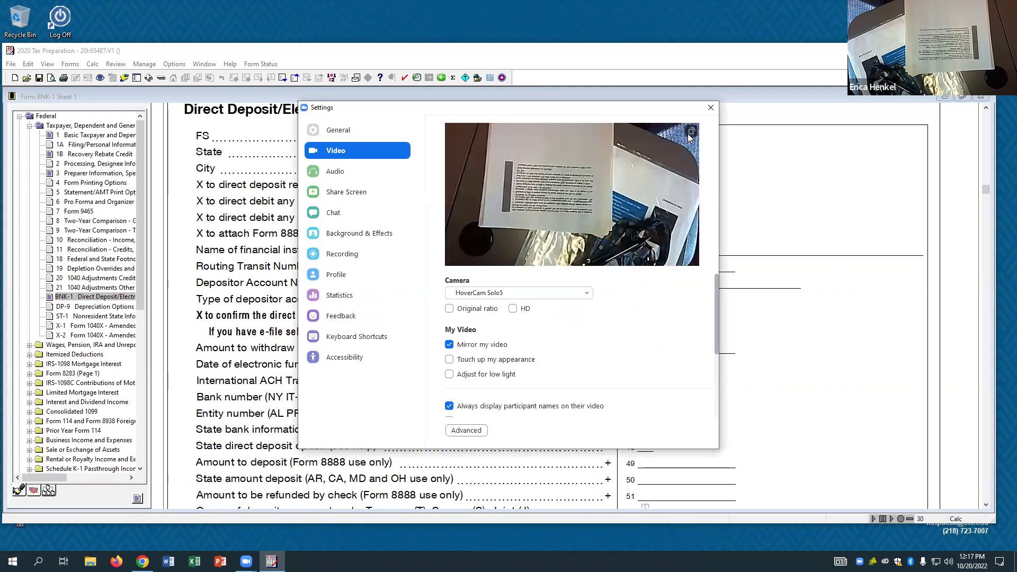
Rotate the Zoom camera preview upright and close the Zoom Settings window
{"action": "left_click", "coordinate": [690, 133]}
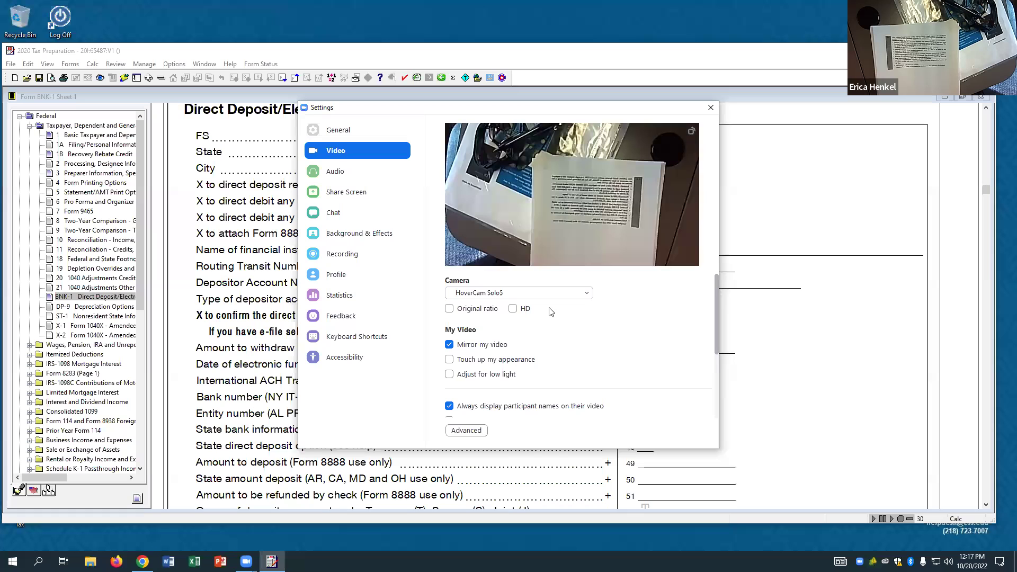
{"action": "left_click", "coordinate": [711, 109]}
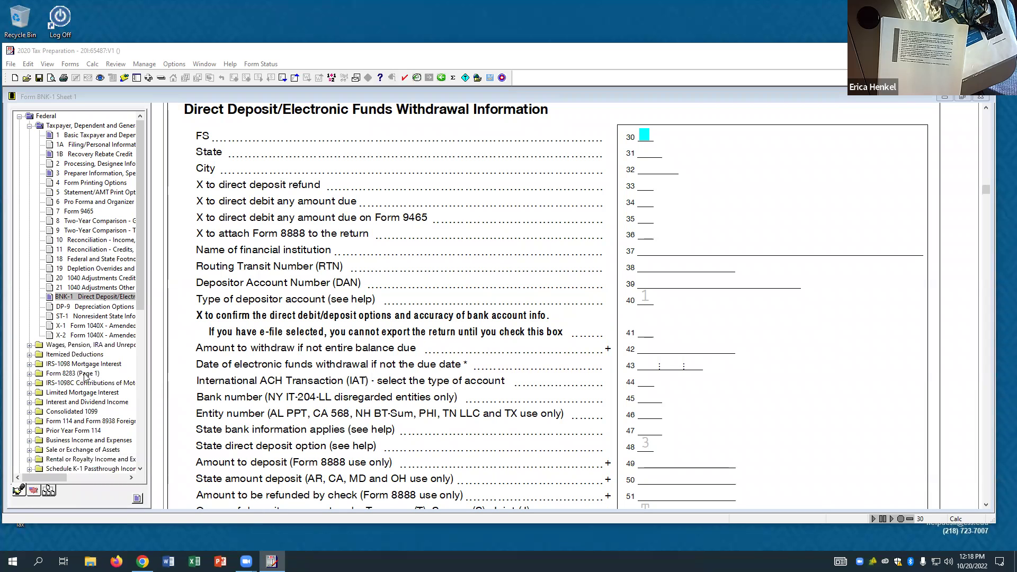
Expand the Wages, Pension, IRA group and open the IRS-W2 Wage and Tax Statement
{"action": "left_click", "coordinate": [30, 346]}
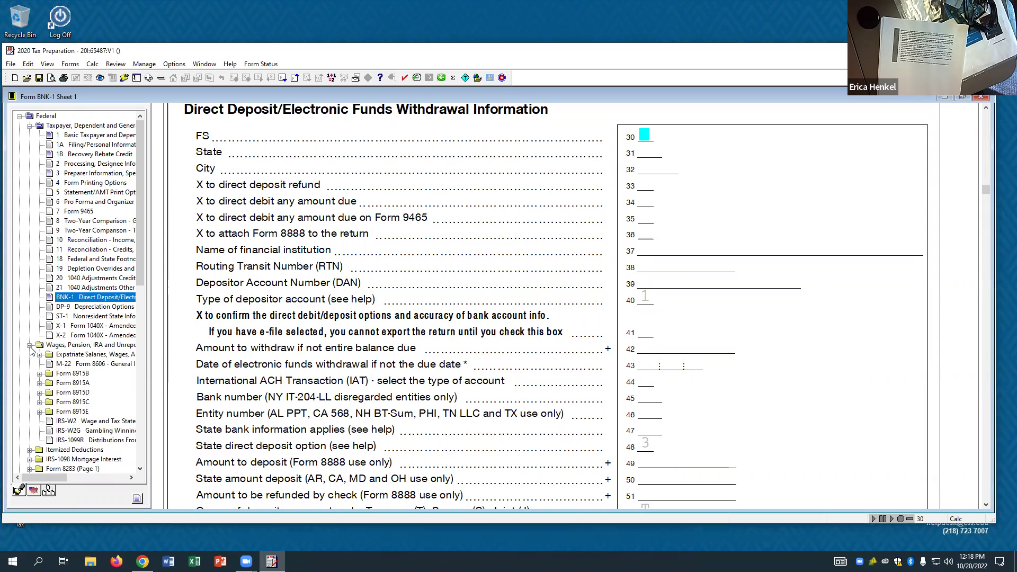
{"action": "left_click", "coordinate": [75, 422]}
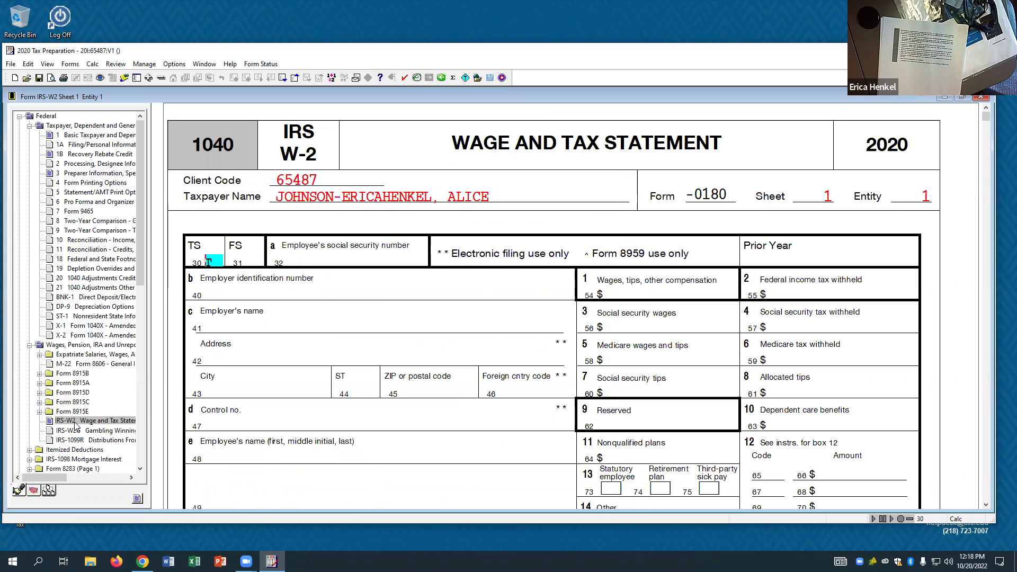
Enter employer STATE UNIVERSITY OF FLORIDA and box 15 state FL on the W-2
{"action": "left_click", "coordinate": [228, 324]}
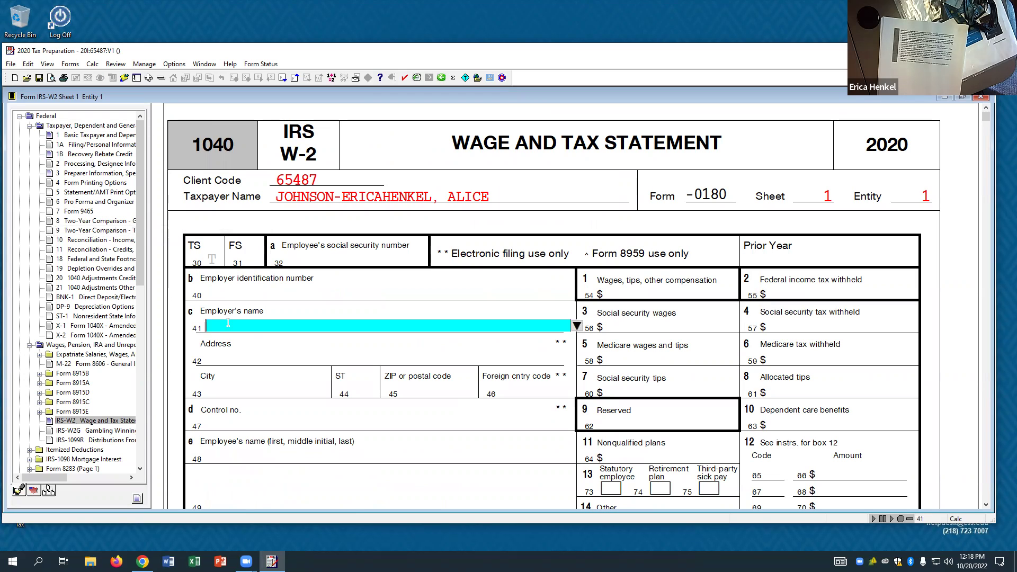
{"action": "type", "text": "STATE UNIVERS"}
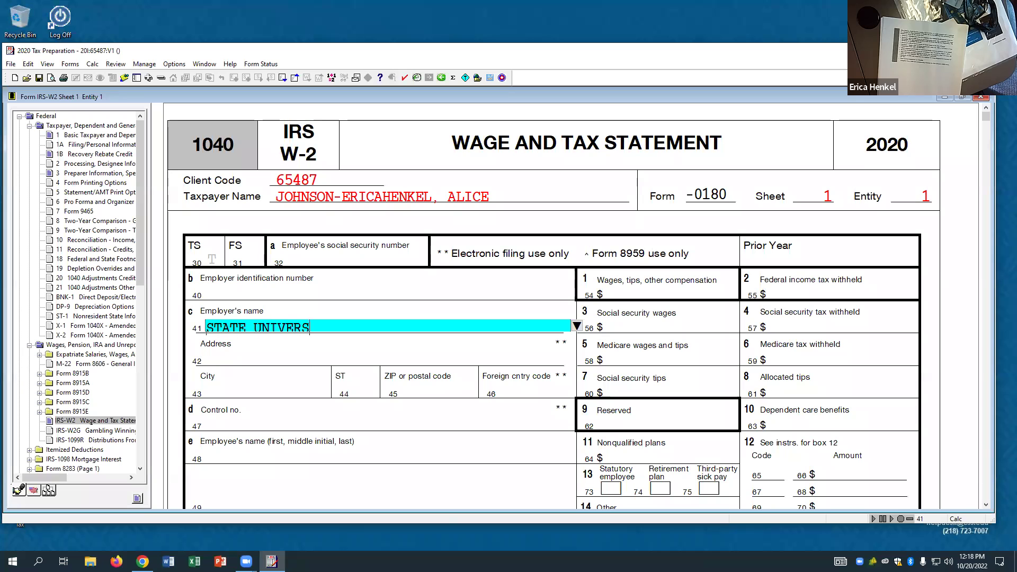
{"action": "type", "text": "ITY OF FLORIDA"}
{"action": "key", "text": "Return"}
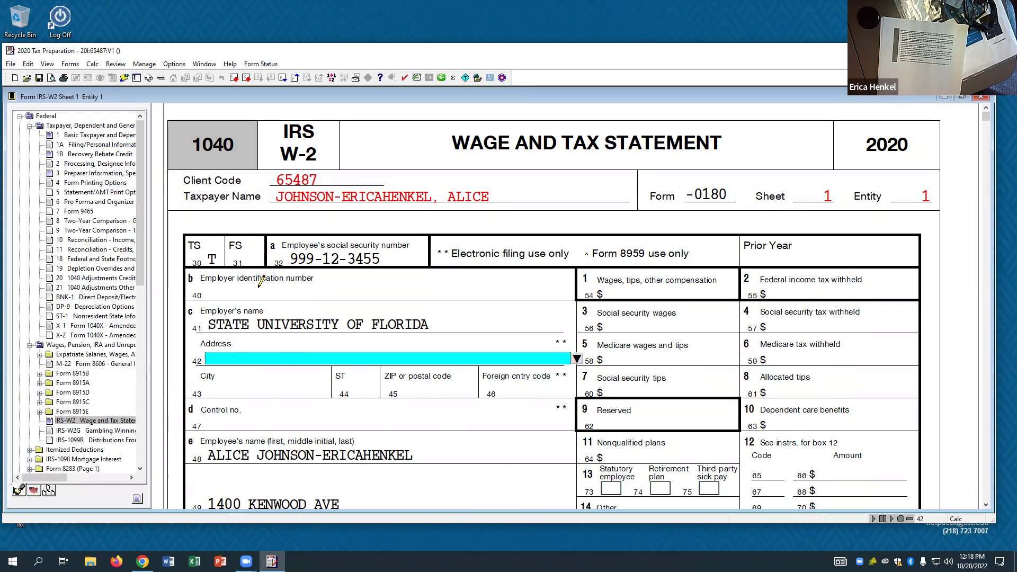
{"action": "scroll", "coordinate": [377, 289], "scroll_direction": "down", "scroll_amount": 5}
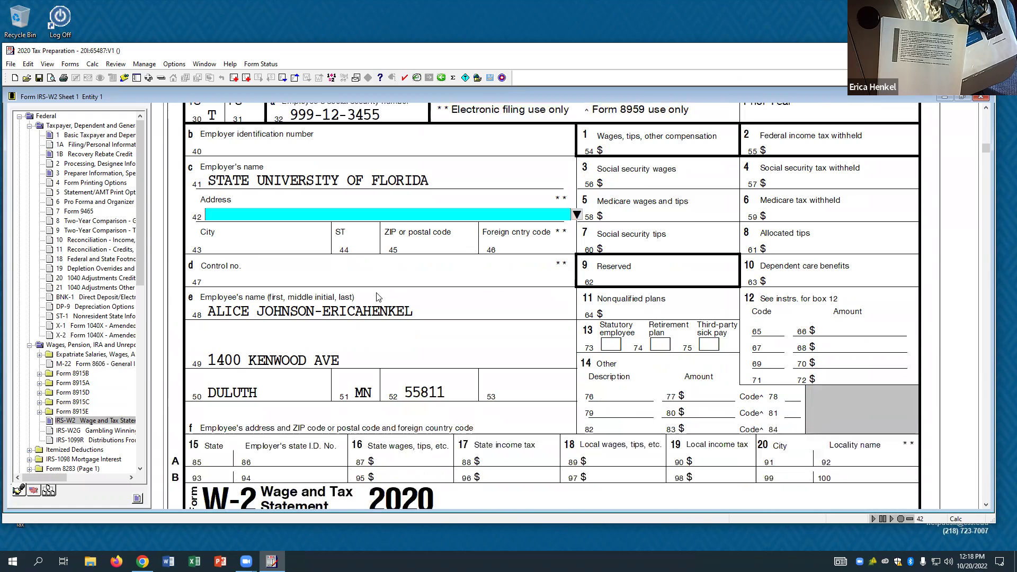
{"action": "scroll", "coordinate": [378, 297], "scroll_direction": "down", "scroll_amount": 1}
{"action": "left_click", "coordinate": [214, 433]}
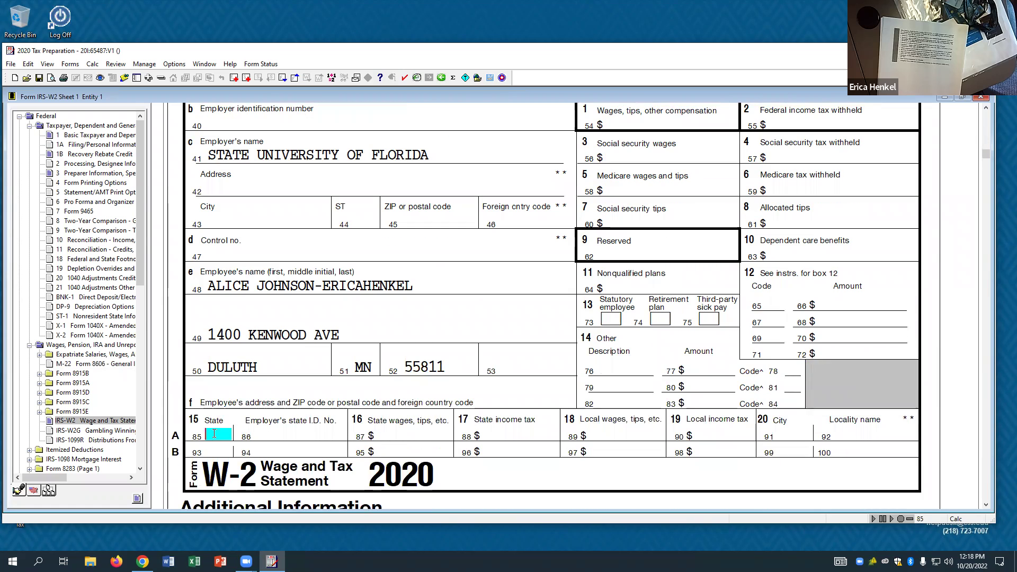
{"action": "type", "text": "FL"}
Enter box 1 wages of 30000 and box 2 federal withholding of 4200
{"action": "scroll", "coordinate": [650, 214], "scroll_direction": "up", "scroll_amount": 3}
{"action": "left_click", "coordinate": [656, 215]}
{"action": "type", "text": "30000"}
{"action": "key", "text": "Return"}
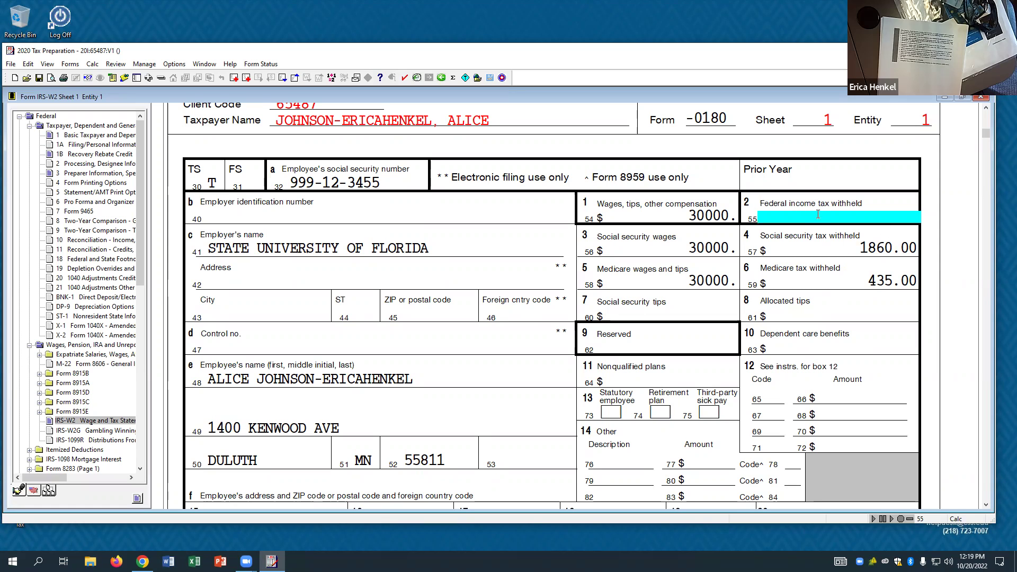
{"action": "type", "text": "4200"}
{"action": "key", "text": "Return"}
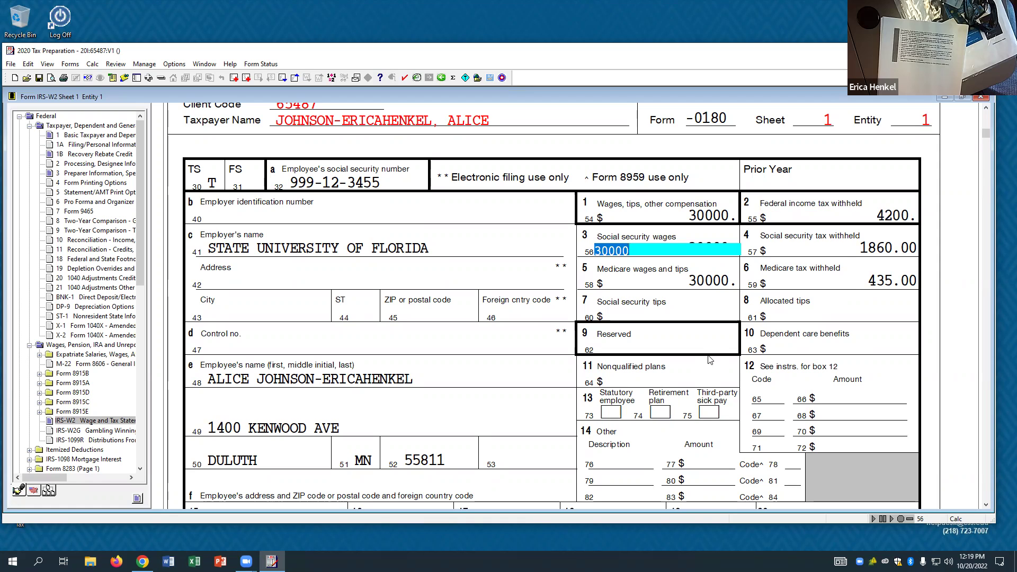
{"action": "scroll", "coordinate": [716, 348], "scroll_direction": "down", "scroll_amount": 1}
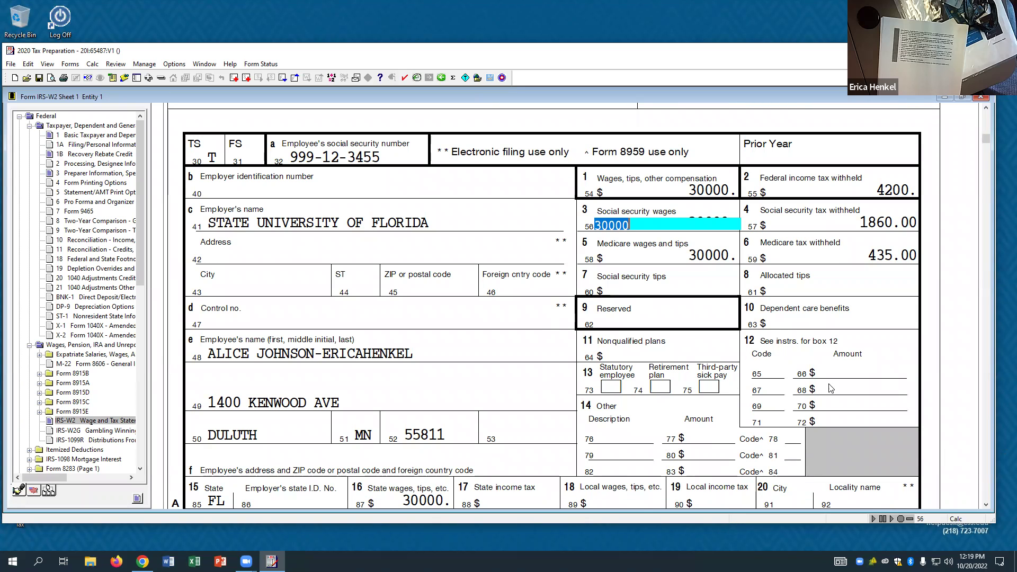
{"action": "left_click", "coordinate": [774, 370]}
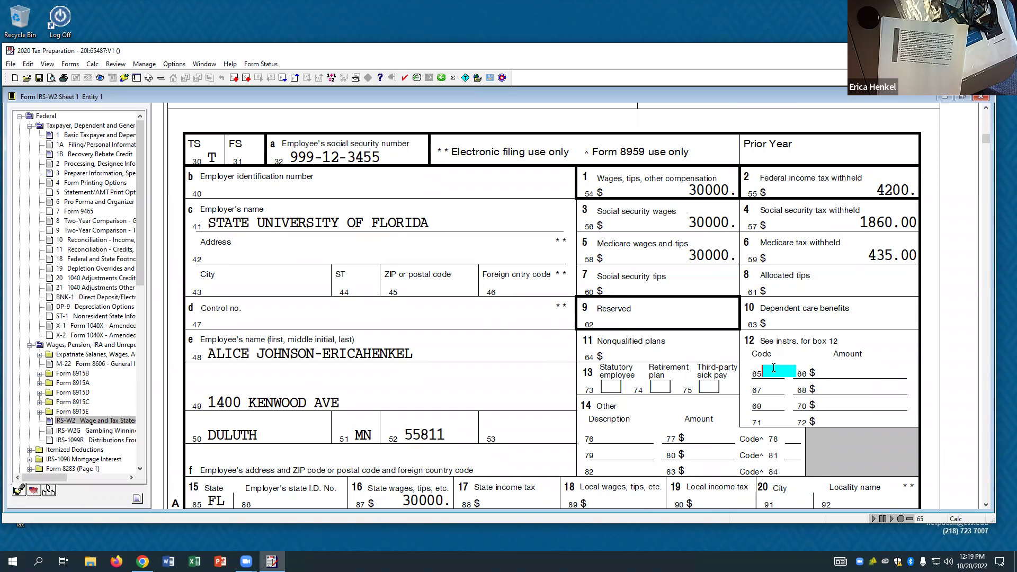
{"action": "double_click", "coordinate": [773, 371]}
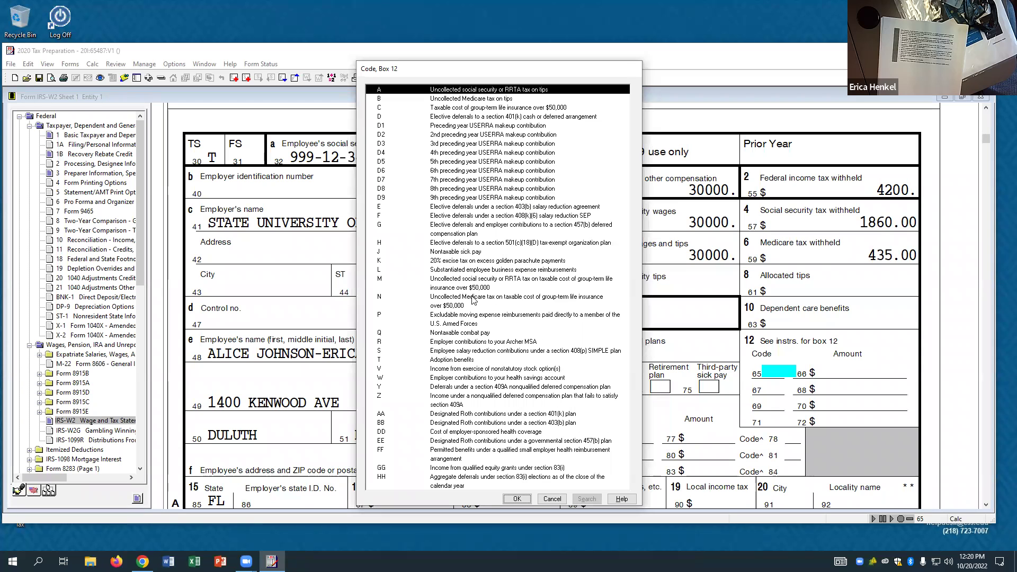
{"action": "left_click", "coordinate": [552, 499]}
{"action": "left_click", "coordinate": [795, 321]}
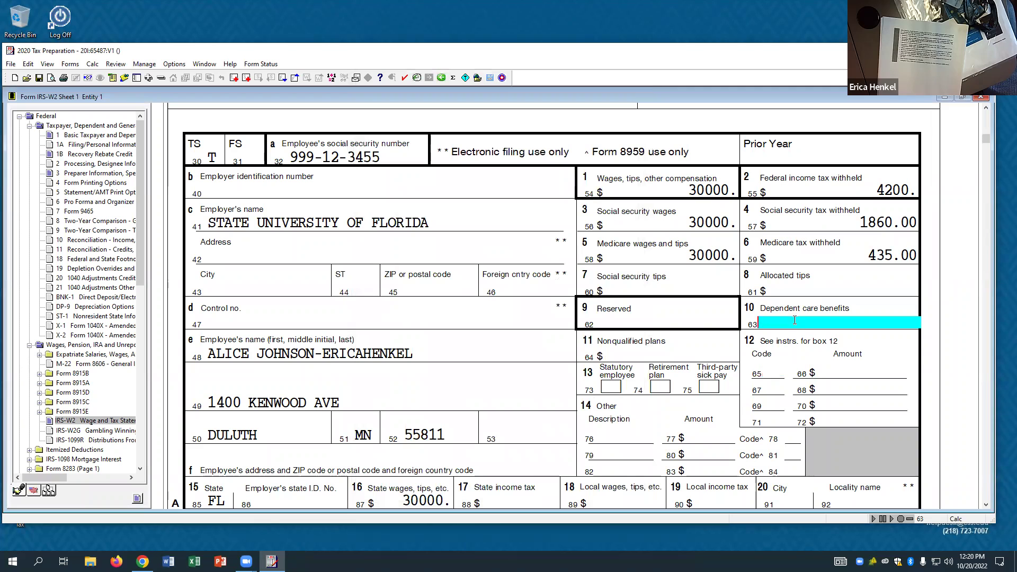
Collapse the forms tree so only the Federal and States folders show
{"action": "scroll", "coordinate": [682, 319], "scroll_direction": "down", "scroll_amount": 1}
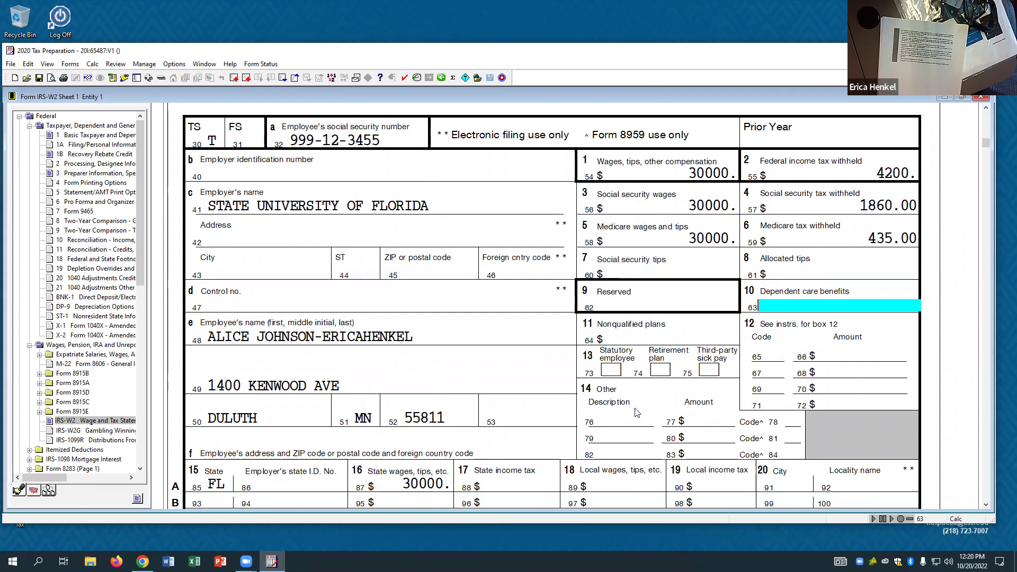
{"action": "scroll", "coordinate": [637, 413], "scroll_direction": "down", "scroll_amount": 1}
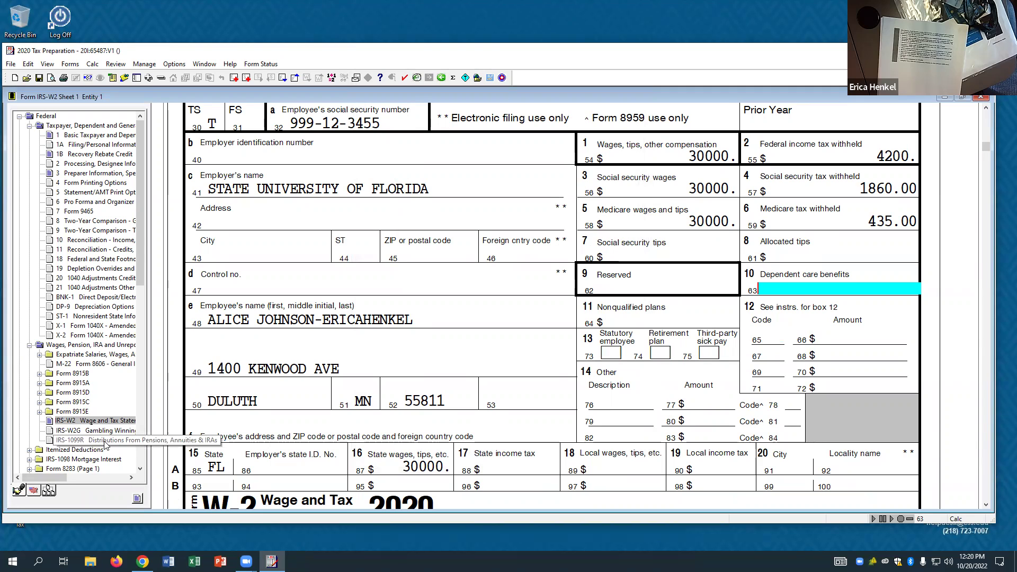
{"action": "left_click_drag", "start_coordinate": [141, 232], "coordinate": [135, 344]}
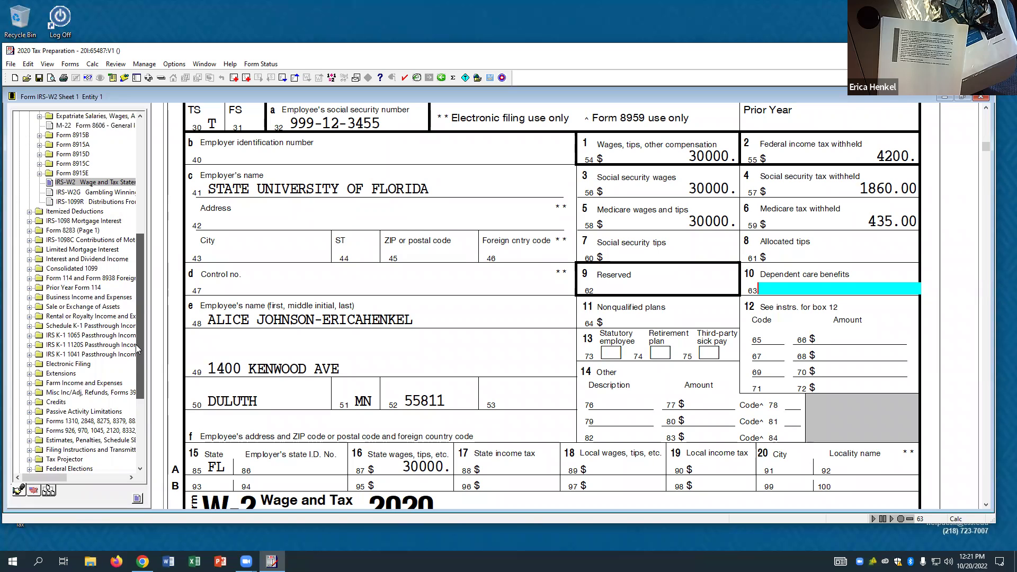
{"action": "left_click_drag", "start_coordinate": [135, 343], "coordinate": [135, 335]}
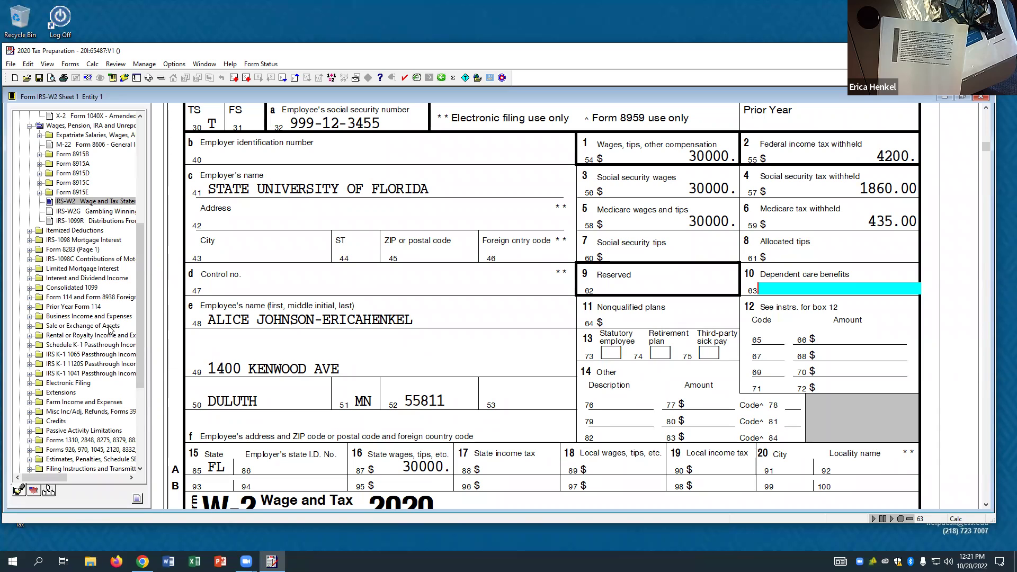
{"action": "left_click", "coordinate": [33, 490]}
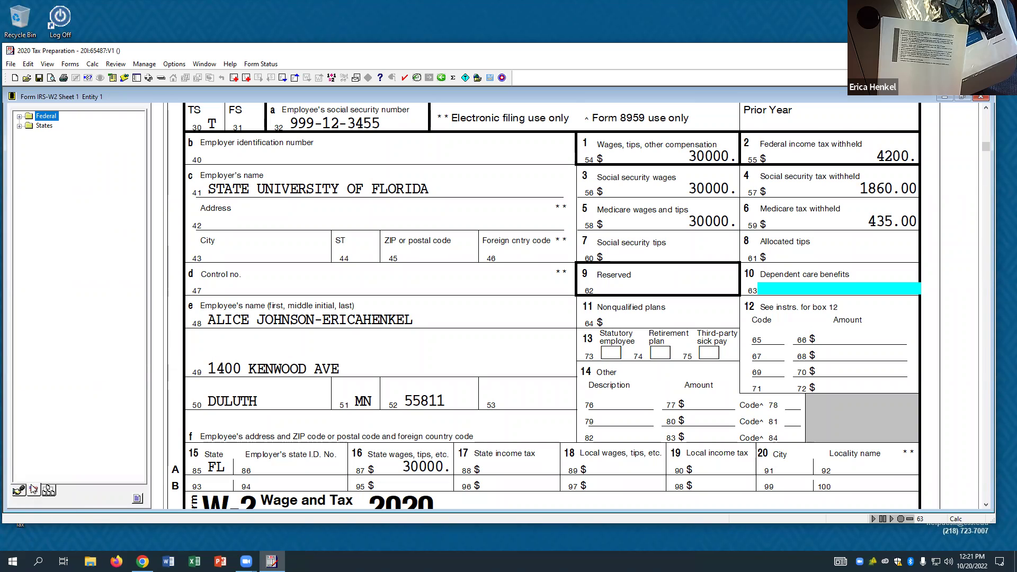
Open Form 1040 under Federal and select the line 6a social security benefits entry
{"action": "left_click", "coordinate": [19, 117]}
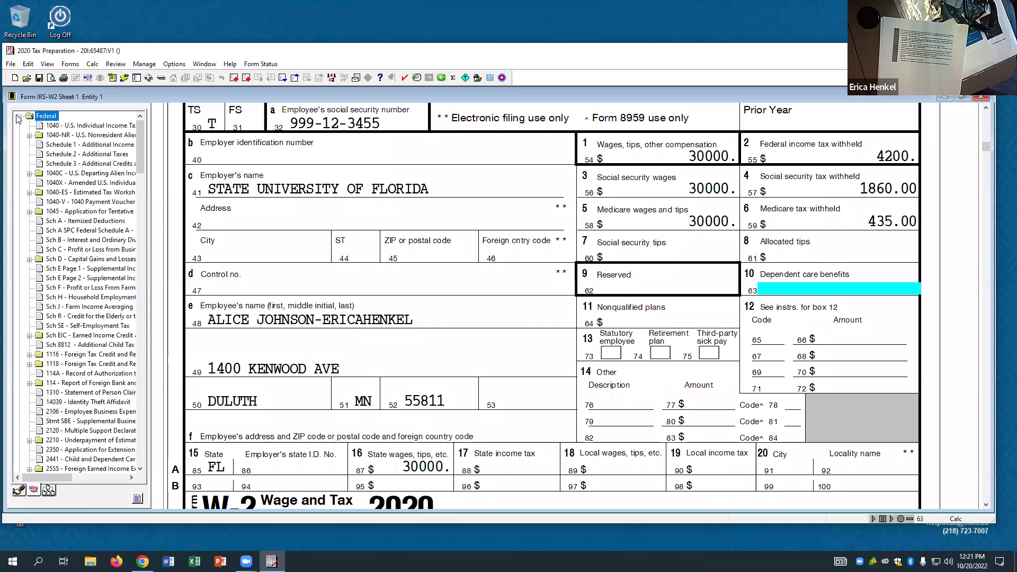
{"action": "left_click", "coordinate": [57, 125]}
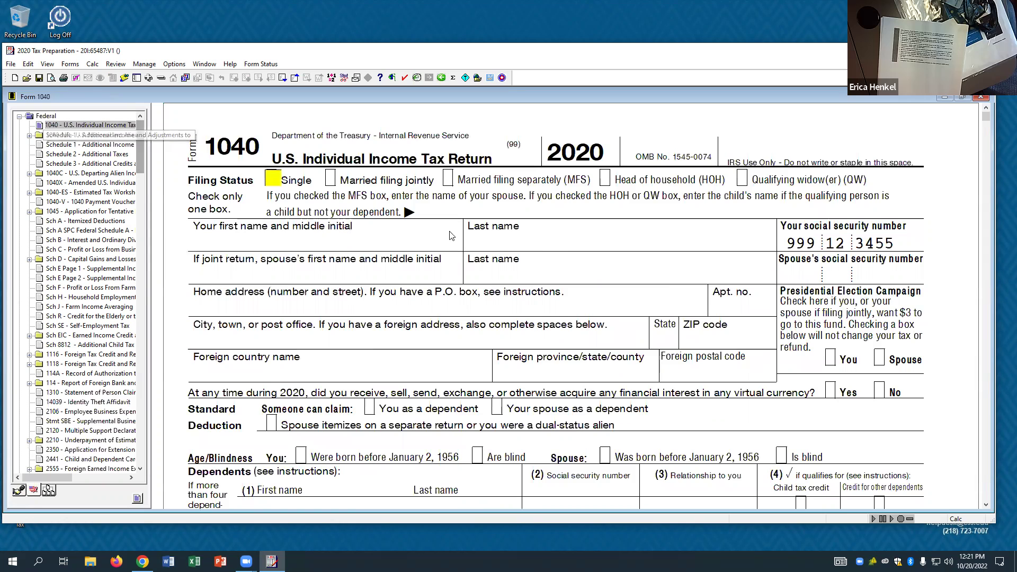
{"action": "scroll", "coordinate": [245, 209], "scroll_direction": "down", "scroll_amount": 1}
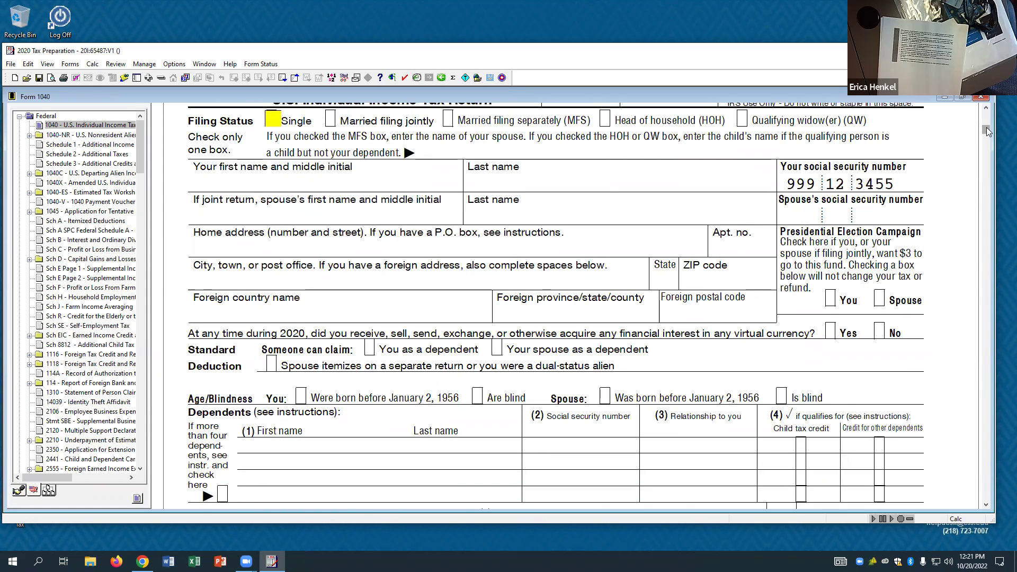
{"action": "scroll", "coordinate": [988, 142], "scroll_direction": "down", "scroll_amount": 1}
{"action": "scroll", "coordinate": [988, 166], "scroll_direction": "down", "scroll_amount": 4}
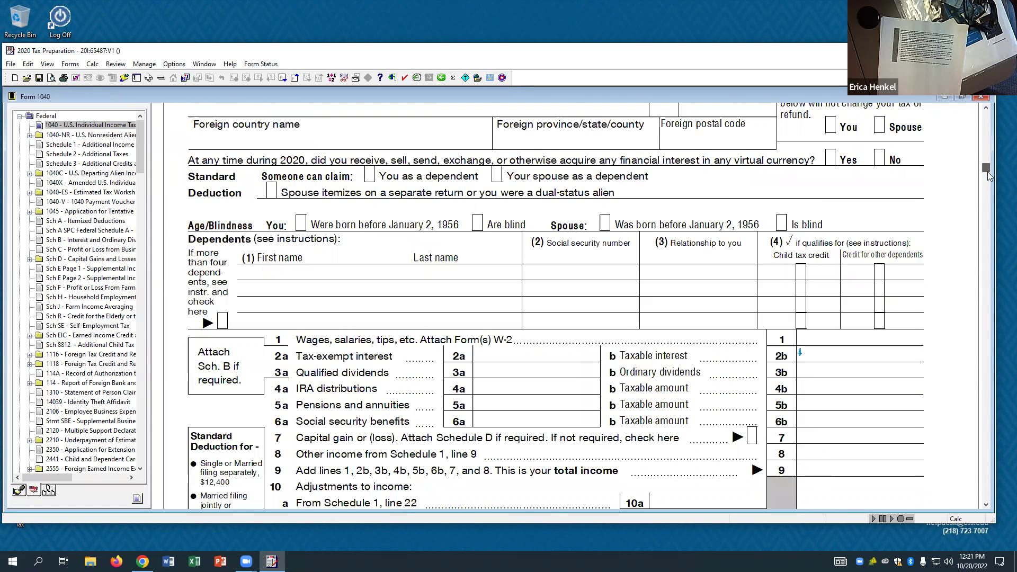
{"action": "scroll", "coordinate": [988, 172], "scroll_direction": "down", "scroll_amount": 1}
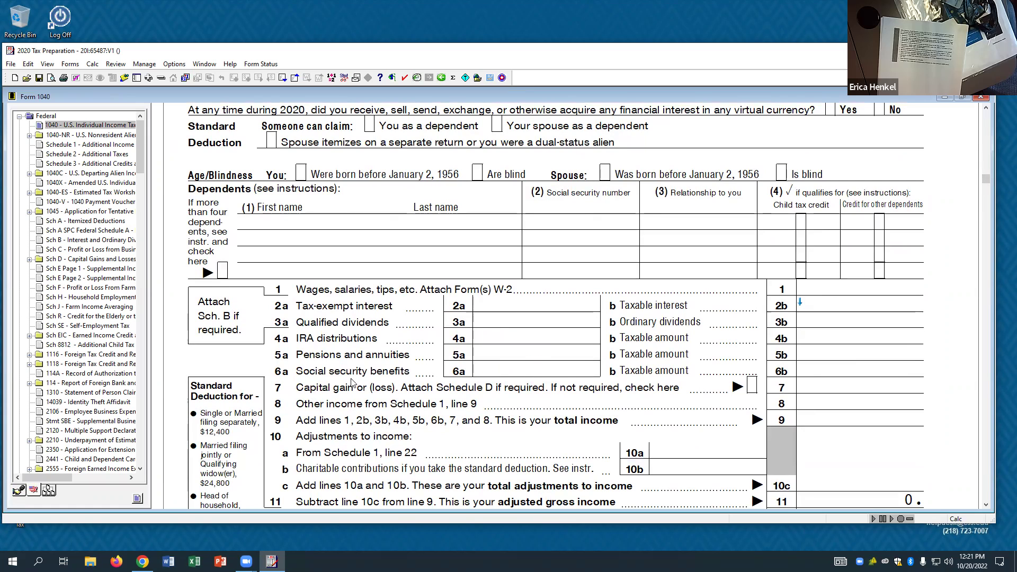
{"action": "left_click", "coordinate": [525, 364]}
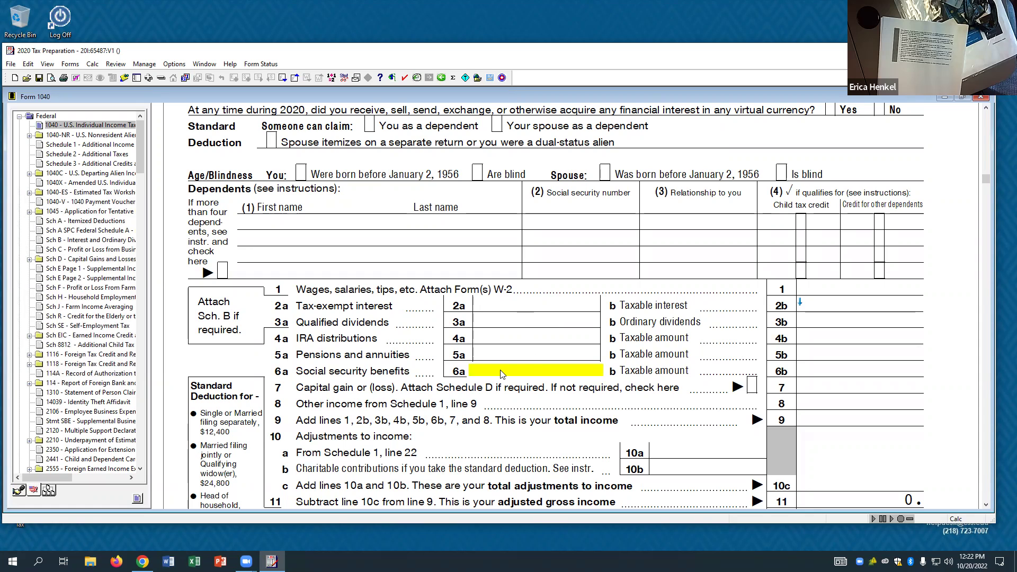
Open the SSA-1099 benefit statement from line 6a and set its TSJ field to T
{"action": "right_click", "coordinate": [502, 370]}
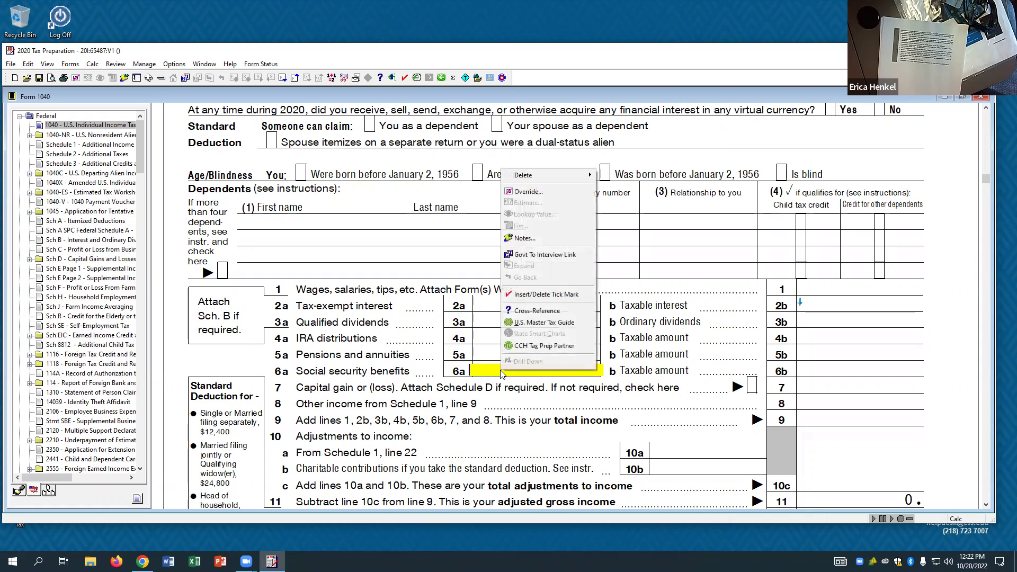
{"action": "left_click", "coordinate": [532, 257]}
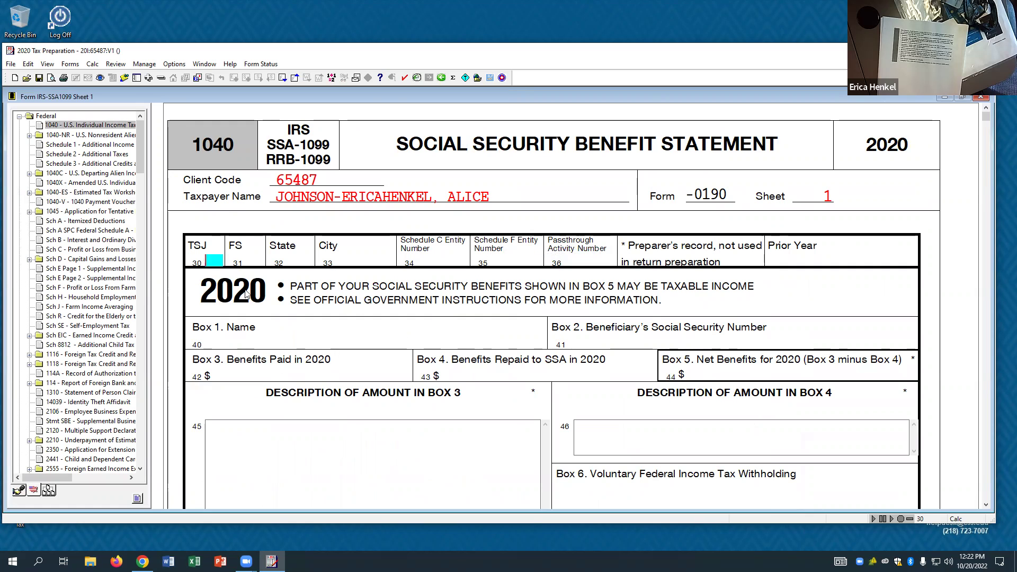
{"action": "left_click", "coordinate": [19, 491]}
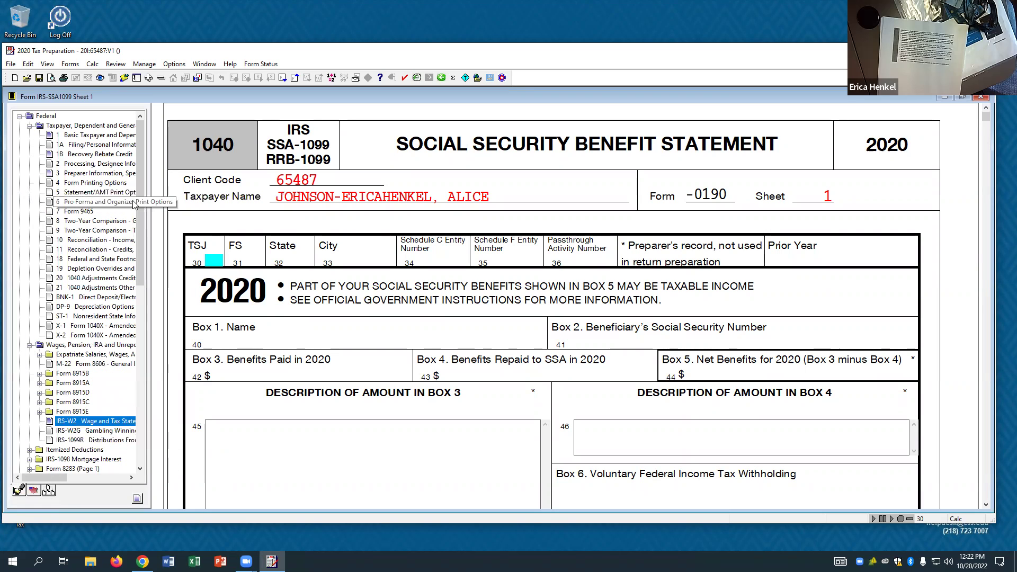
{"action": "left_click_drag", "start_coordinate": [141, 221], "coordinate": [151, 326]}
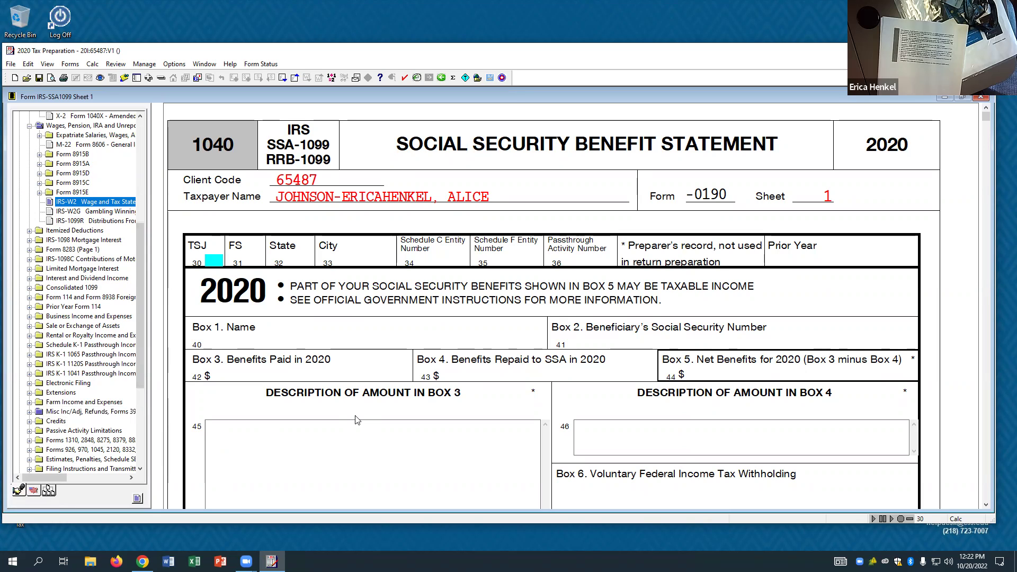
{"action": "left_click", "coordinate": [214, 261]}
{"action": "type", "text": "T"}
{"action": "scroll", "coordinate": [555, 312], "scroll_direction": "down", "scroll_amount": 4}
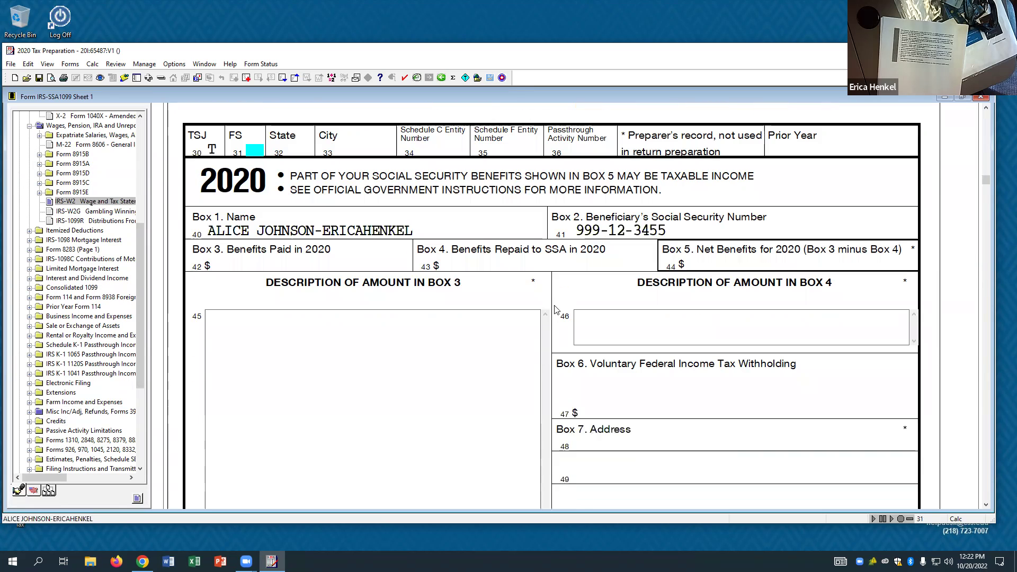
Enter 5000 in Box 3 benefits paid, Box 4 repaid and Box 5 net benefits
{"action": "left_click", "coordinate": [266, 264]}
{"action": "type", "text": "5000"}
{"action": "key", "text": "Tab"}
{"action": "type", "text": "5000"}
{"action": "key", "text": "Tab"}
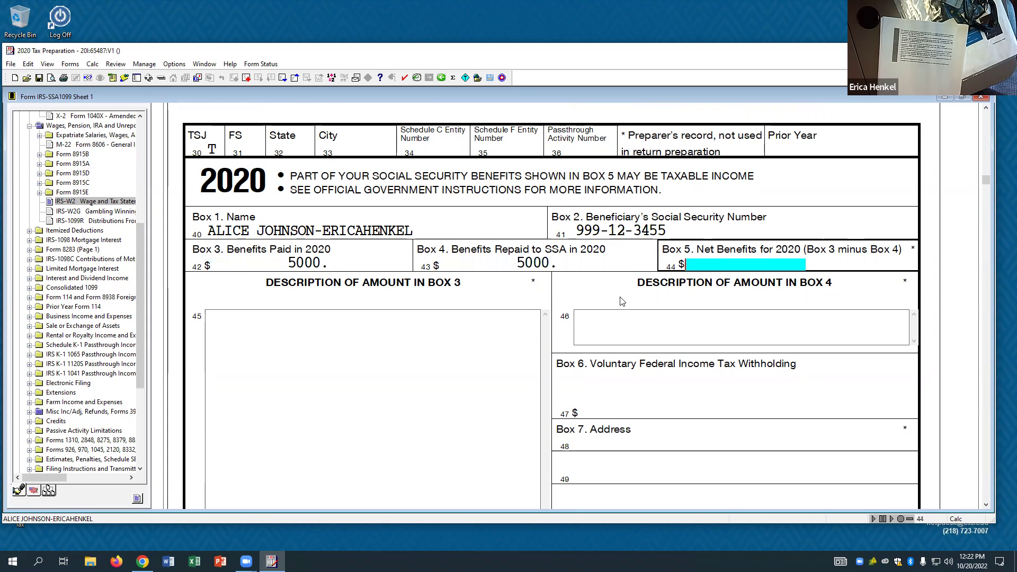
{"action": "scroll", "coordinate": [648, 281], "scroll_direction": "down", "scroll_amount": 1}
{"action": "type", "text": "5"}
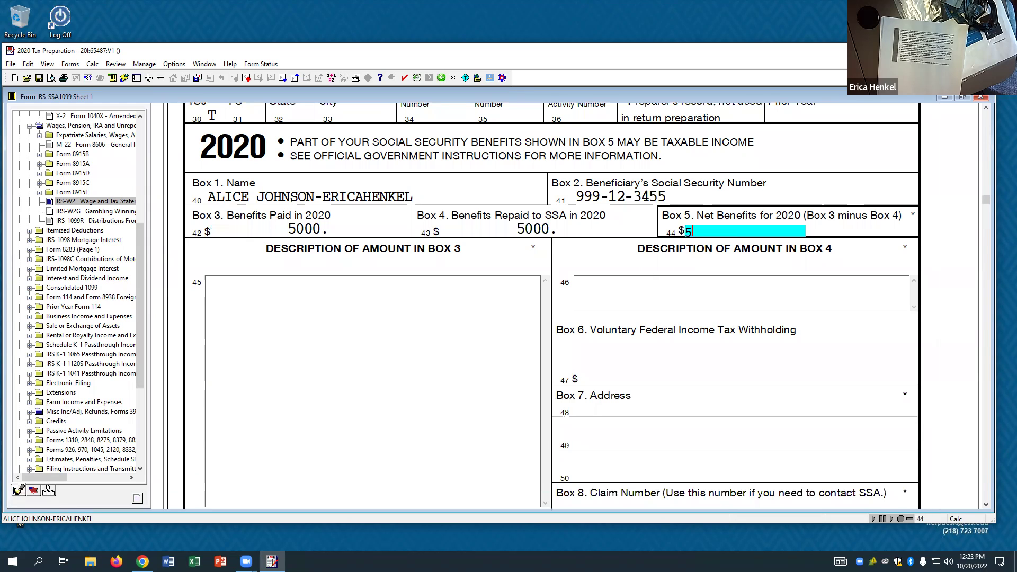
{"action": "type", "text": "000"}
{"action": "key", "text": "Tab"}
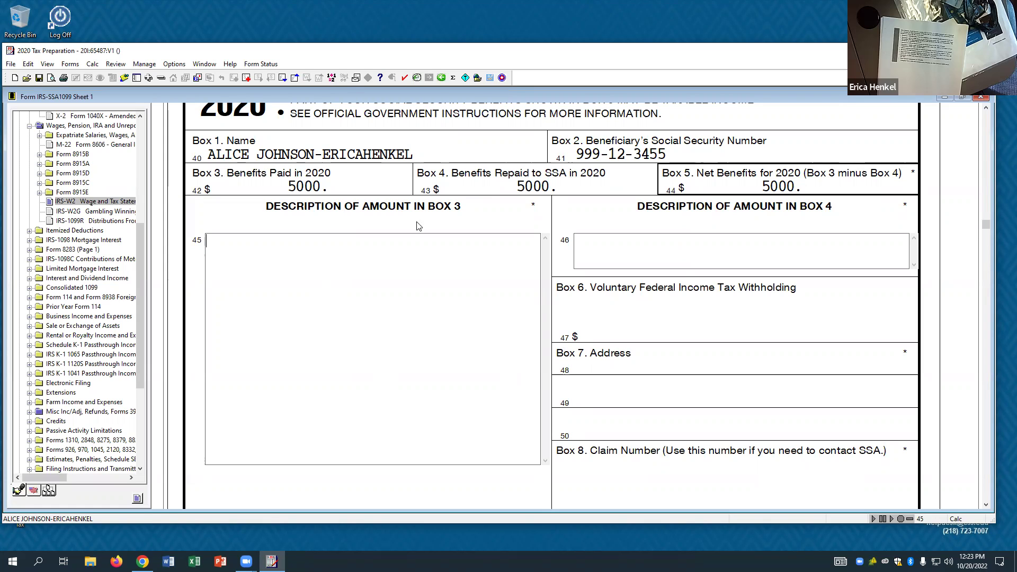
Run Calc Return, then open 1040 - U.S. Individual Income Tax Return from the forms list
{"action": "left_click", "coordinate": [331, 78]}
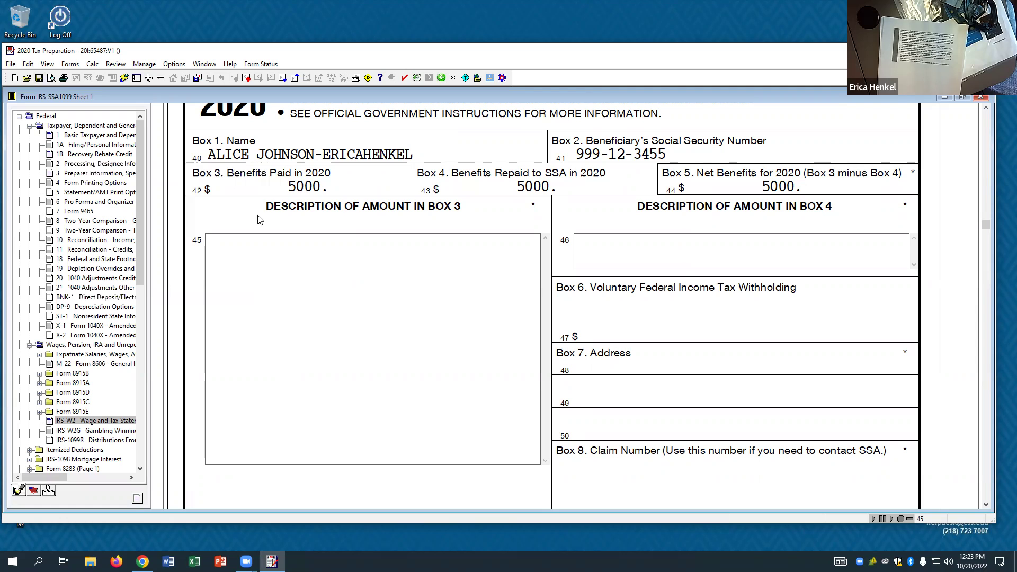
{"action": "left_click", "coordinate": [49, 491]}
{"action": "left_click", "coordinate": [58, 126]}
Scroll to Form 1040's income lines and inspect the line 6a social security amount
{"action": "scroll", "coordinate": [701, 237], "scroll_direction": "down", "scroll_amount": 6}
{"action": "scroll", "coordinate": [715, 245], "scroll_direction": "down", "scroll_amount": 1}
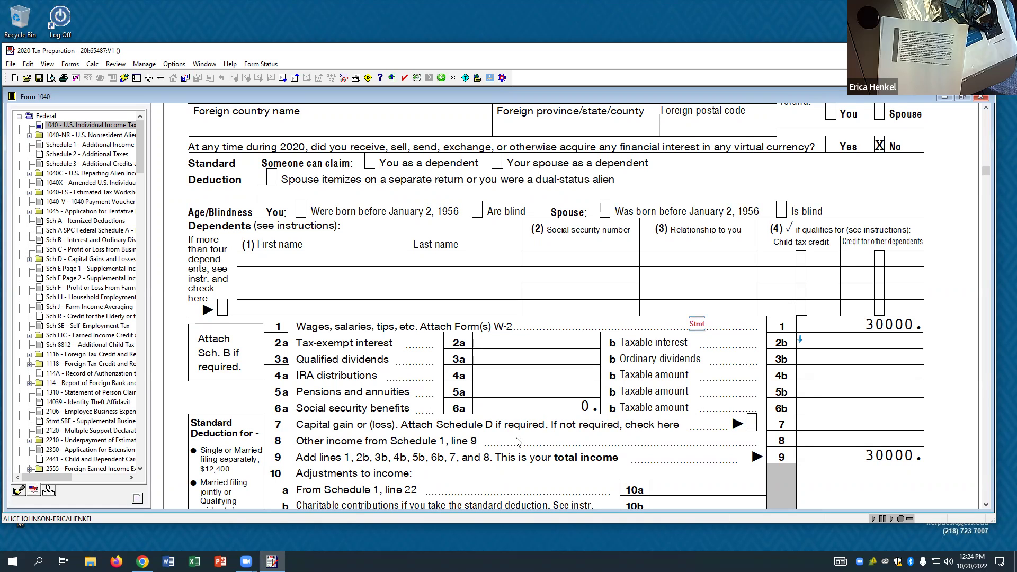
{"action": "left_click", "coordinate": [588, 409]}
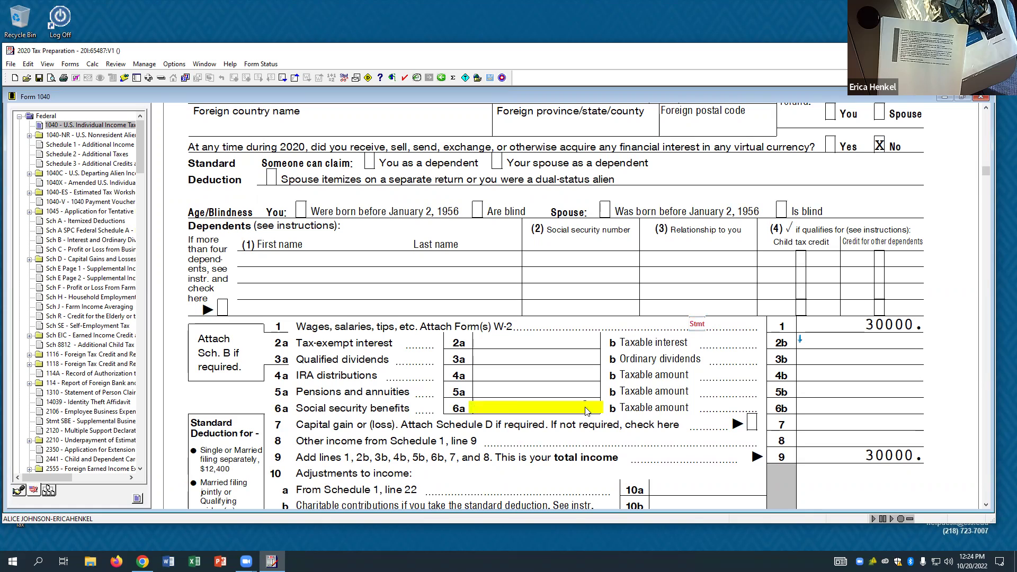
{"action": "right_click", "coordinate": [515, 407]}
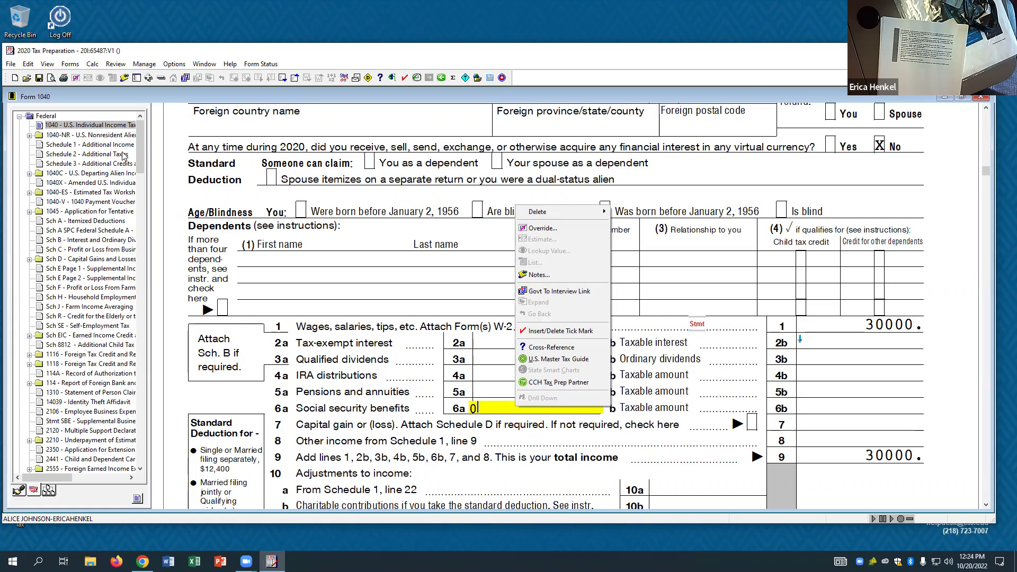
Expand the Return Summary, check line 3a qualified dividends, and return to the input worksheets
{"action": "left_click_drag", "start_coordinate": [142, 138], "coordinate": [144, 432]}
{"action": "left_click", "coordinate": [30, 345]}
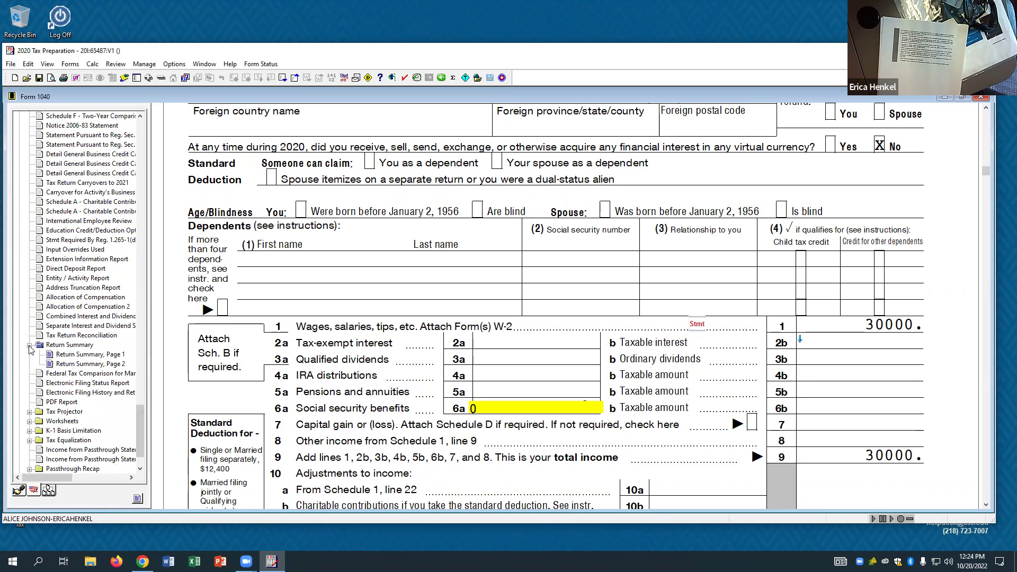
{"action": "left_click_drag", "start_coordinate": [141, 417], "coordinate": [139, 127]}
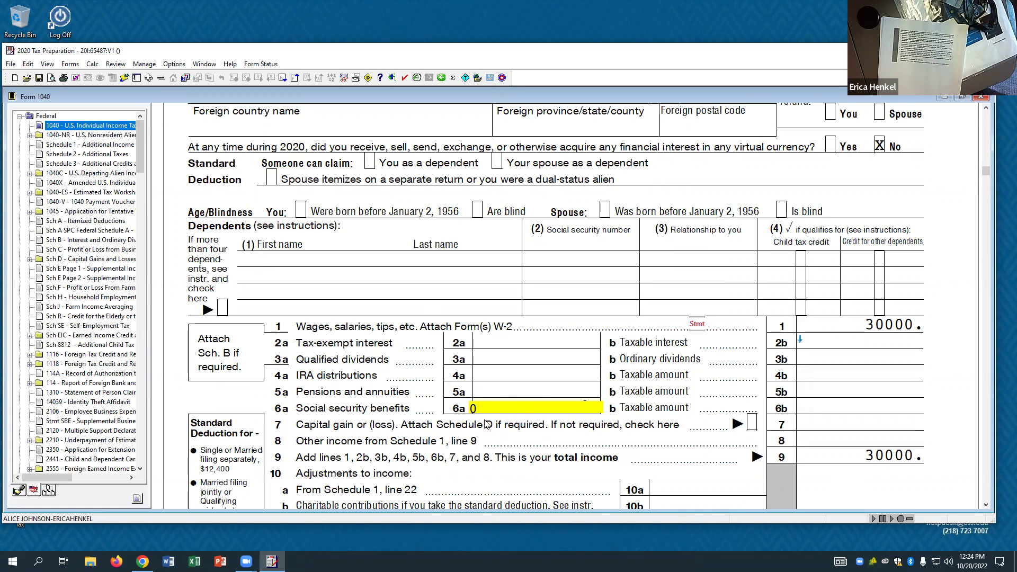
{"action": "left_click", "coordinate": [594, 364]}
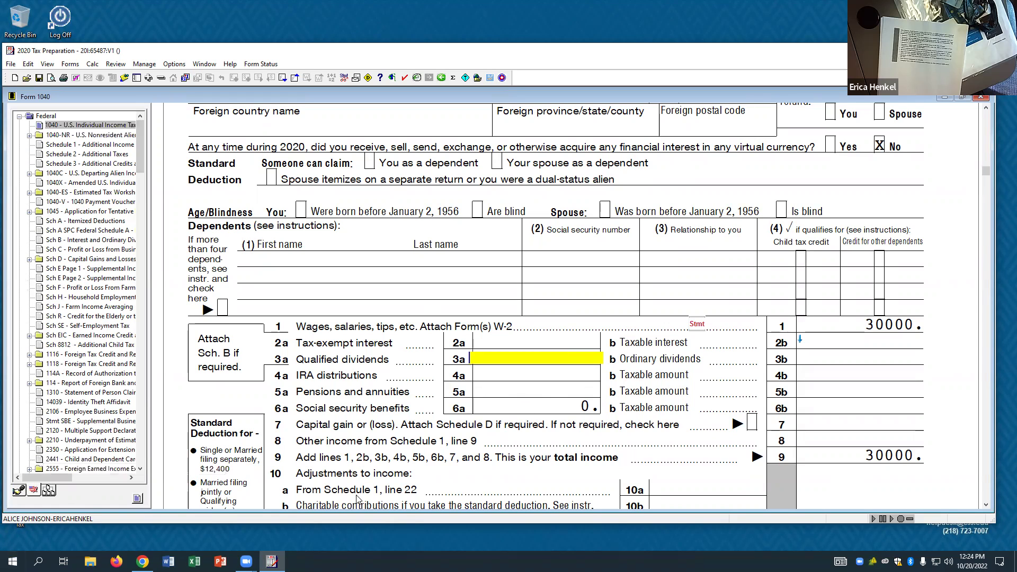
{"action": "left_click", "coordinate": [18, 491]}
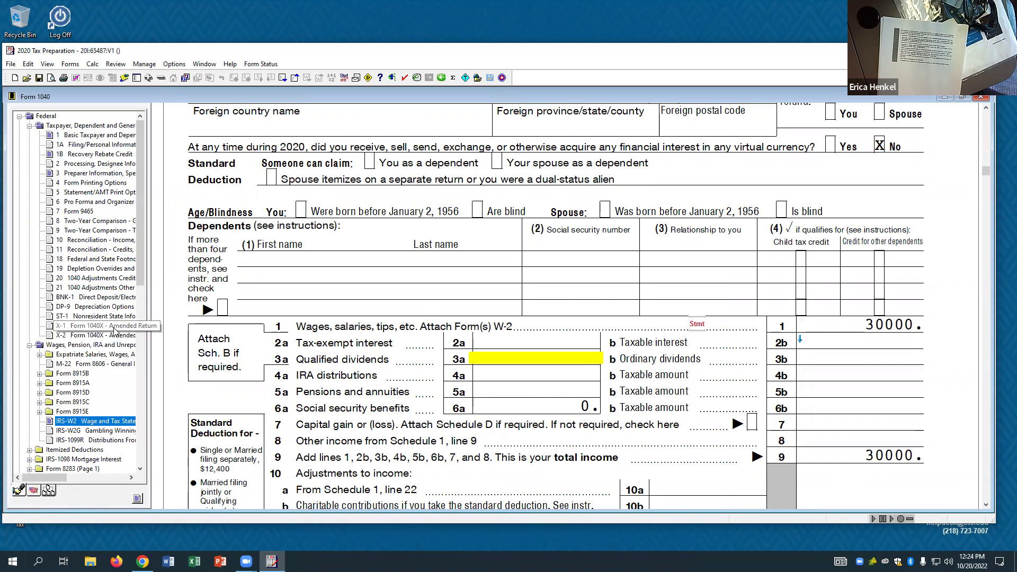
Scroll the input tree and expand the Misc Inc/Adj, Refunds node
{"action": "left_click_drag", "start_coordinate": [139, 217], "coordinate": [146, 362]}
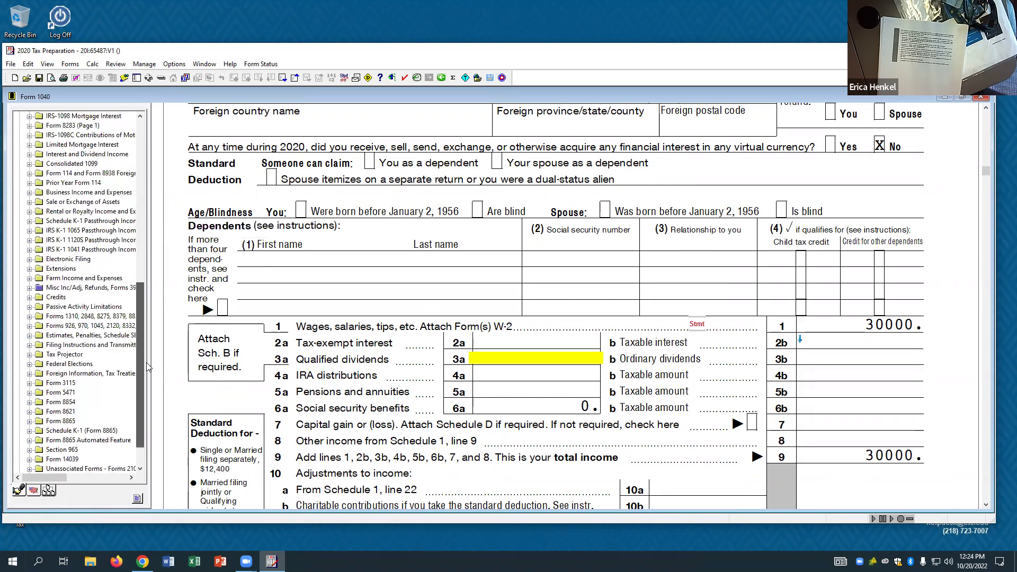
{"action": "left_click", "coordinate": [29, 288]}
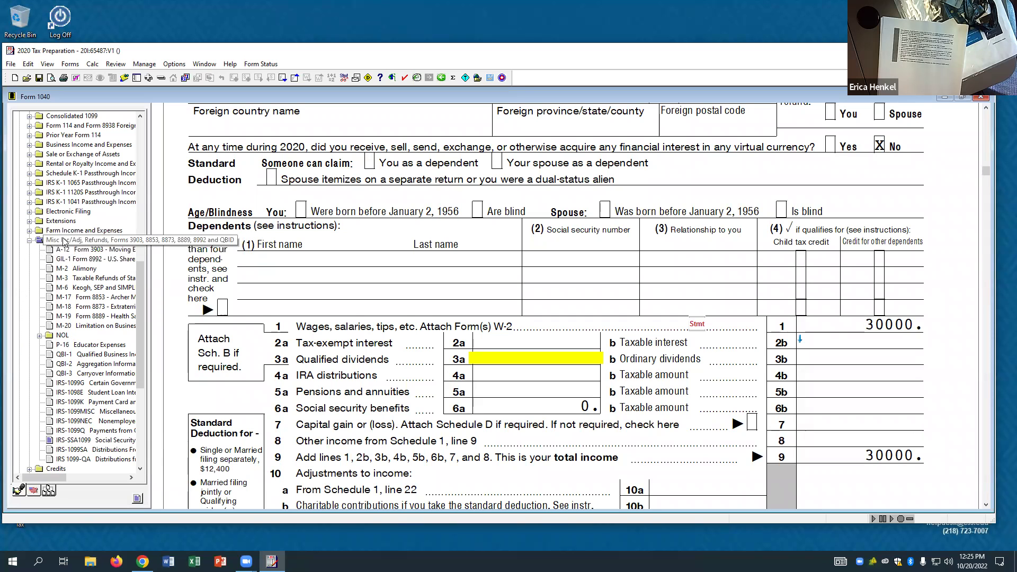
Delete IRS-SSA1099 sheet 1, the Social Security Benefit Statement, and confirm the deletion
{"action": "double_click", "coordinate": [79, 441]}
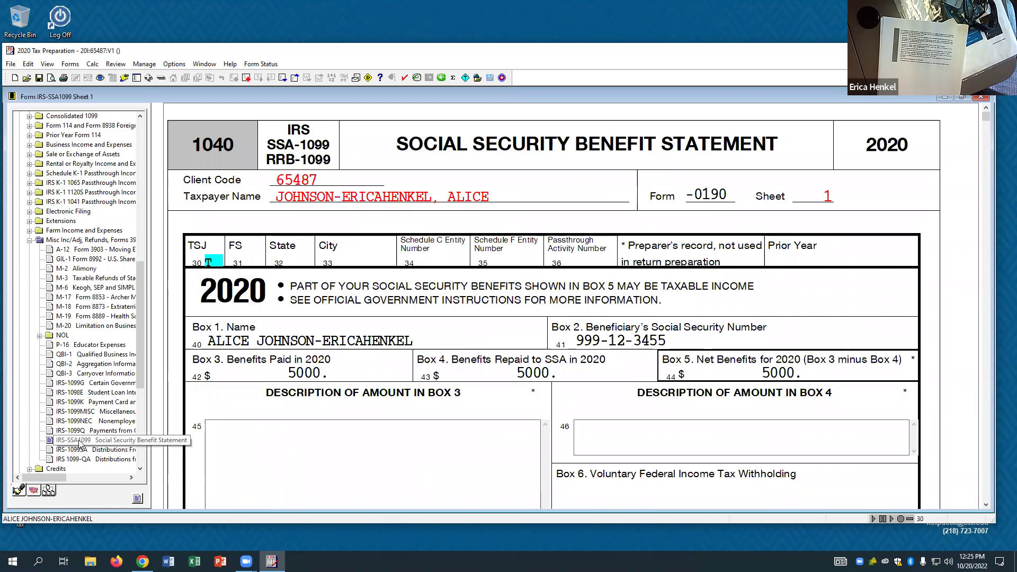
{"action": "right_click", "coordinate": [428, 226]}
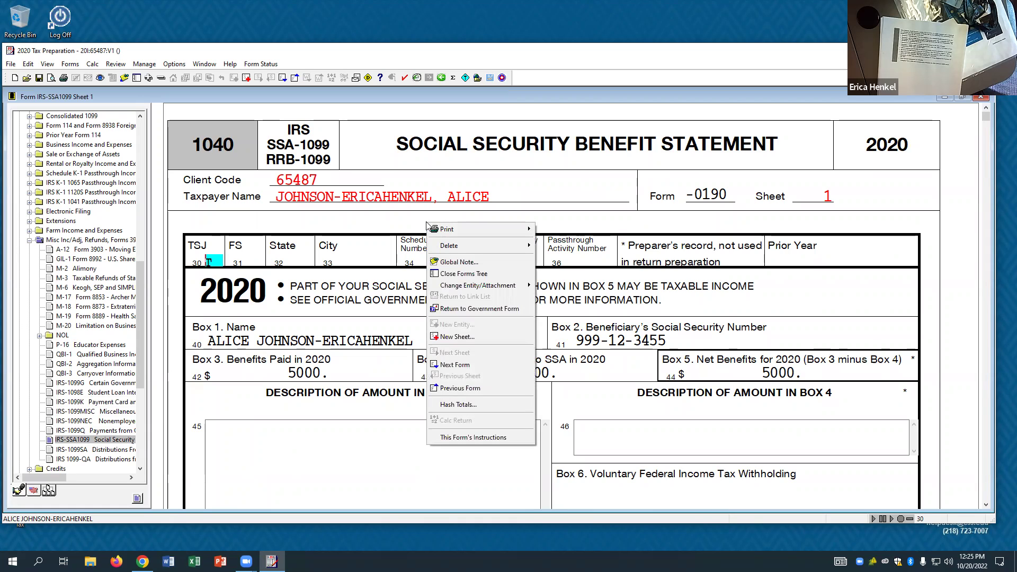
{"action": "mouse_move", "coordinate": [449, 251]}
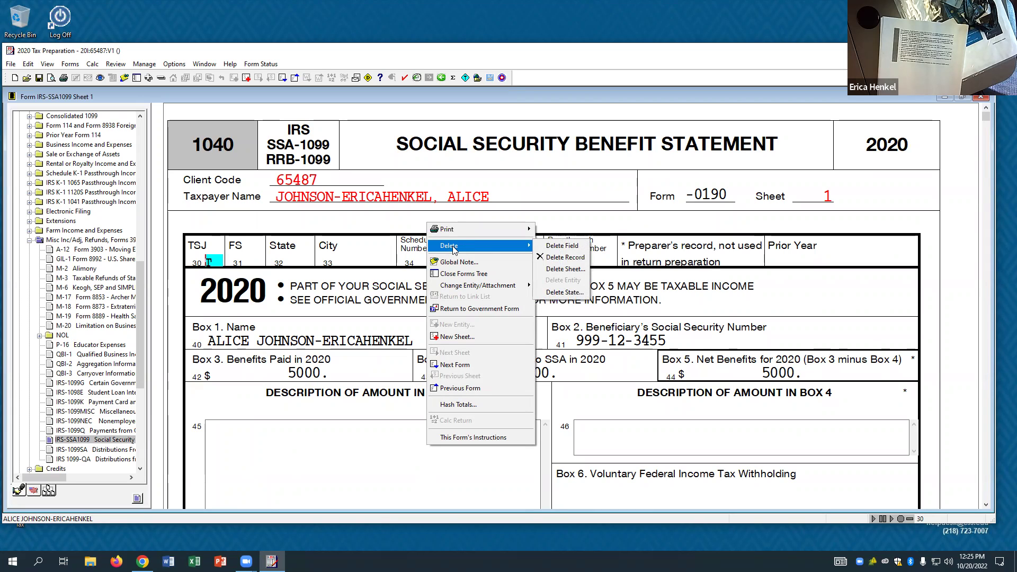
{"action": "left_click", "coordinate": [563, 270]}
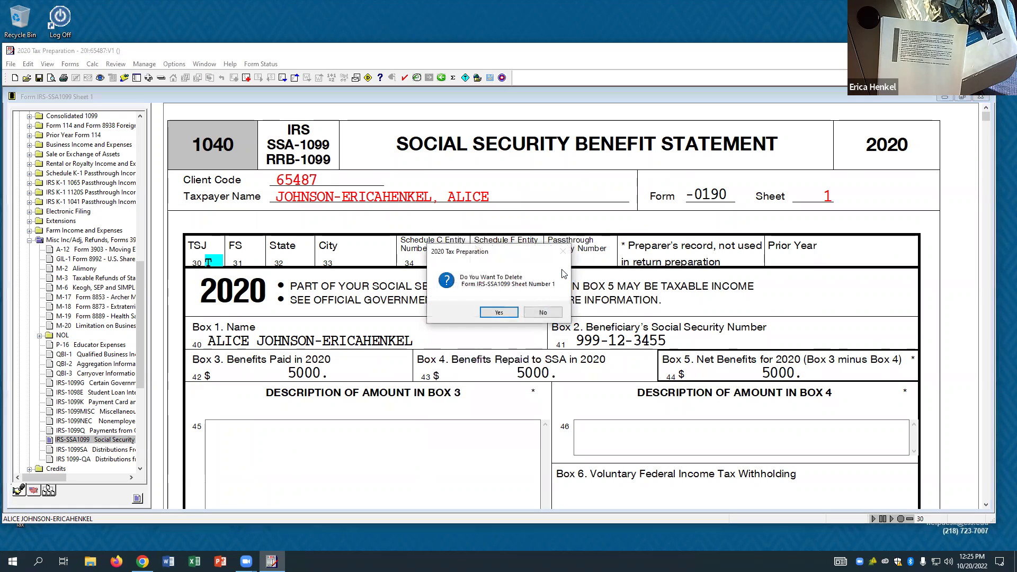
{"action": "left_click", "coordinate": [500, 313]}
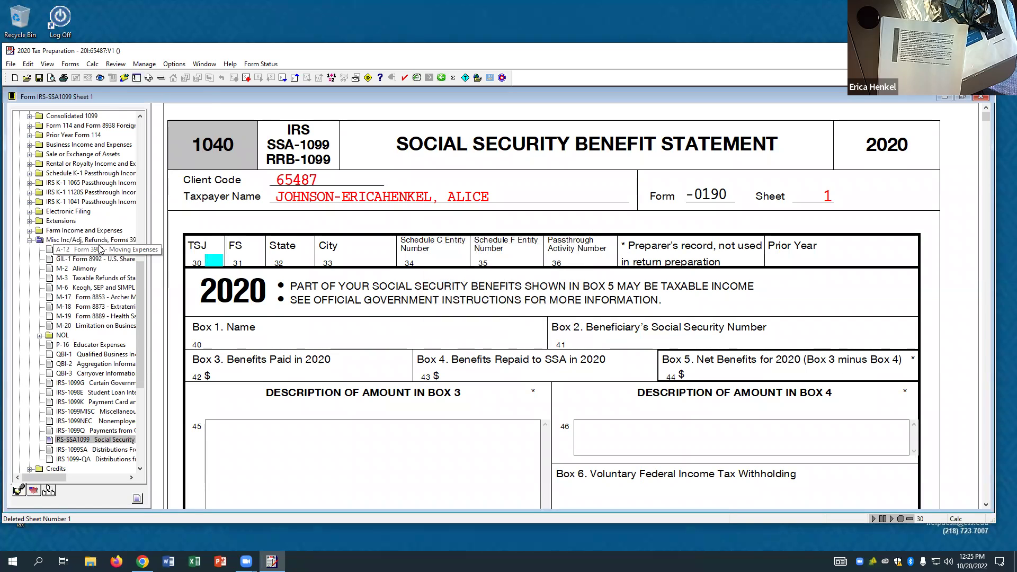
Open worksheet 3 Preparer Information, recalculate the return, and switch to the forms view
{"action": "left_click_drag", "start_coordinate": [140, 271], "coordinate": [140, 127]}
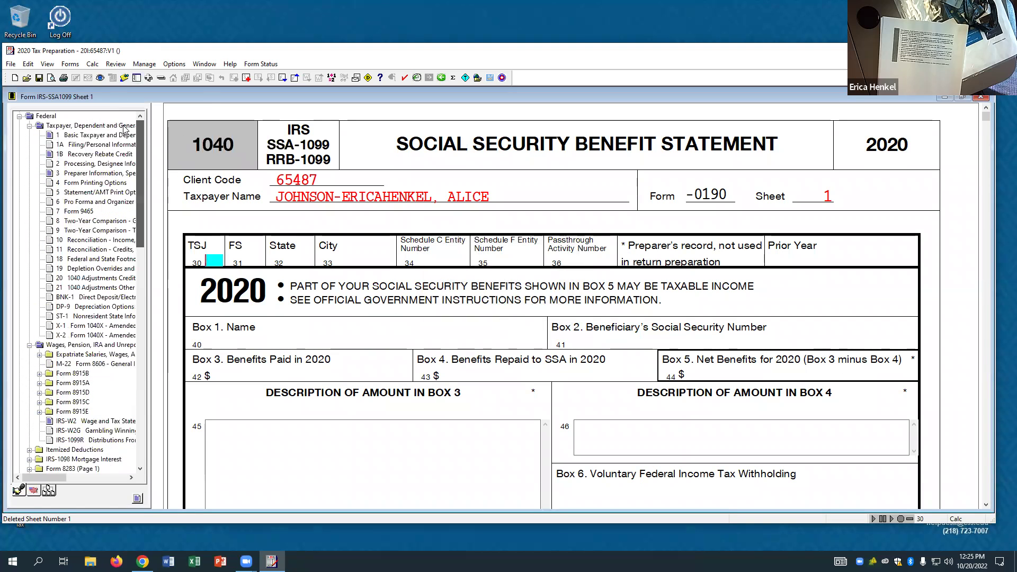
{"action": "left_click", "coordinate": [67, 175]}
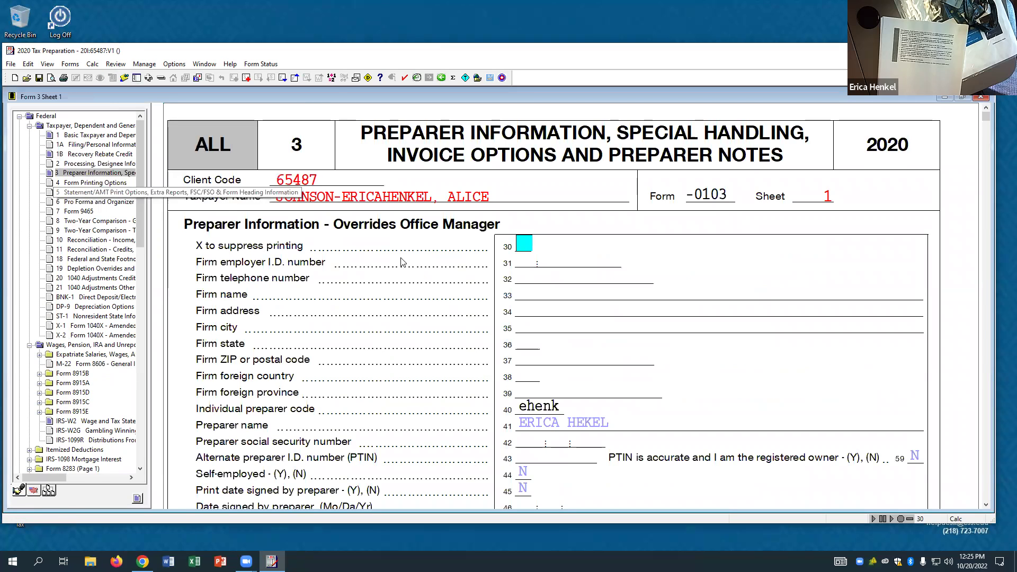
{"action": "left_click", "coordinate": [332, 78]}
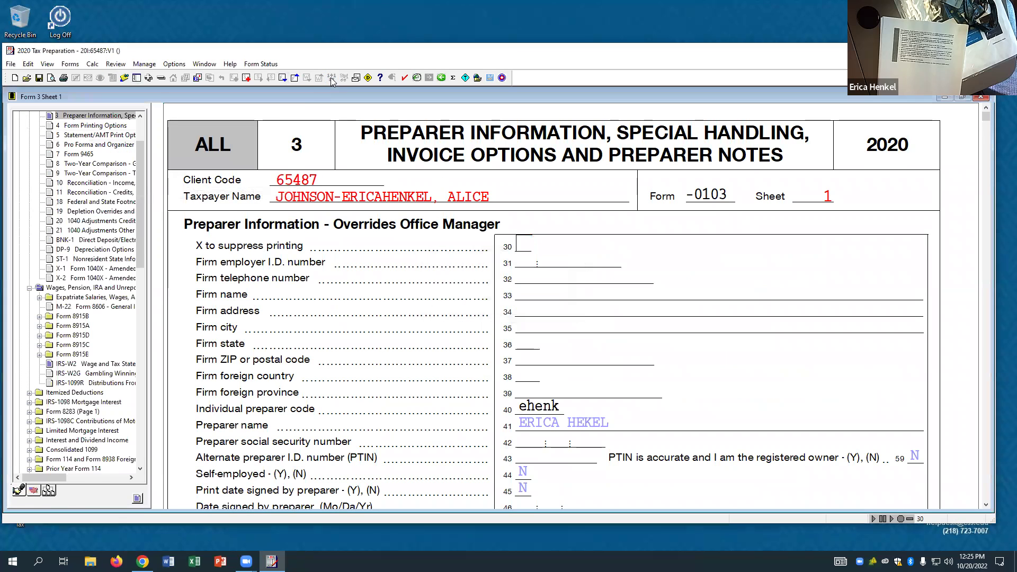
{"action": "left_click_drag", "start_coordinate": [140, 185], "coordinate": [138, 286]}
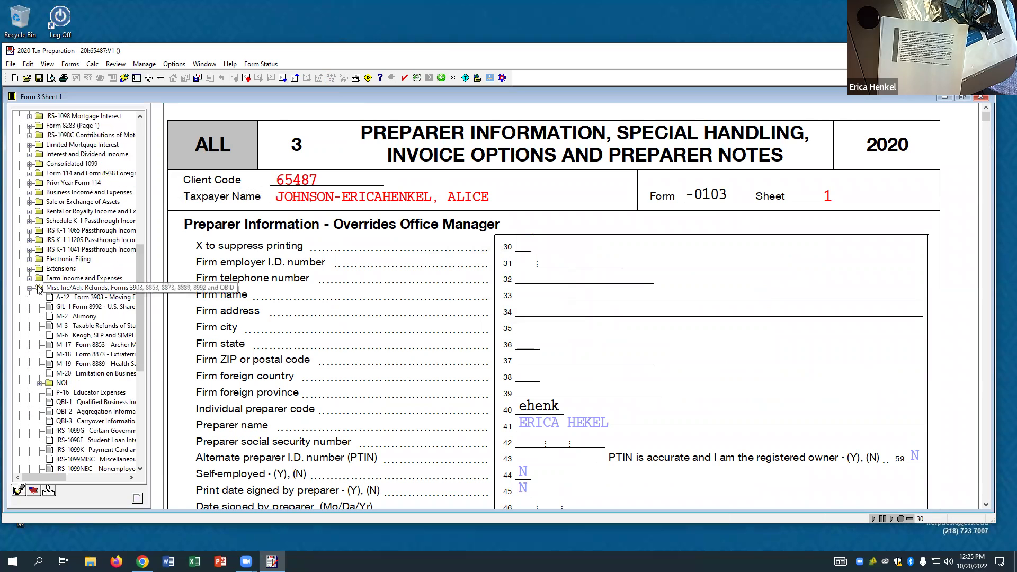
{"action": "scroll", "coordinate": [80, 360], "scroll_direction": "down", "scroll_amount": 4}
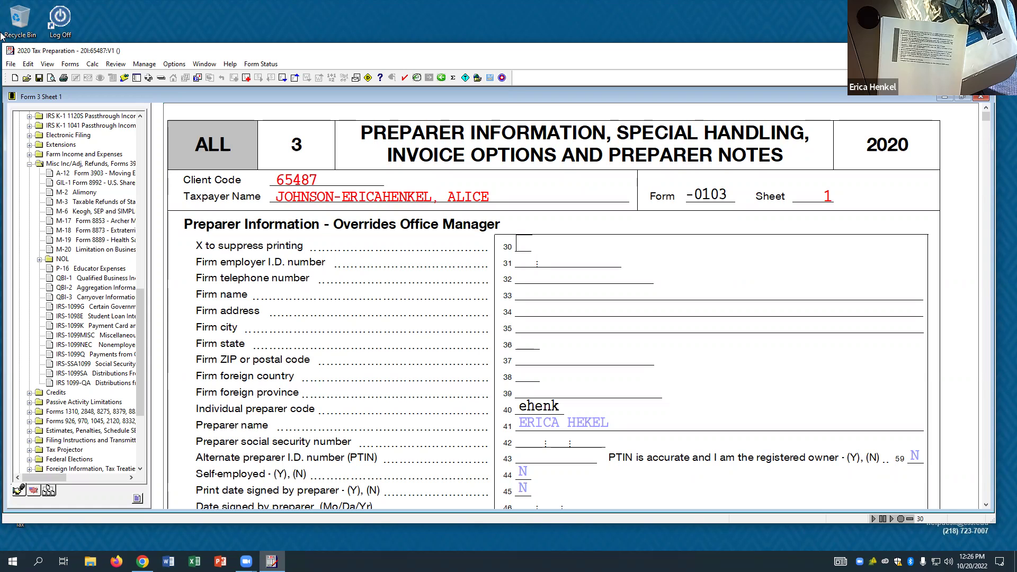
{"action": "left_click", "coordinate": [33, 491]}
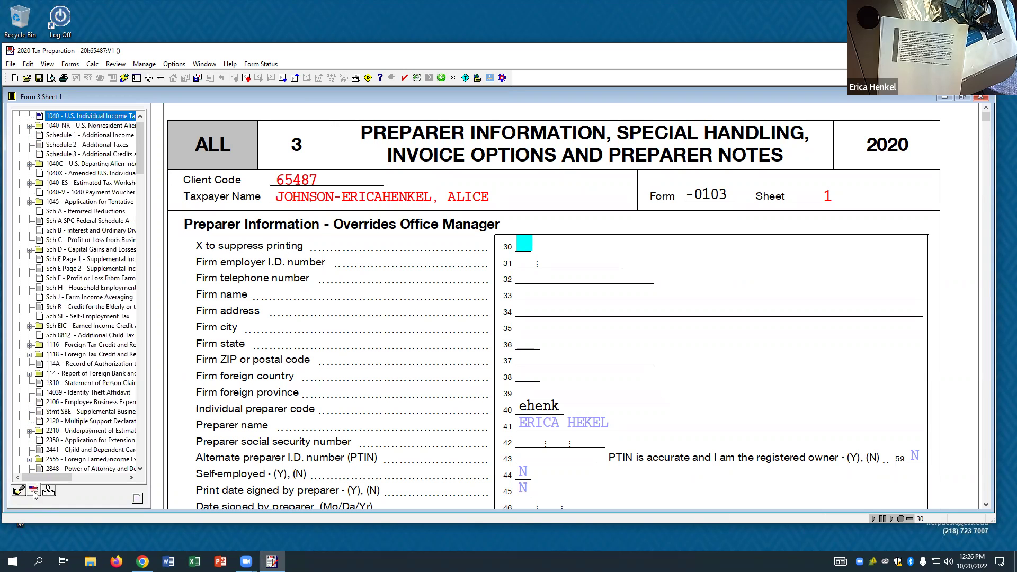
Open Form 1040 and scroll to lines 1–15 to verify 30000 wages and 17600 taxable income
{"action": "double_click", "coordinate": [60, 116]}
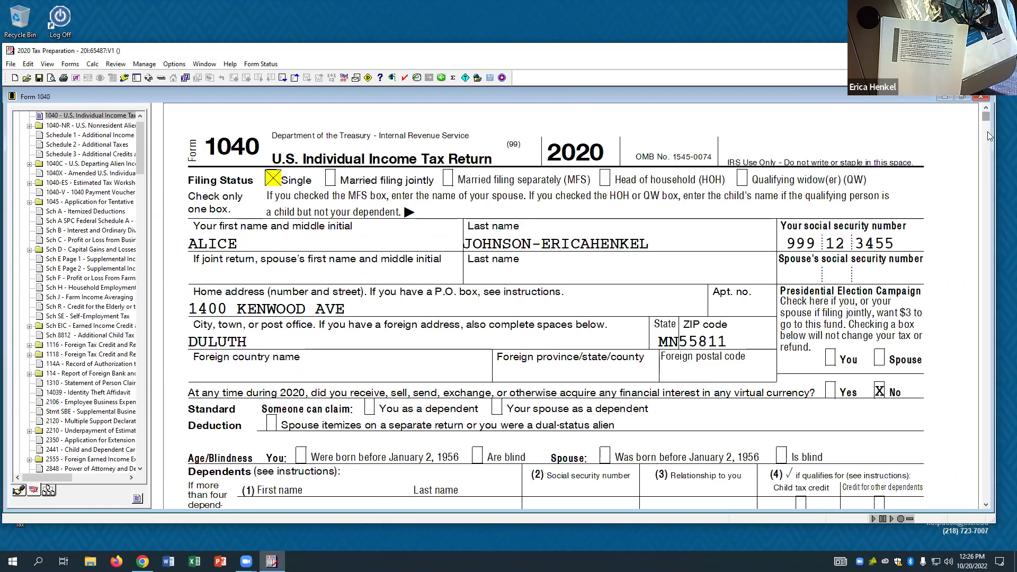
{"action": "scroll", "coordinate": [988, 132], "scroll_direction": "down", "scroll_amount": 10}
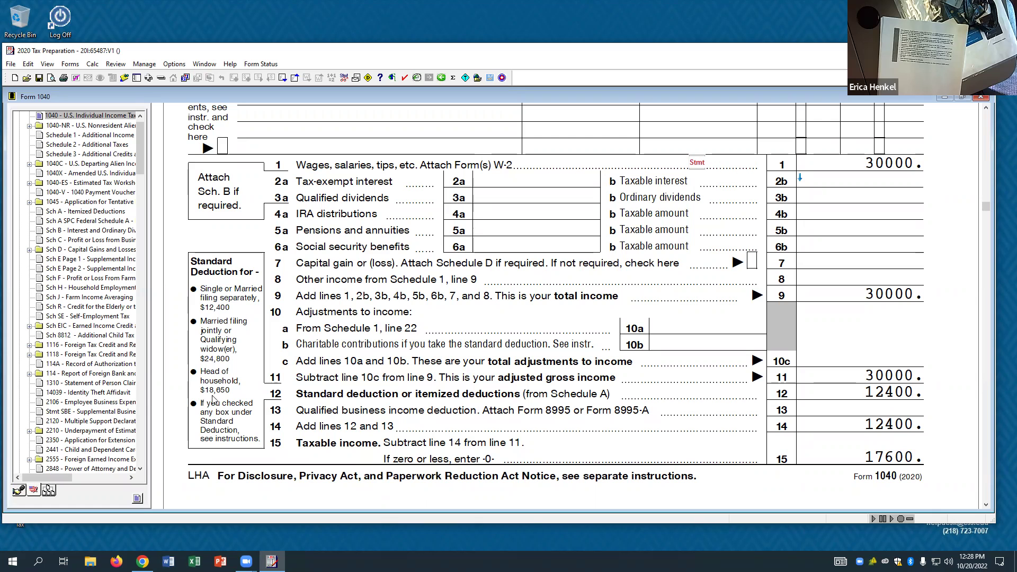
Collapse Wages, Pension, IRA, expand Interest and Dividend Income, and widen the navigation panel
{"action": "left_click", "coordinate": [19, 492]}
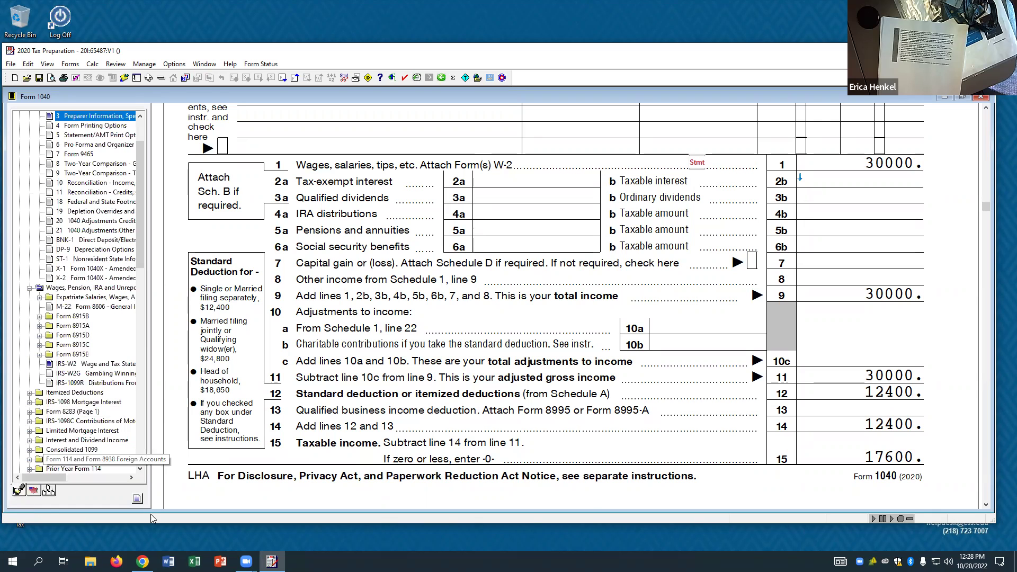
{"action": "left_click", "coordinate": [29, 288]}
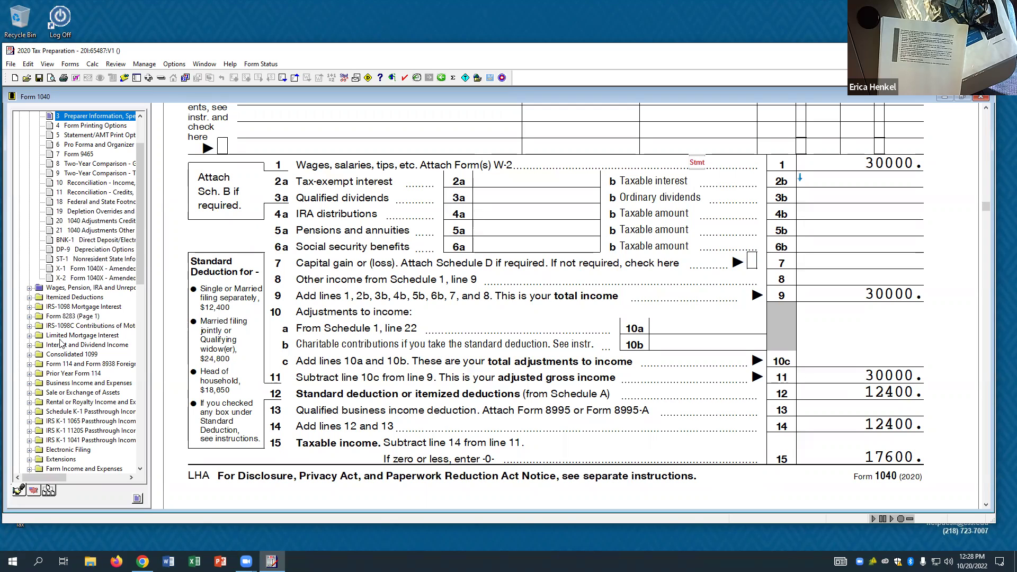
{"action": "left_click", "coordinate": [30, 346]}
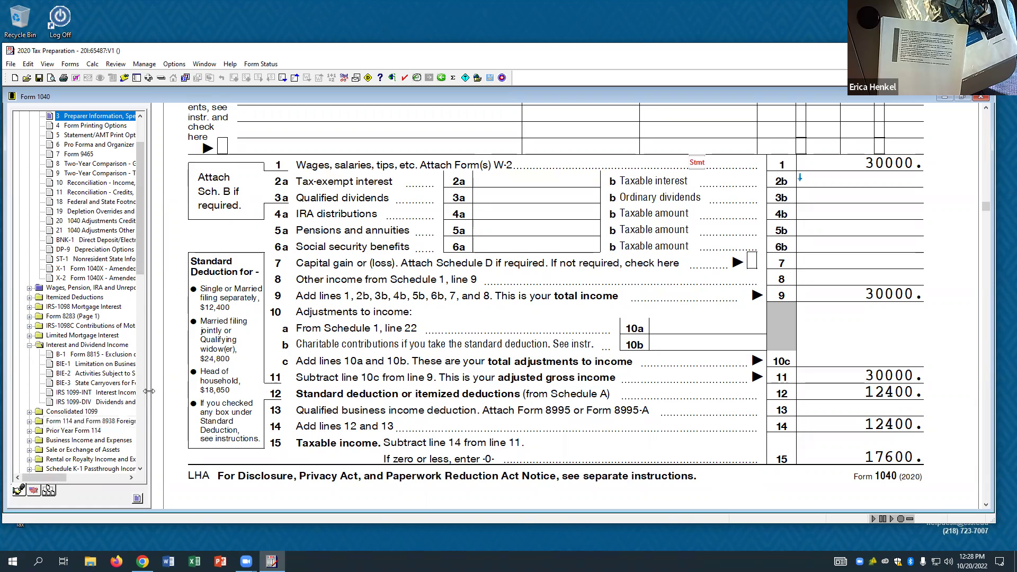
{"action": "left_click_drag", "start_coordinate": [148, 391], "coordinate": [171, 391]}
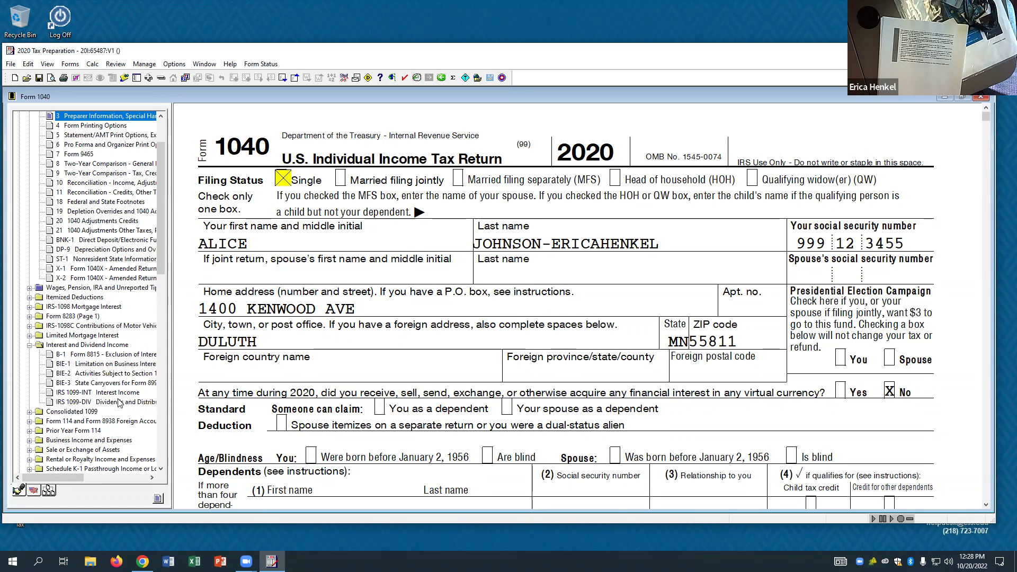
Open the 1099-DIV input and switch to View > Worksheet to show the Worksheets List
{"action": "double_click", "coordinate": [119, 404]}
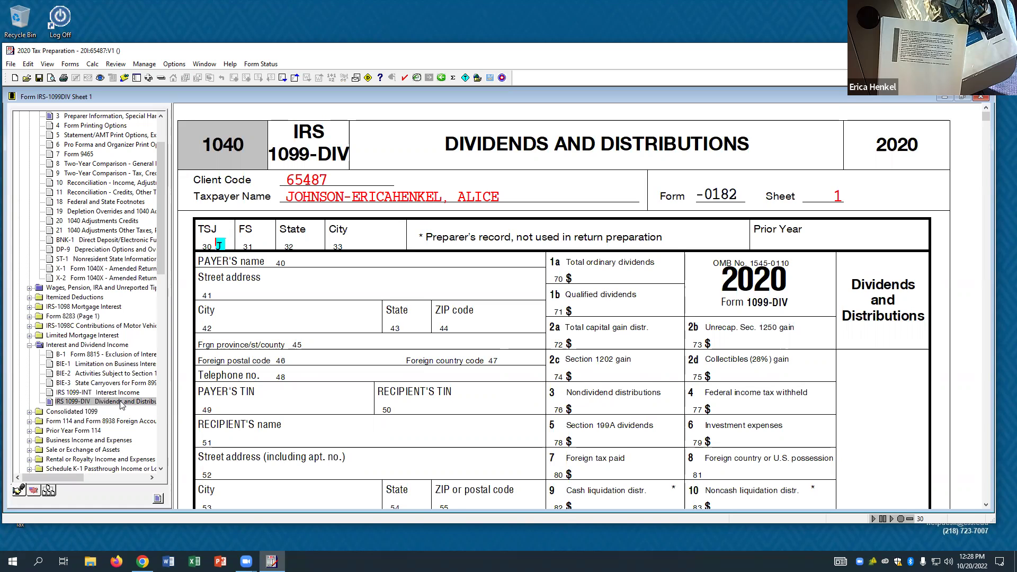
{"action": "left_click", "coordinate": [47, 64]}
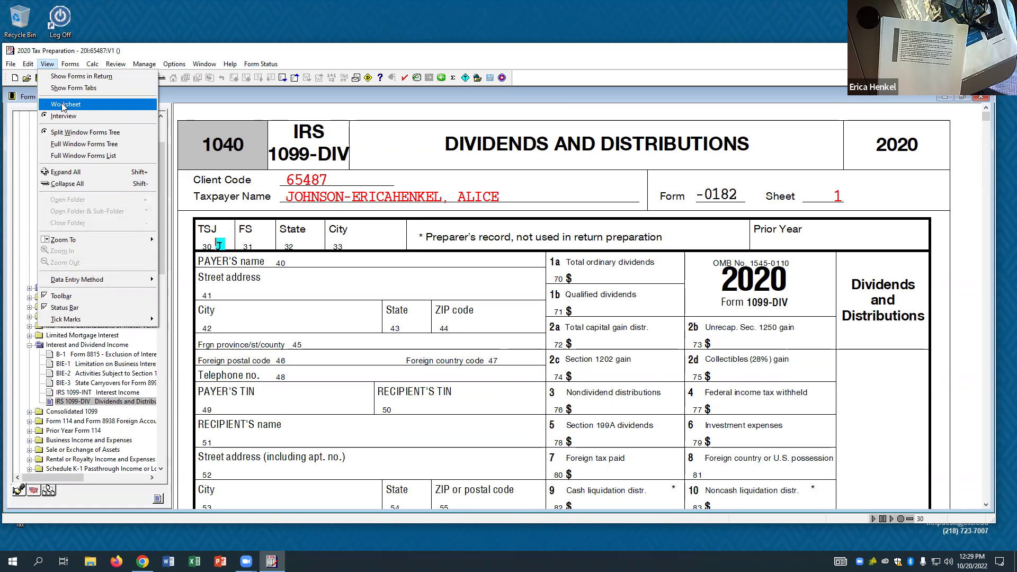
{"action": "left_click", "coordinate": [57, 105]}
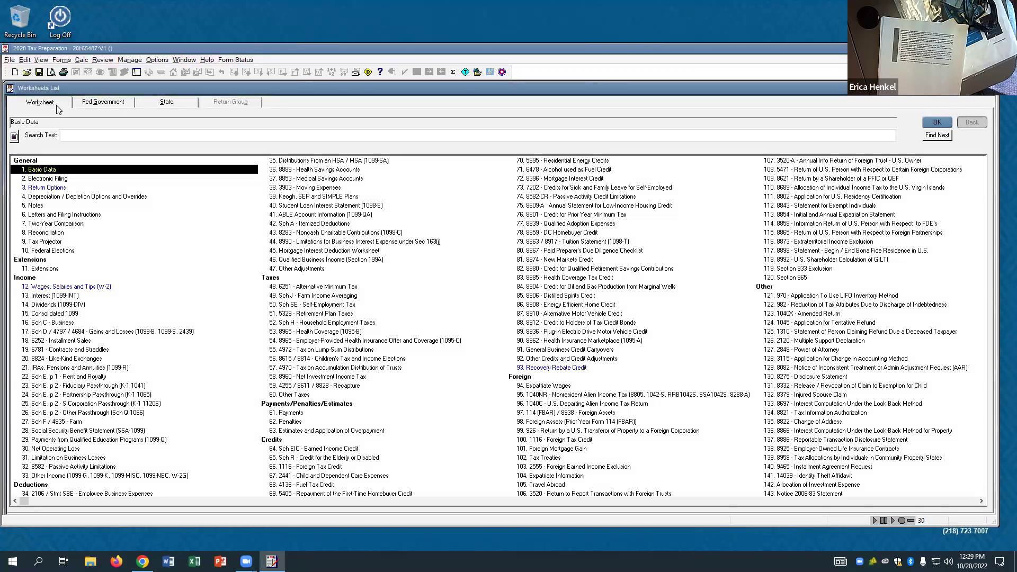
Open the 14. Dividends (1099-DIV) worksheet, then switch back to View > Interview
{"action": "left_click", "coordinate": [47, 306]}
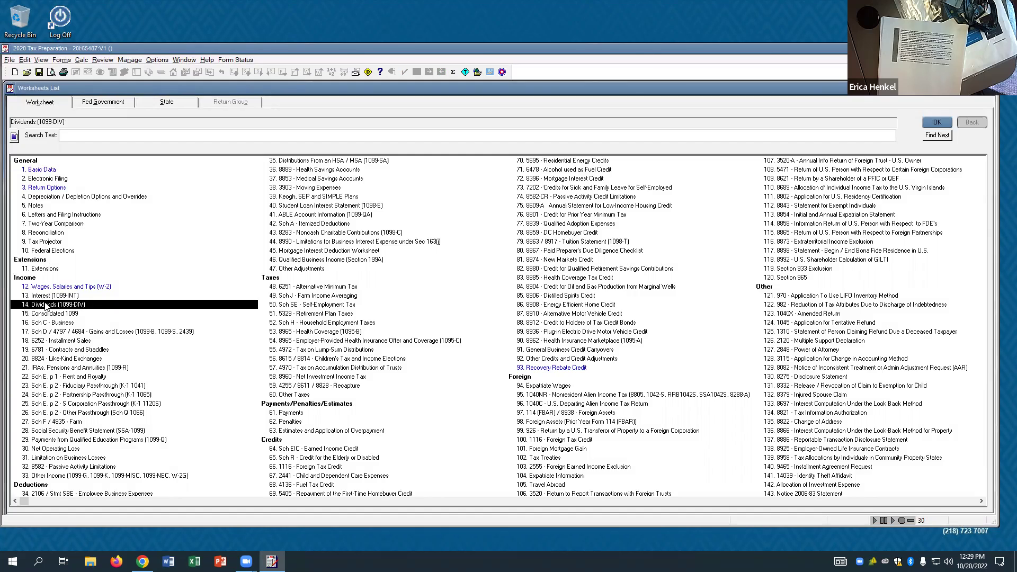
{"action": "double_click", "coordinate": [47, 305]}
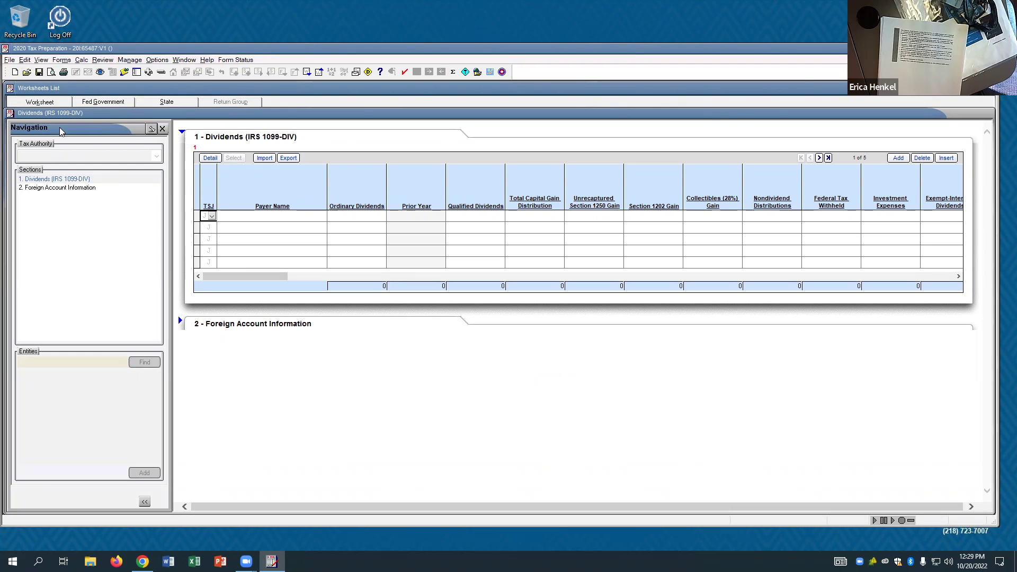
{"action": "left_click", "coordinate": [39, 62]}
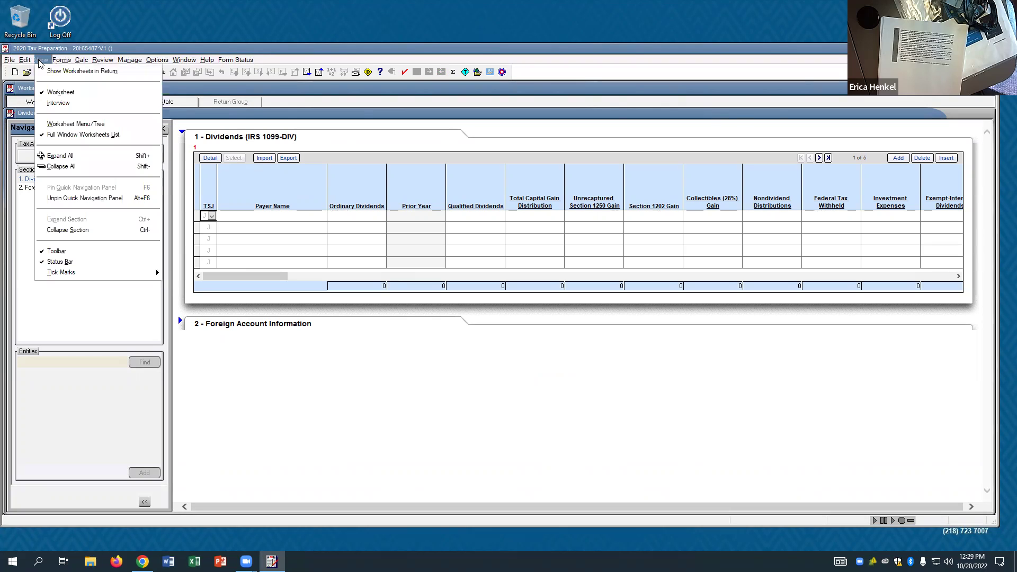
{"action": "left_click", "coordinate": [54, 101]}
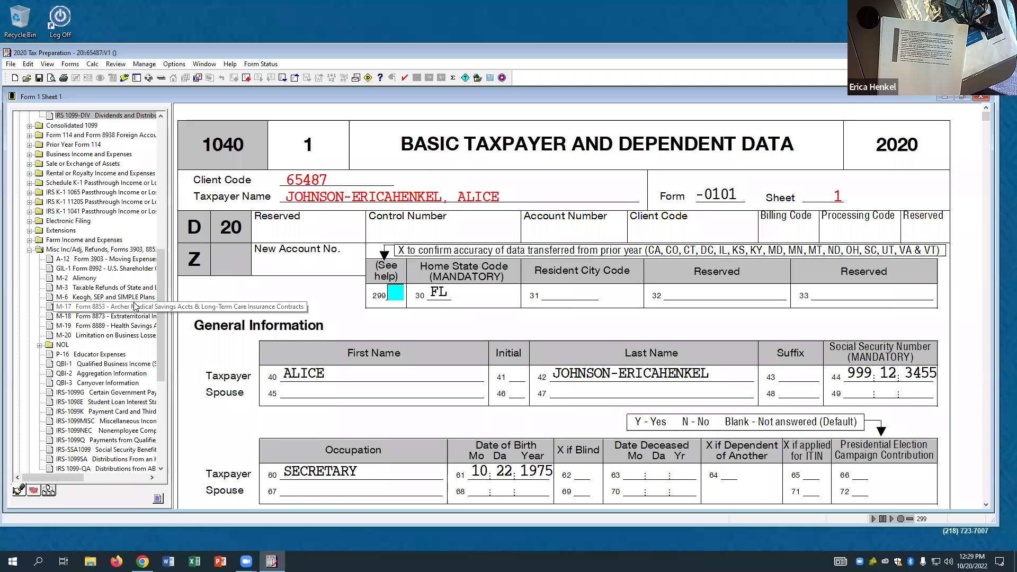
Open a 1099-DIV form and enter ACE CORPORATION as the payer
{"action": "left_click", "coordinate": [30, 250]}
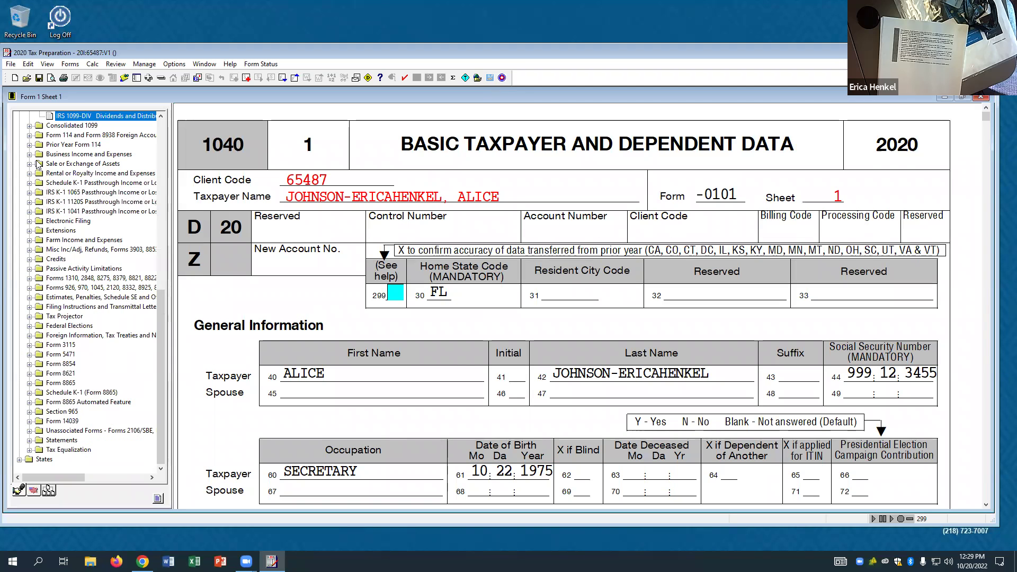
{"action": "scroll", "coordinate": [54, 300], "scroll_direction": "up", "scroll_amount": 8}
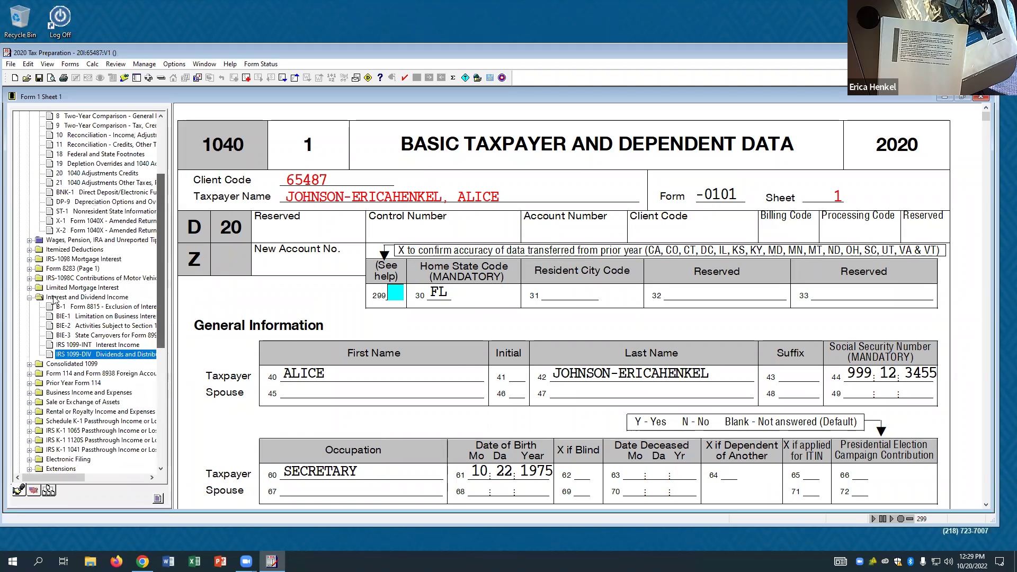
{"action": "double_click", "coordinate": [88, 355]}
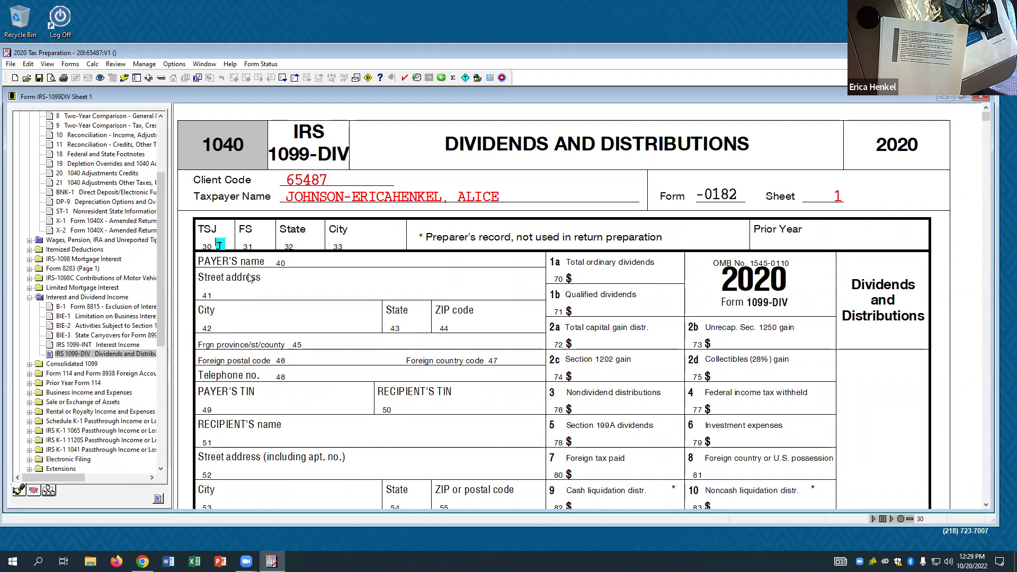
{"action": "left_click", "coordinate": [292, 265]}
{"action": "type", "text": "AC"}
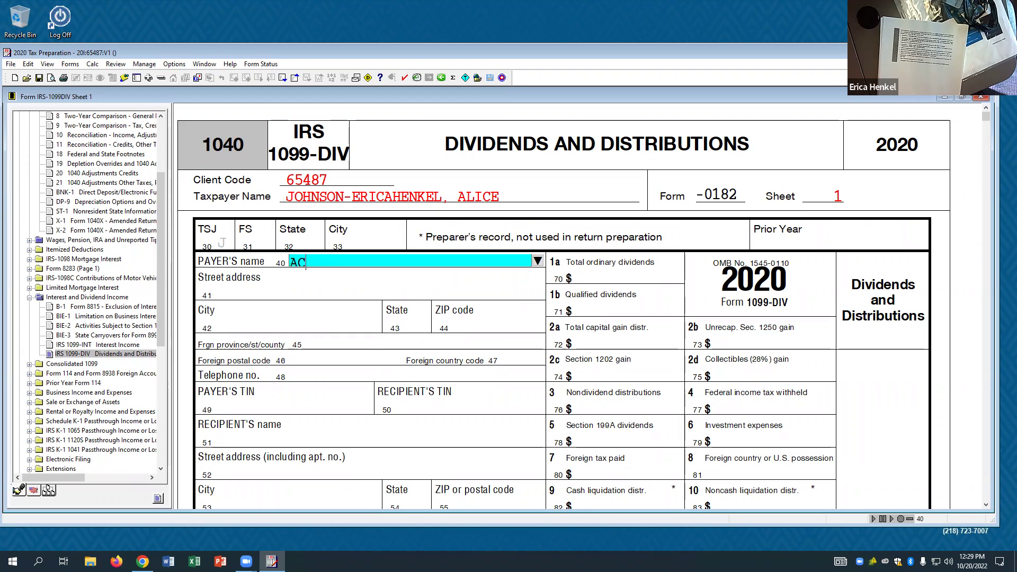
{"action": "type", "text": "E CORPORATION"}
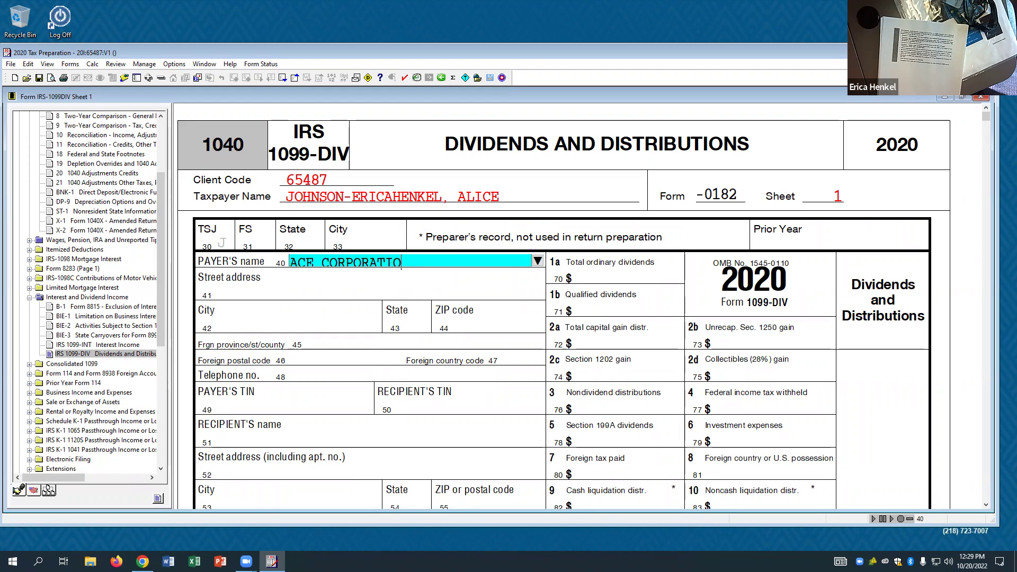
{"action": "key", "text": "Tab"}
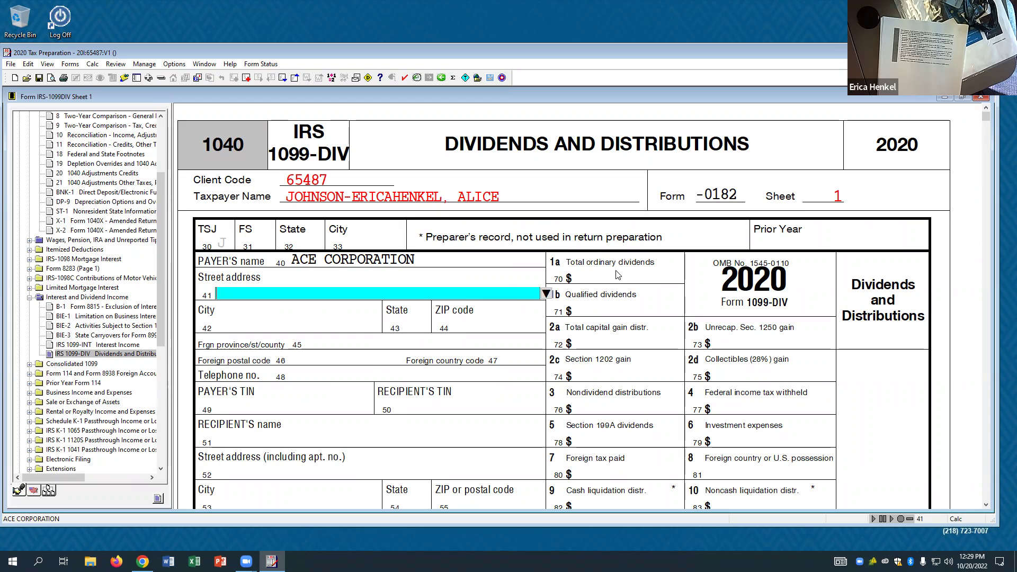
Enter 4000 ordinary and 4000 qualified dividends, then recalculate the return
{"action": "left_click", "coordinate": [609, 276]}
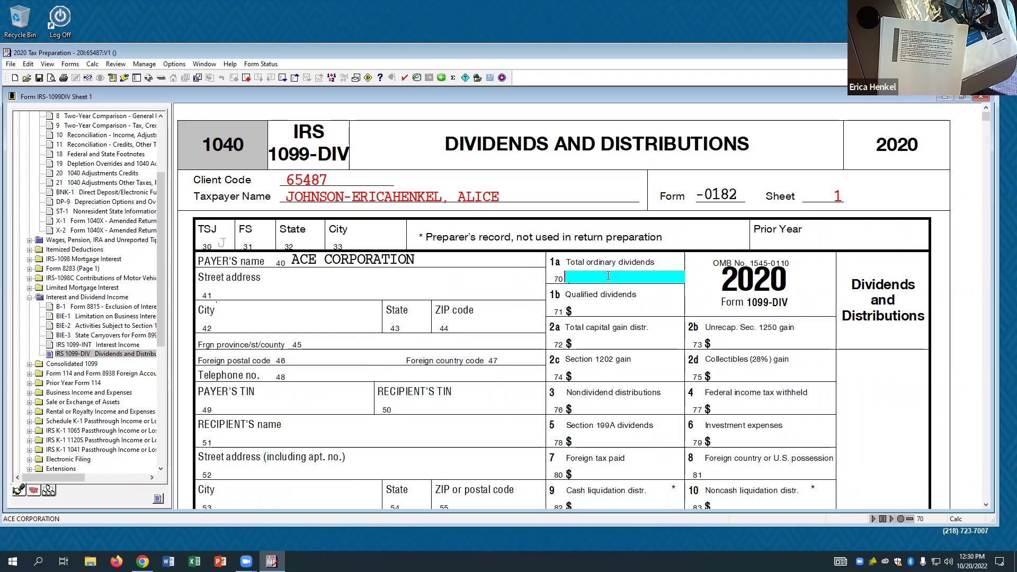
{"action": "type", "text": "4000"}
{"action": "key", "text": "Tab"}
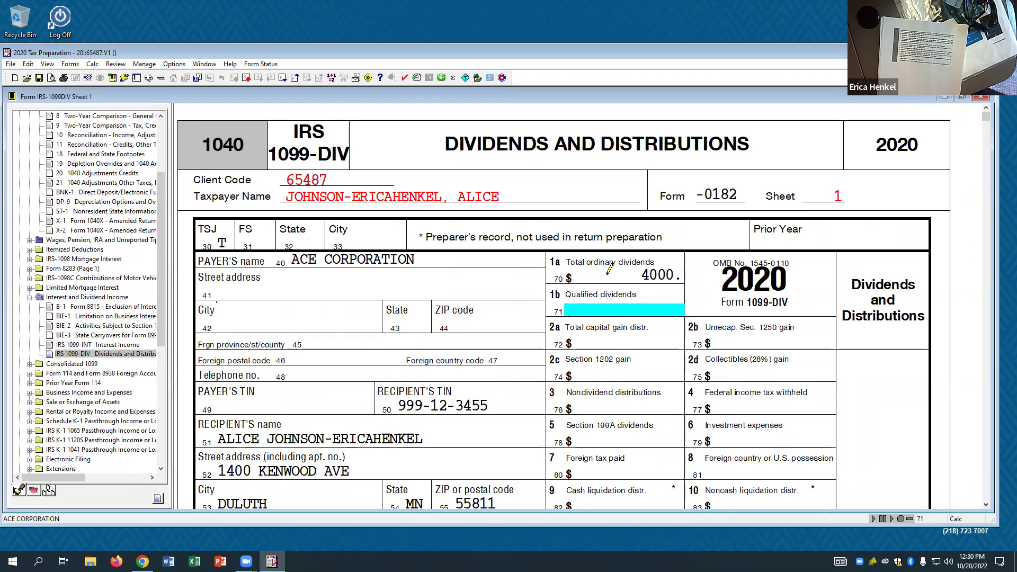
{"action": "type", "text": "4000"}
{"action": "key", "text": "Tab"}
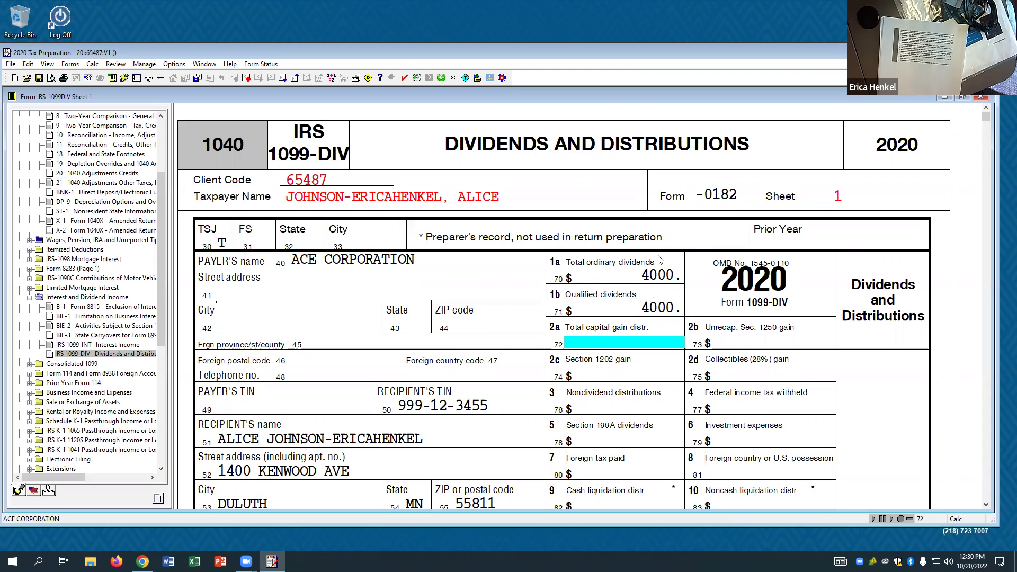
{"action": "left_click", "coordinate": [331, 78]}
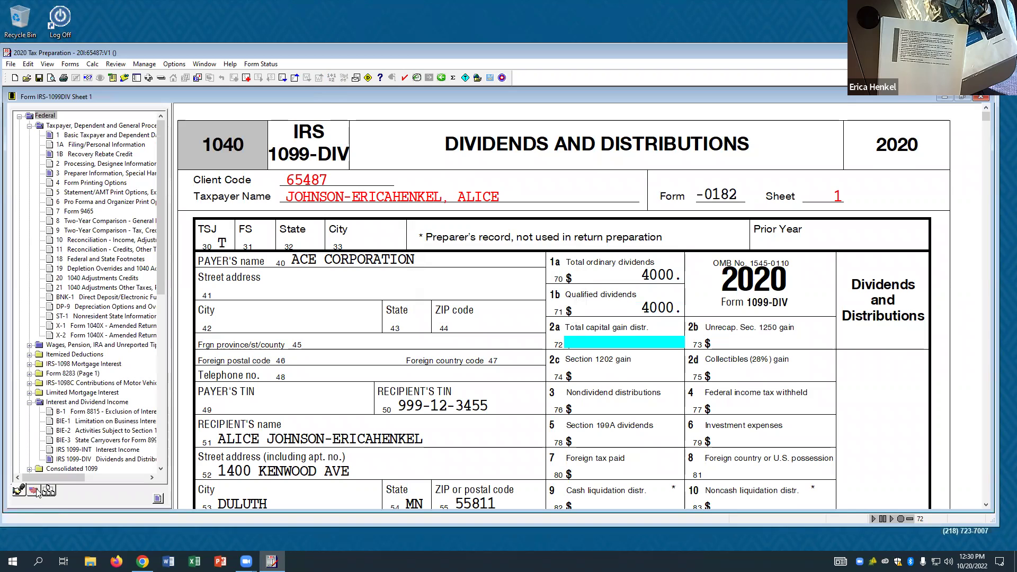
{"action": "left_click", "coordinate": [33, 490]}
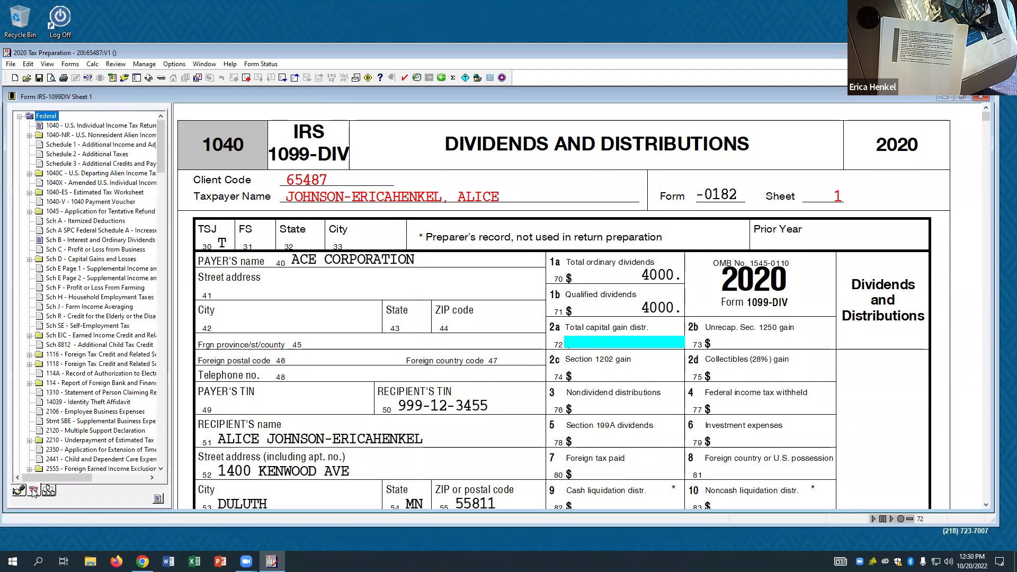
Check that Schedule B Part II shows the 4000 of dividends
{"action": "double_click", "coordinate": [69, 240]}
{"action": "scroll", "coordinate": [809, 268], "scroll_direction": "down", "scroll_amount": 7}
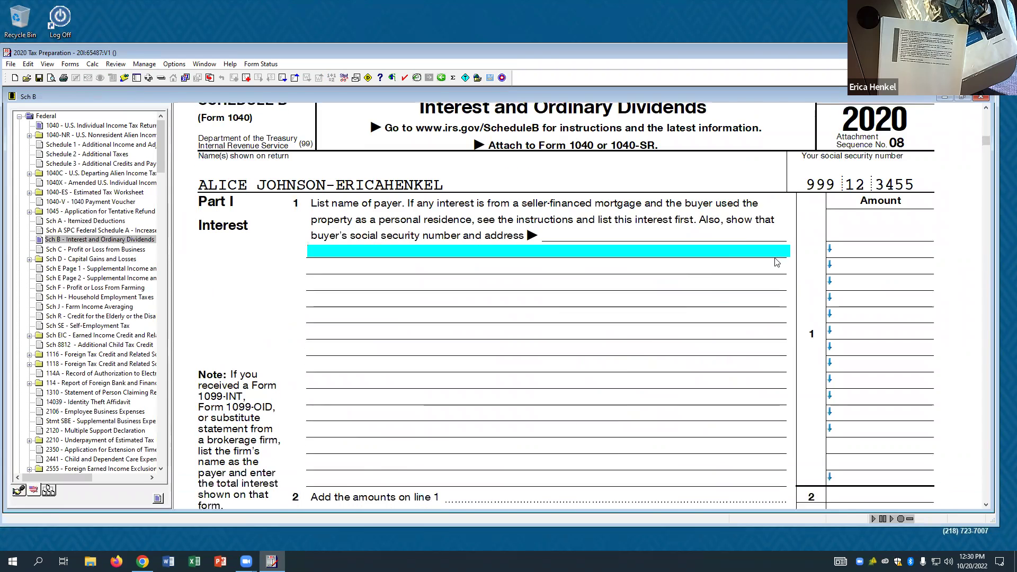
{"action": "scroll", "coordinate": [773, 267], "scroll_direction": "down", "scroll_amount": 1}
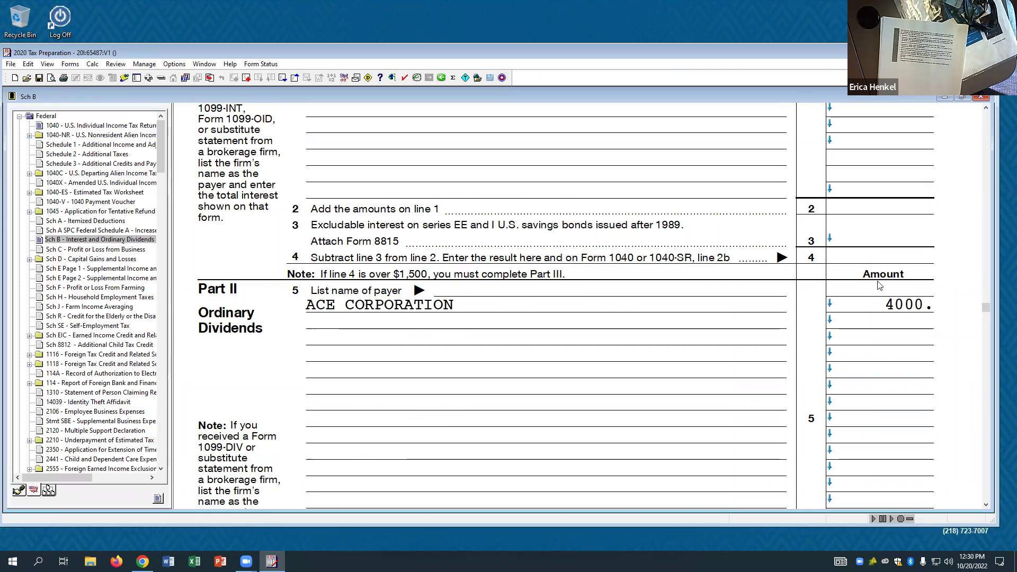
{"action": "scroll", "coordinate": [878, 286], "scroll_direction": "down", "scroll_amount": 2}
{"action": "scroll", "coordinate": [878, 286], "scroll_direction": "down", "scroll_amount": 1}
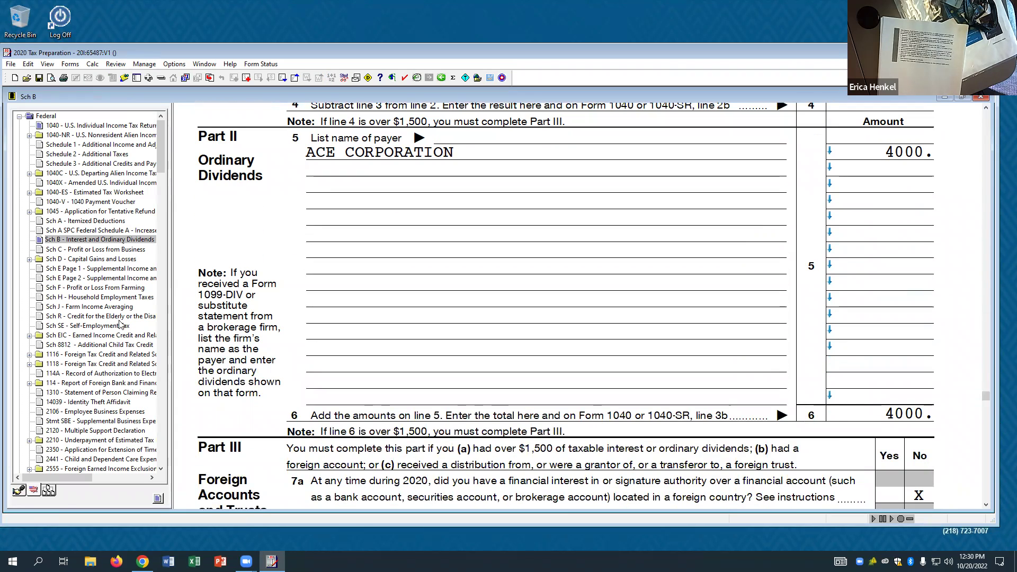
Verify Form 1040 lines 3a and 3b show 4000, with total income of 34000
{"action": "double_click", "coordinate": [78, 126]}
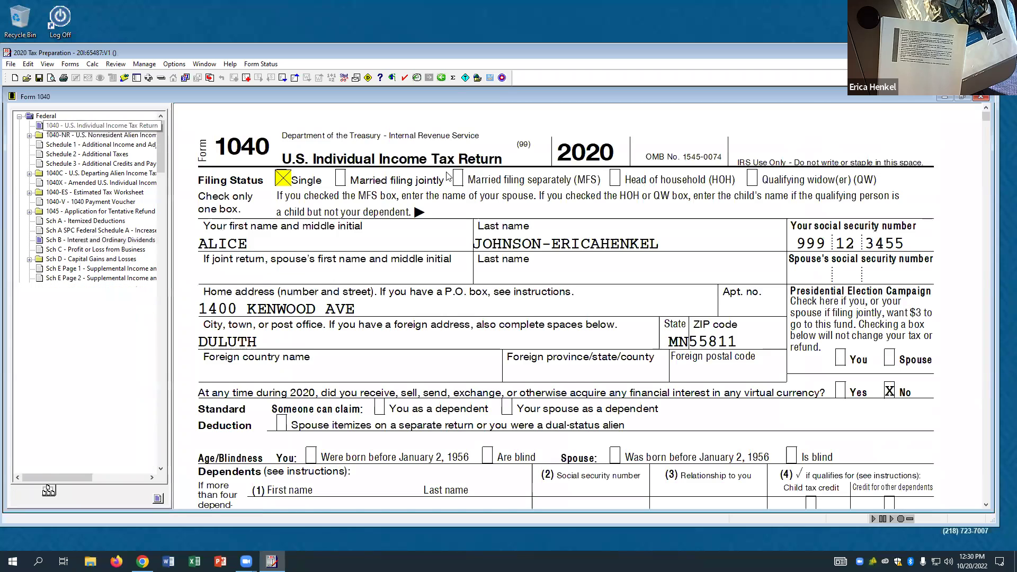
{"action": "scroll", "coordinate": [445, 211], "scroll_direction": "down", "scroll_amount": 4}
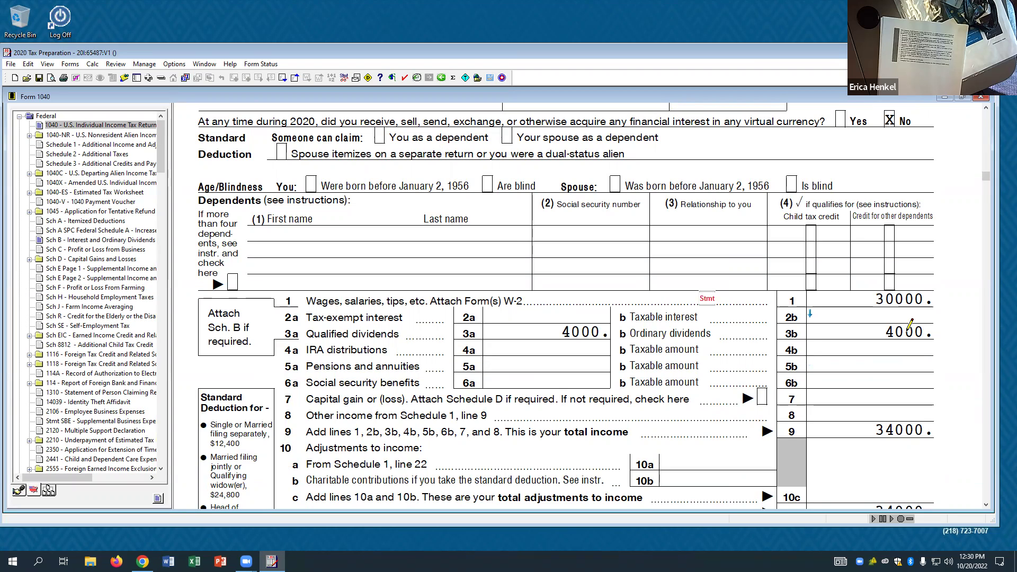
{"action": "key", "text": "alt"}
{"action": "left_click", "coordinate": [18, 490]}
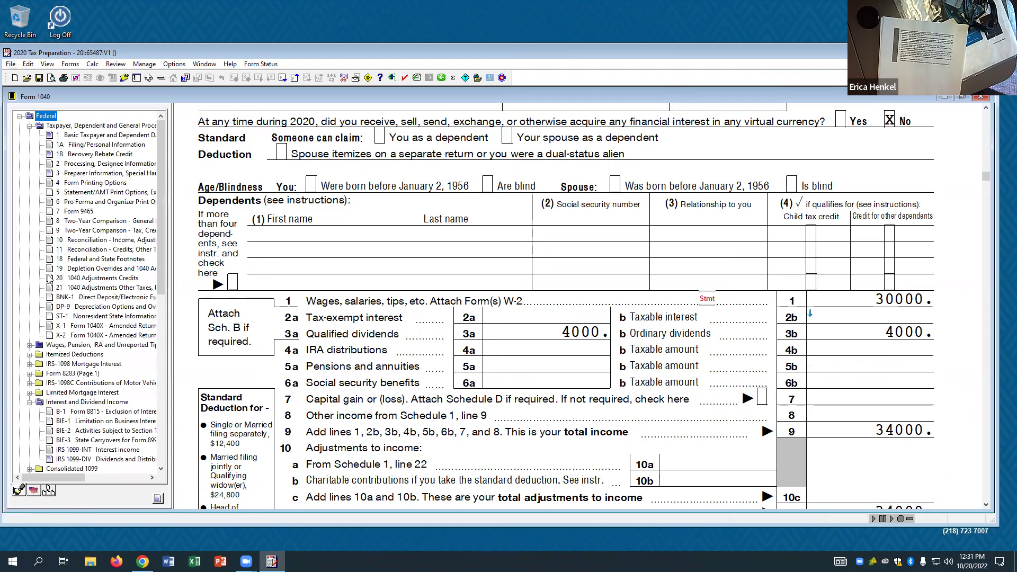
Open a 1099-INT form, enter CITY OF TAMPA as payer, and review the form
{"action": "scroll", "coordinate": [162, 276], "scroll_direction": "down", "scroll_amount": 3}
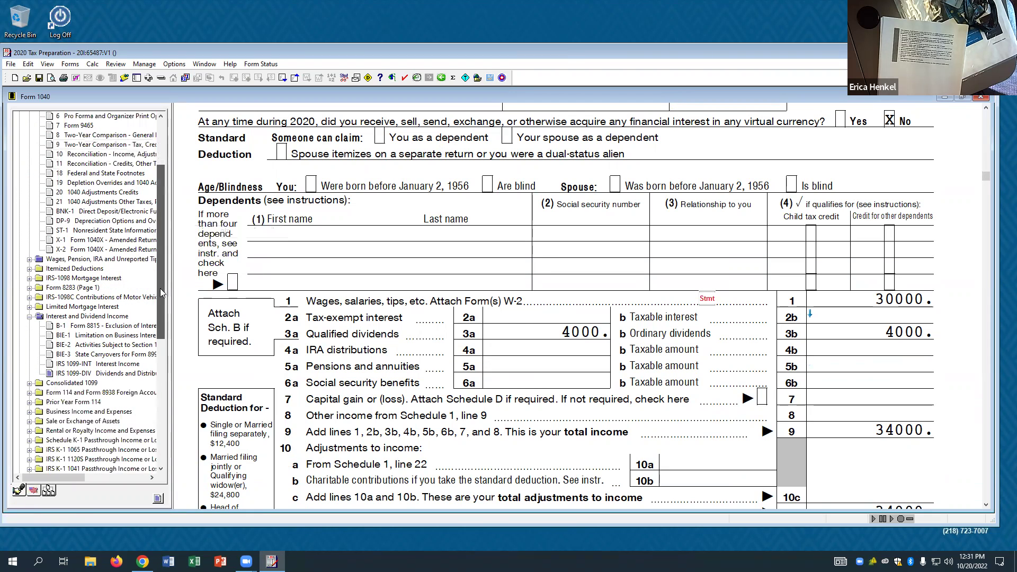
{"action": "double_click", "coordinate": [103, 365]}
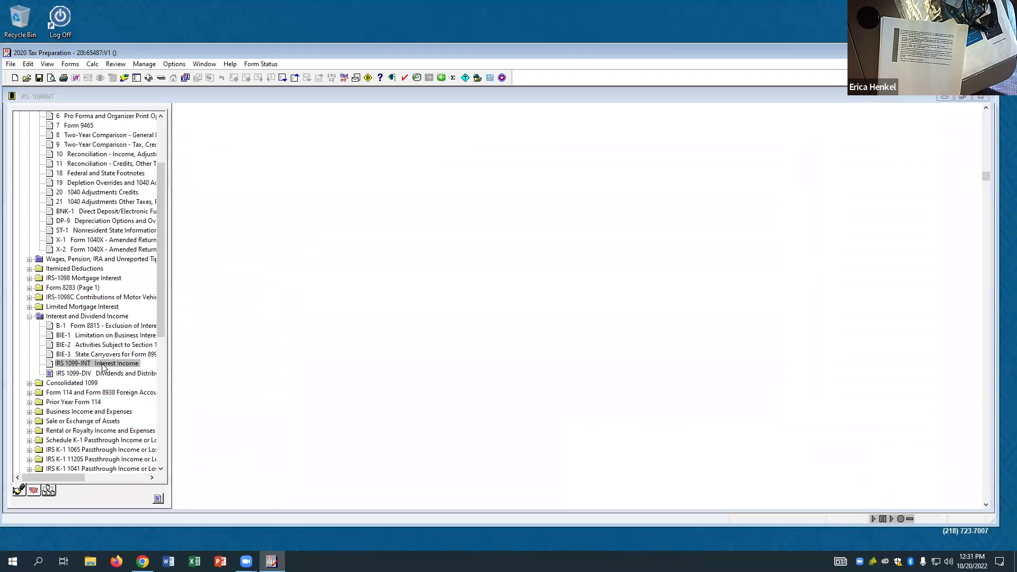
{"action": "left_click", "coordinate": [313, 278]}
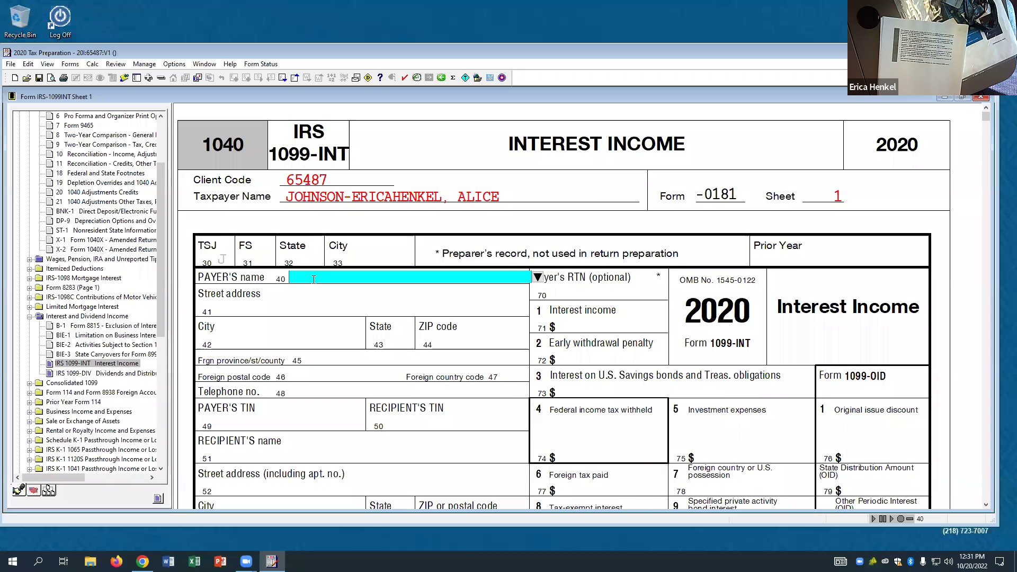
{"action": "type", "text": "CITY OF TAMPA"}
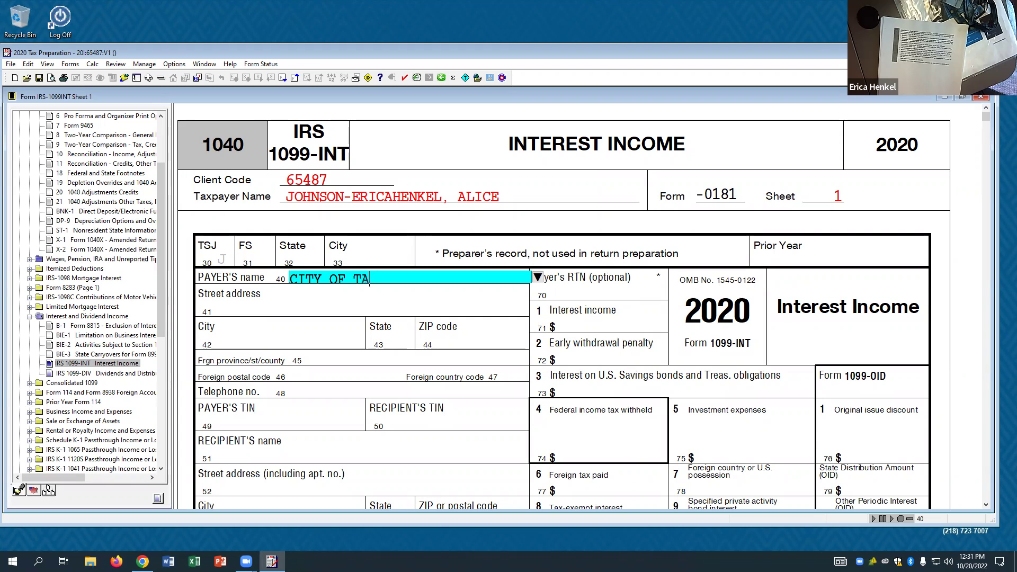
{"action": "key", "text": "Return"}
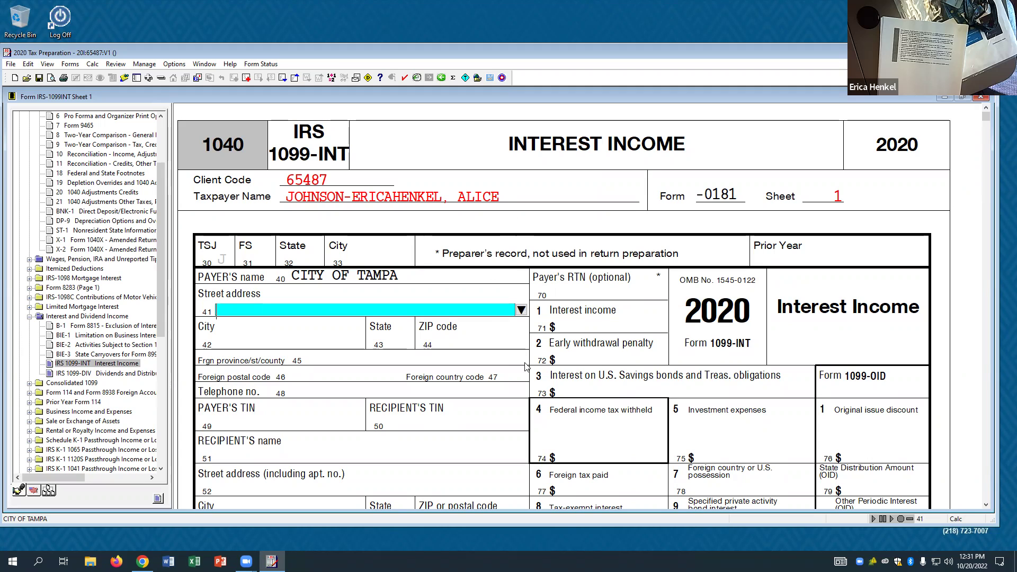
{"action": "scroll", "coordinate": [488, 327], "scroll_direction": "down", "scroll_amount": 1}
{"action": "scroll", "coordinate": [489, 329], "scroll_direction": "down", "scroll_amount": 4}
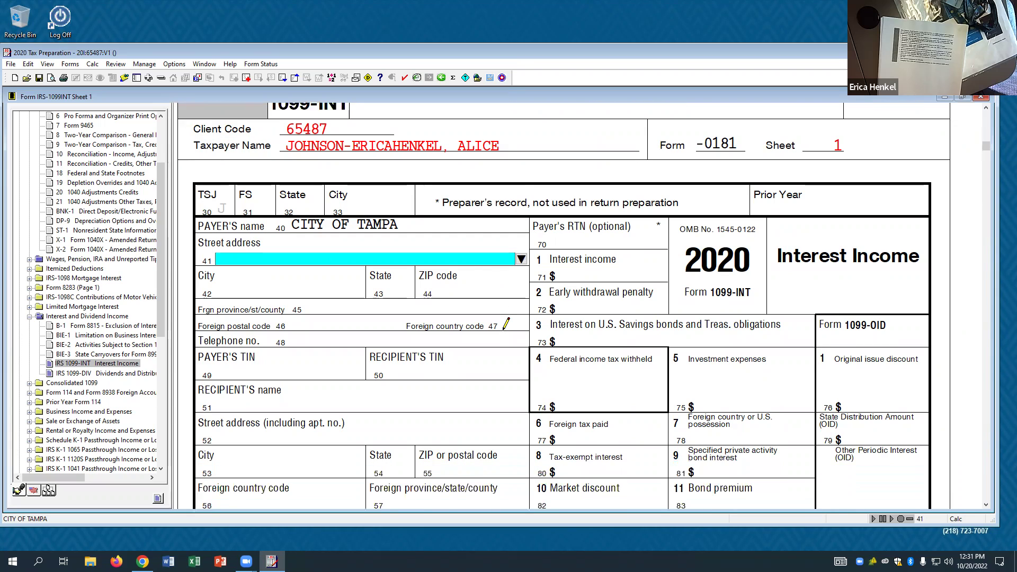
{"action": "scroll", "coordinate": [504, 332], "scroll_direction": "down", "scroll_amount": 2}
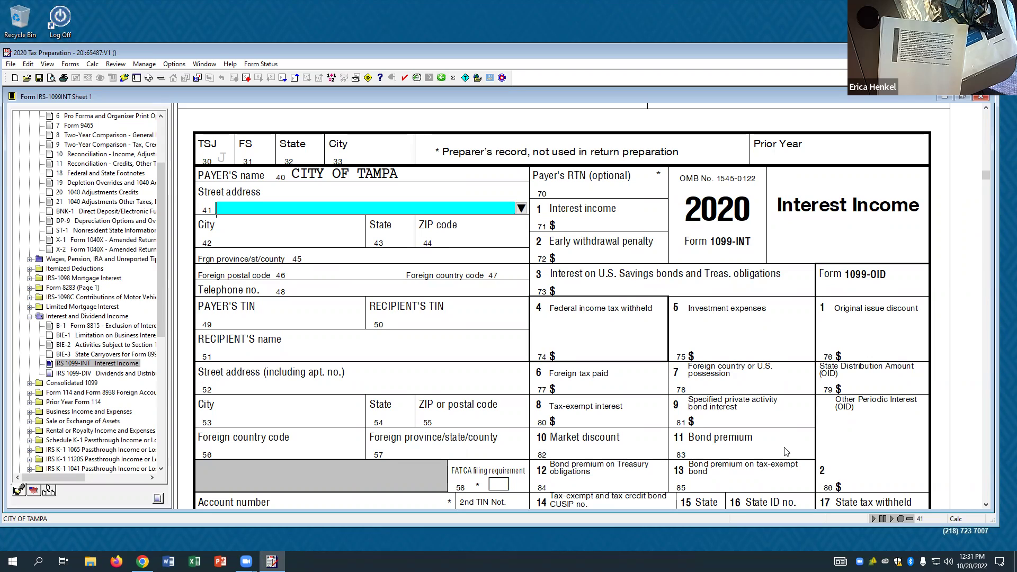
{"action": "scroll", "coordinate": [767, 312], "scroll_direction": "down", "scroll_amount": 1}
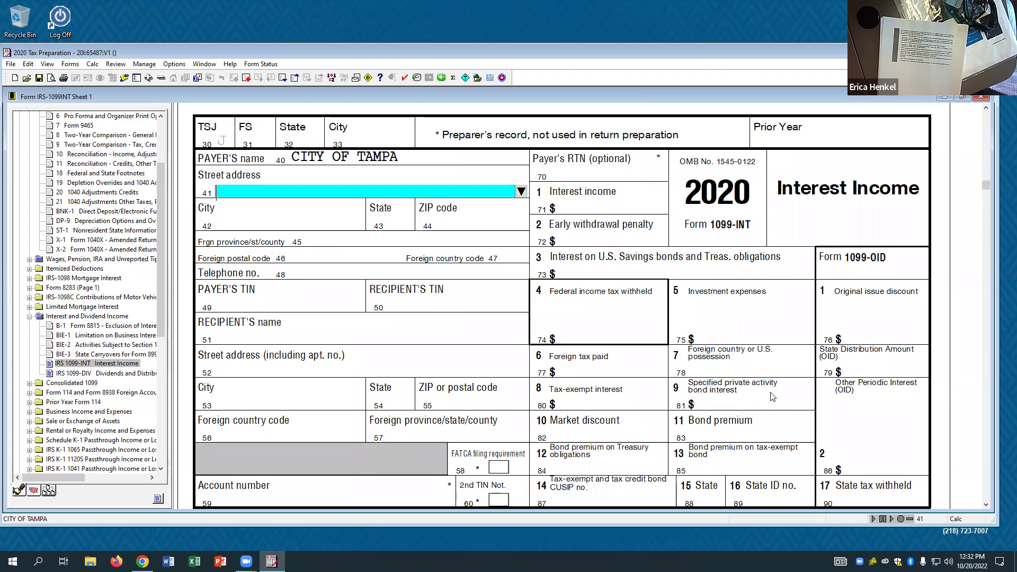
{"action": "scroll", "coordinate": [773, 397], "scroll_direction": "down", "scroll_amount": 3}
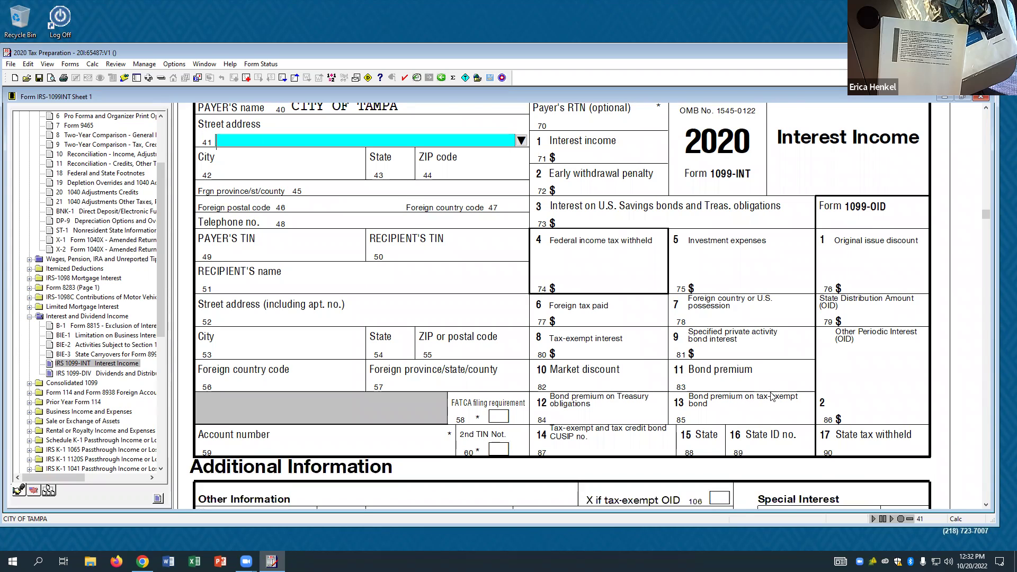
{"action": "scroll", "coordinate": [773, 397], "scroll_direction": "up", "scroll_amount": 3}
{"action": "scroll", "coordinate": [773, 397], "scroll_direction": "up", "scroll_amount": 1}
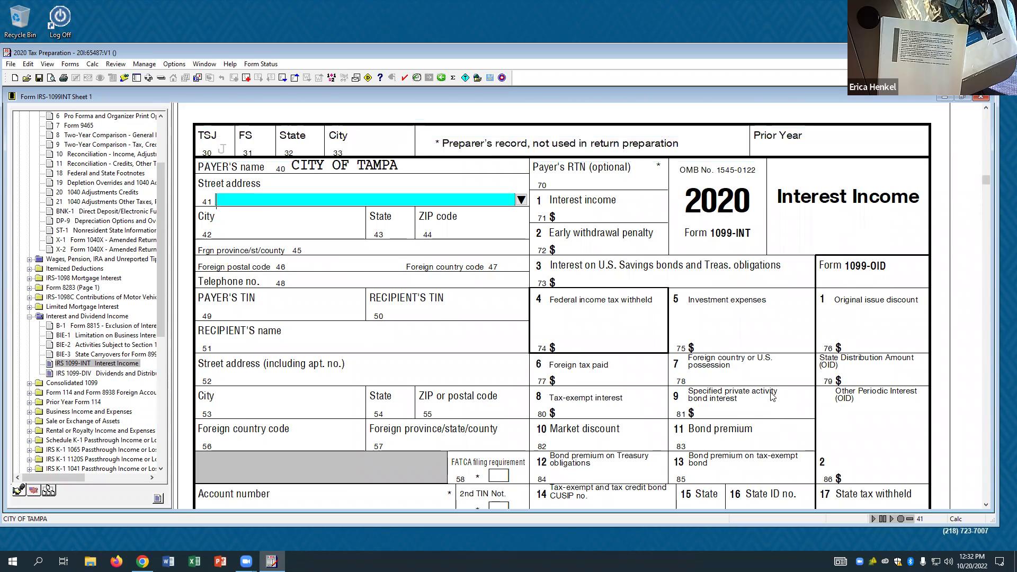
Enter 1000 in box 1 interest and 1000 in box 8 tax-exempt interest, then recalculate
{"action": "left_click", "coordinate": [594, 215]}
{"action": "type", "text": "1000"}
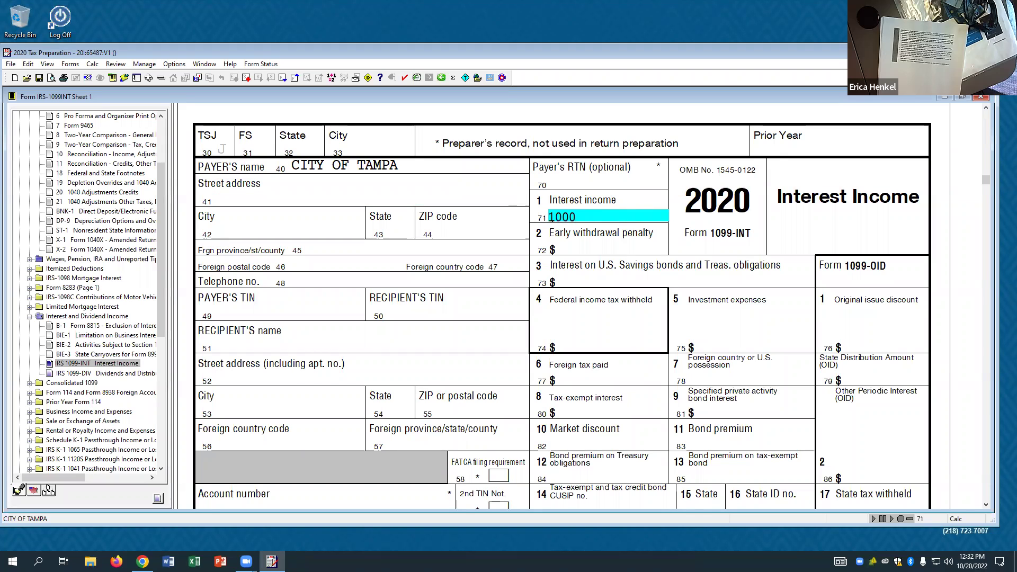
{"action": "key", "text": "Return"}
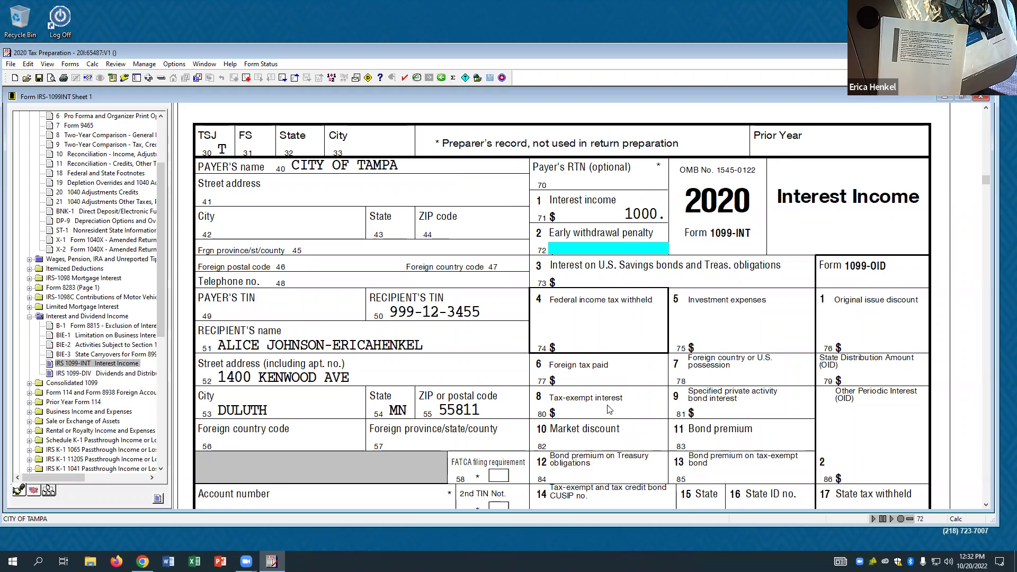
{"action": "left_click", "coordinate": [609, 411]}
{"action": "type", "text": "1000"}
{"action": "key", "text": "Return"}
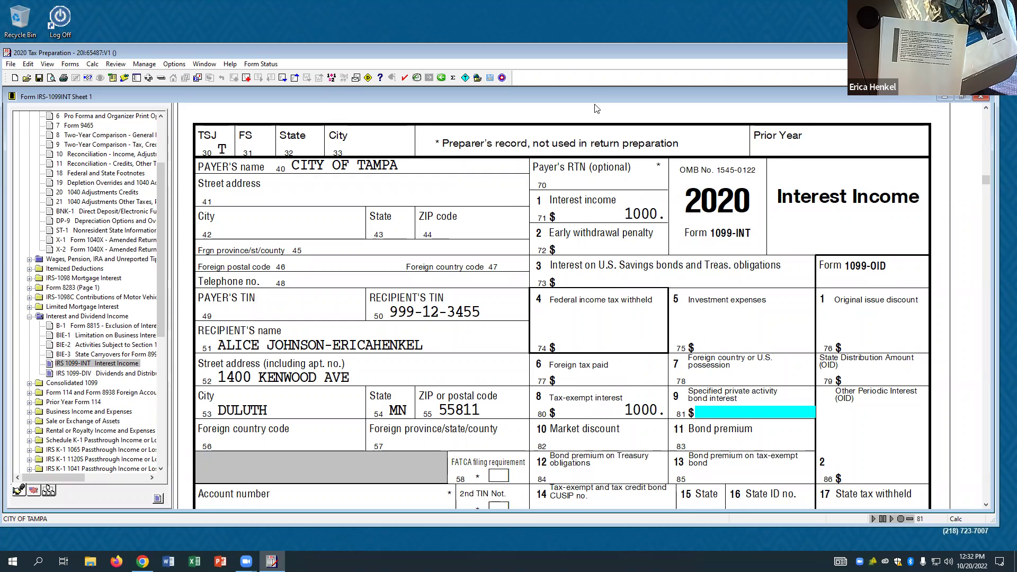
{"action": "left_click", "coordinate": [330, 78]}
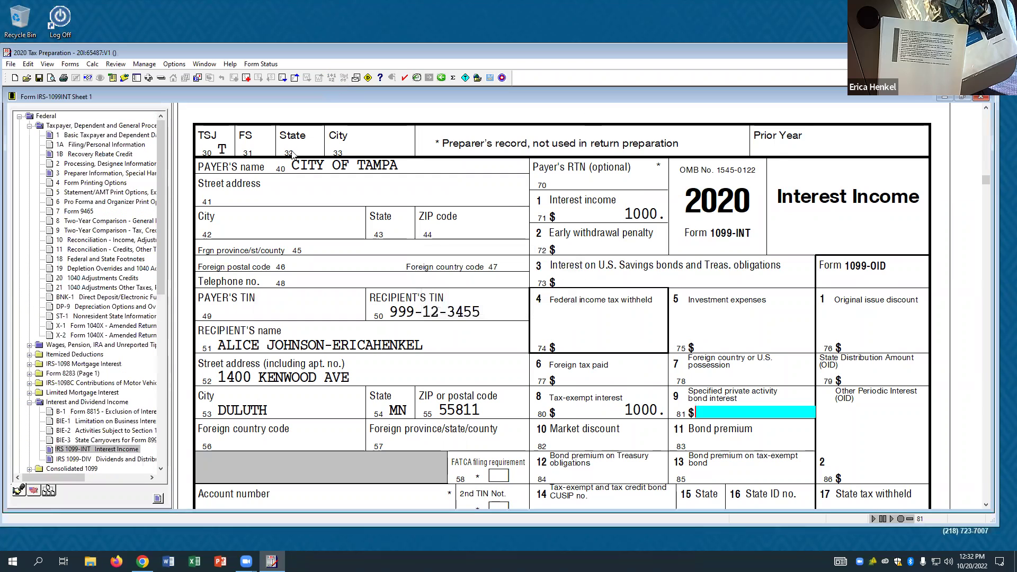
{"action": "left_click", "coordinate": [32, 491]}
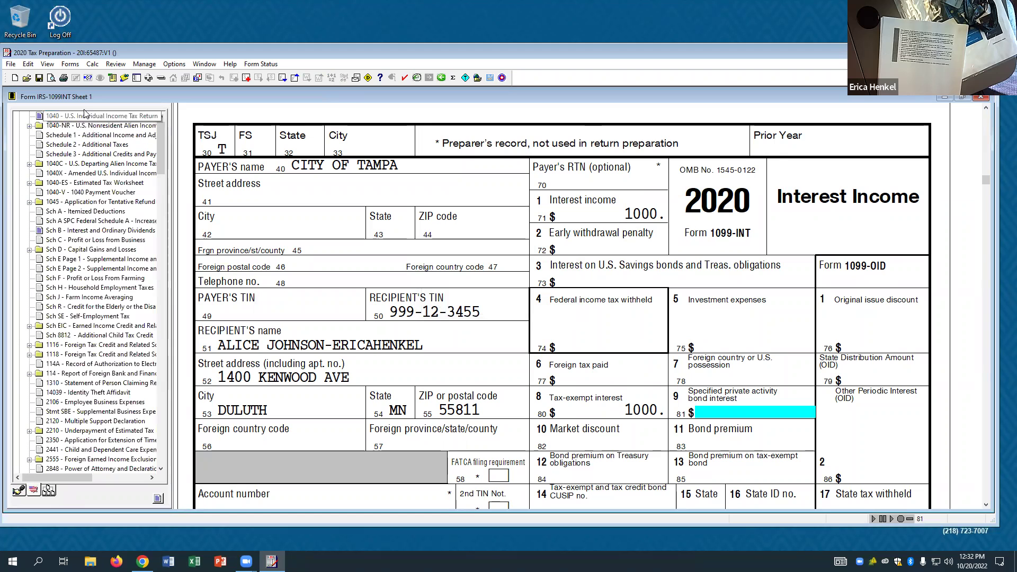
Check that Schedule B line 1 lists CITY OF TAMPA with 1000 of interest
{"action": "left_click", "coordinate": [71, 230]}
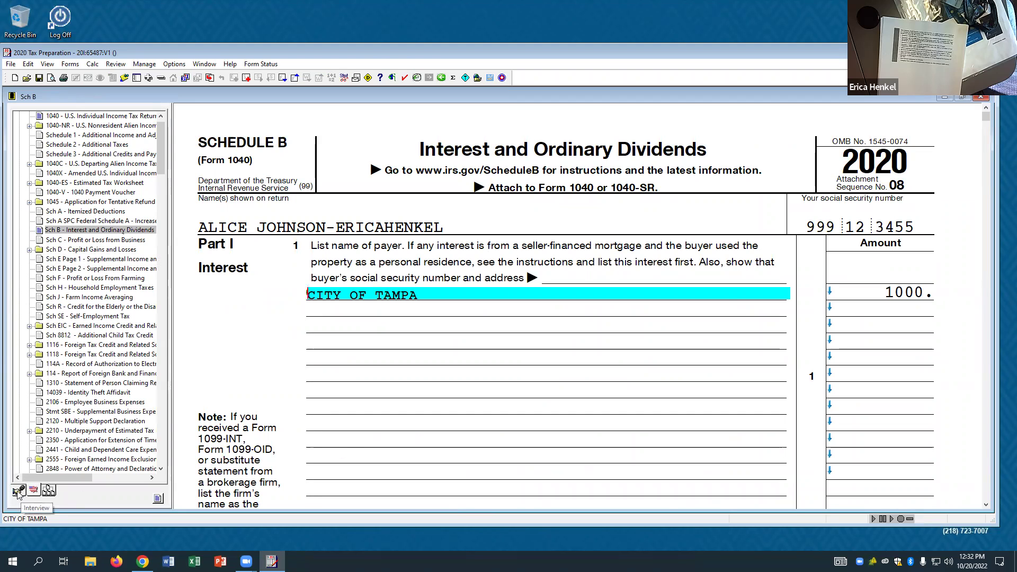
{"action": "left_click", "coordinate": [18, 492]}
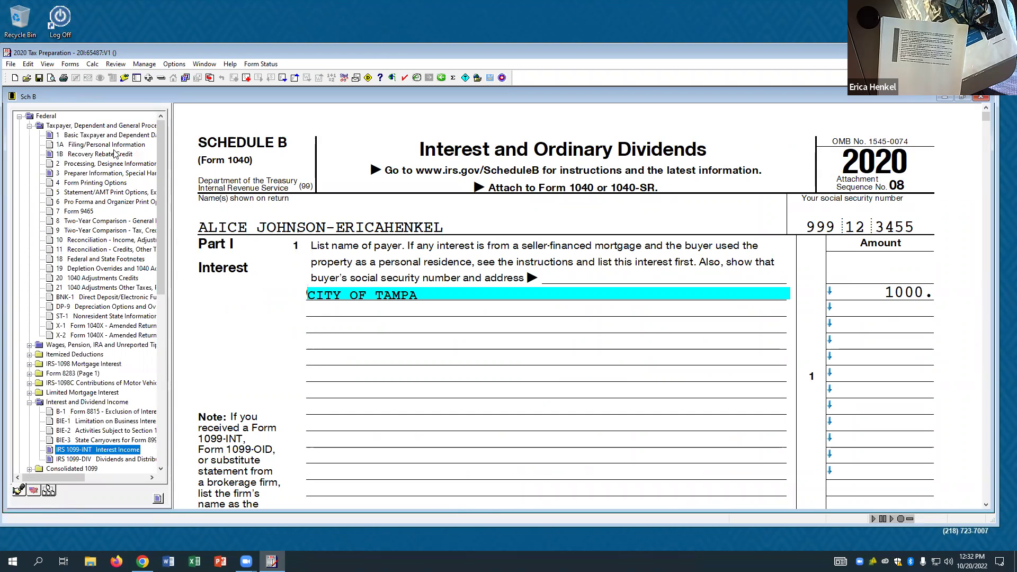
{"action": "left_click_drag", "start_coordinate": [163, 204], "coordinate": [169, 256]}
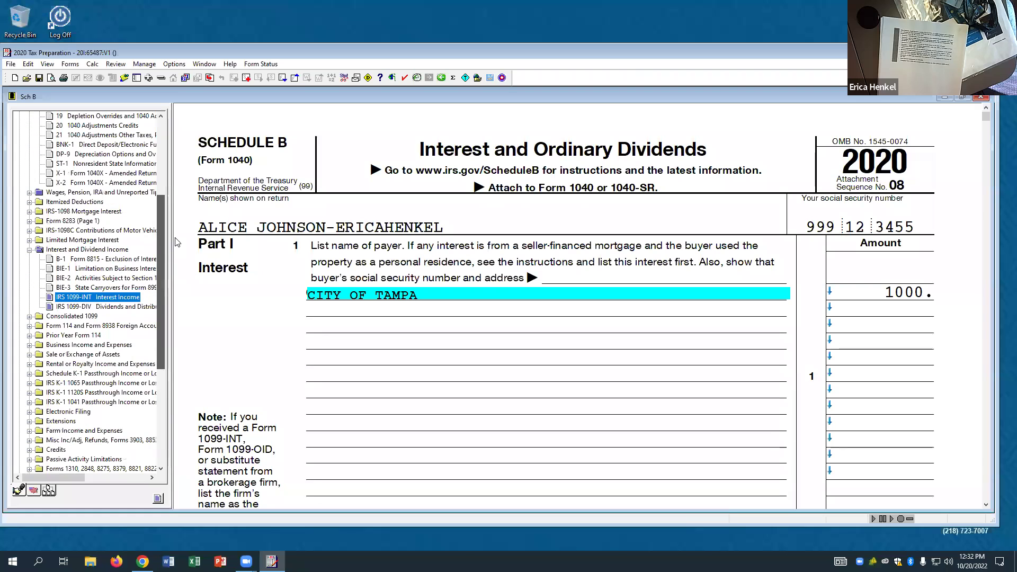
Enter FL as the box 16 state ID on the 1099-INT
{"action": "double_click", "coordinate": [108, 301]}
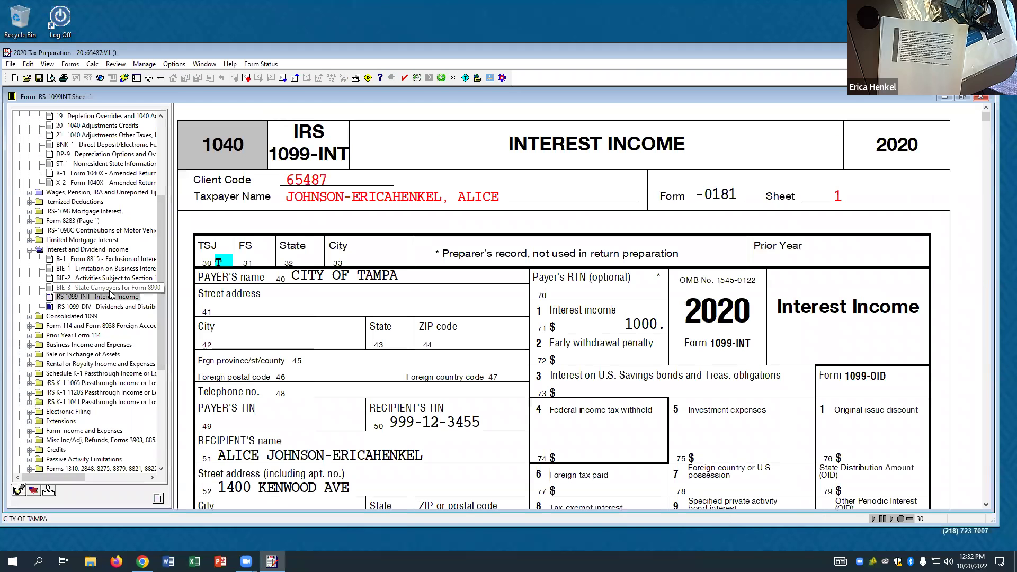
{"action": "left_click_drag", "start_coordinate": [986, 116], "coordinate": [986, 243]}
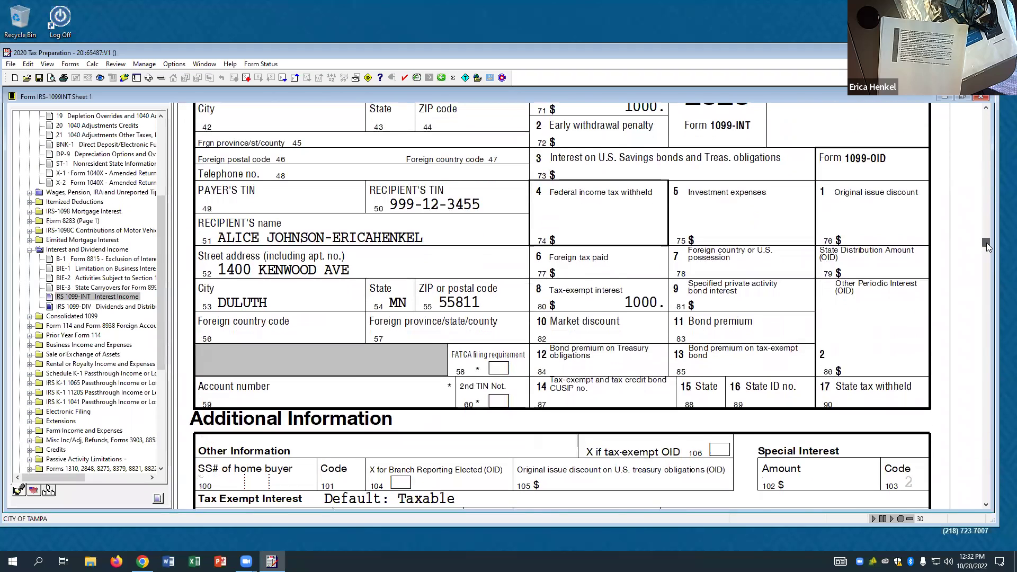
{"action": "left_click", "coordinate": [773, 401]}
{"action": "type", "text": "FL"}
{"action": "key", "text": "Tab"}
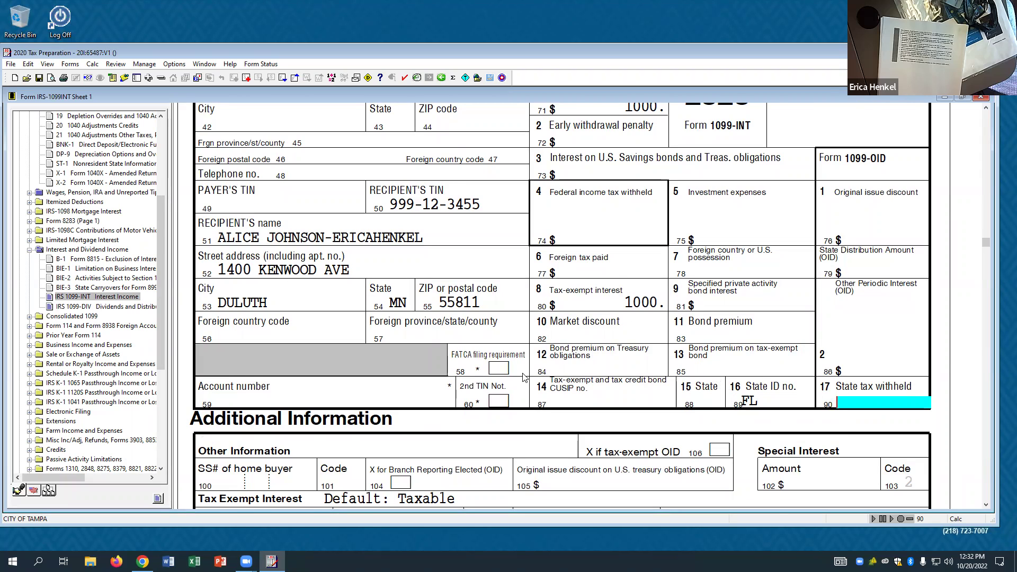
Clear the 1000 from box 1 interest income and recalculate the return
{"action": "scroll", "coordinate": [525, 377], "scroll_direction": "up", "scroll_amount": 1}
{"action": "scroll", "coordinate": [523, 377], "scroll_direction": "up", "scroll_amount": 2}
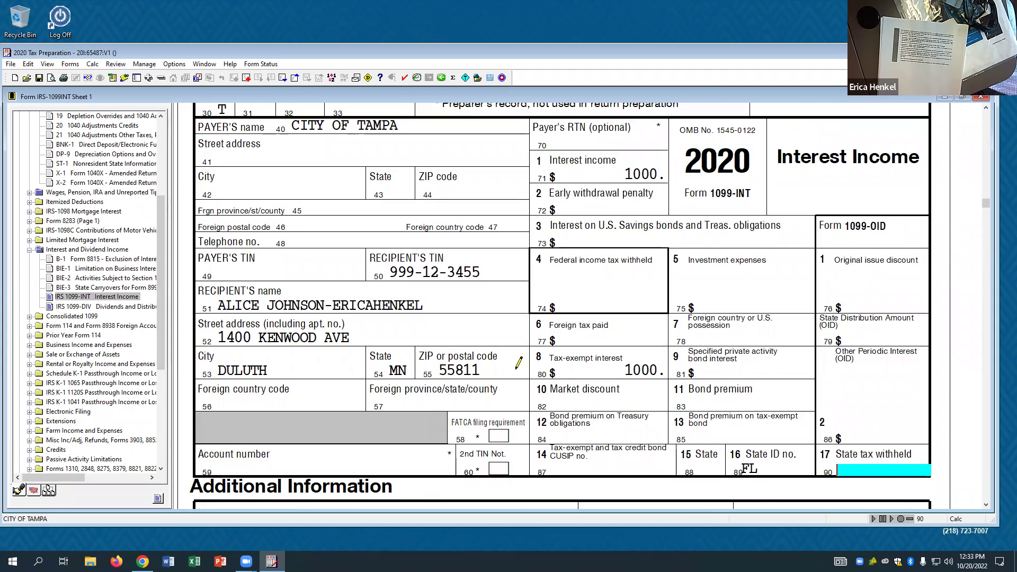
{"action": "scroll", "coordinate": [648, 297], "scroll_direction": "up", "scroll_amount": 1}
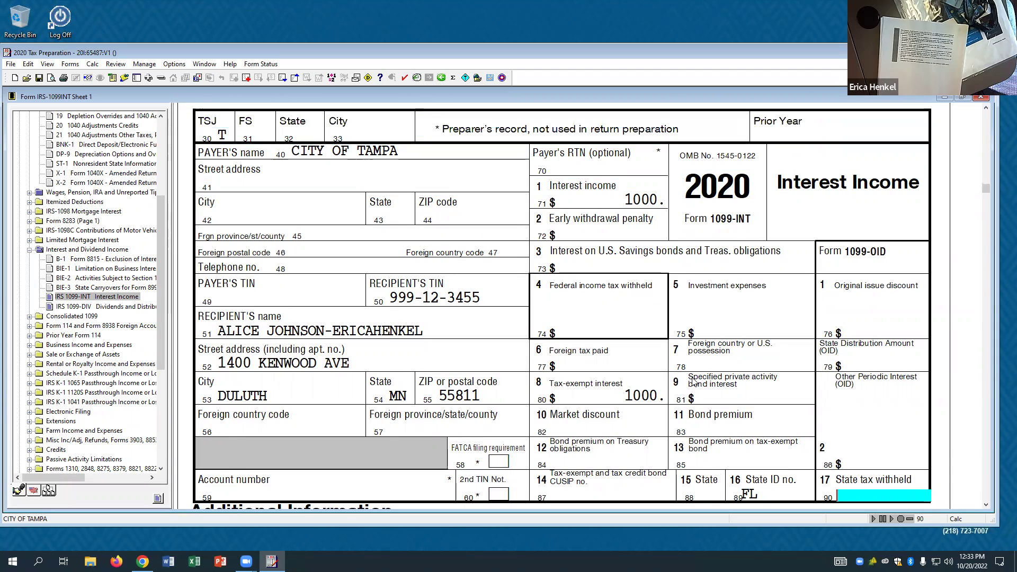
{"action": "left_click", "coordinate": [640, 196]}
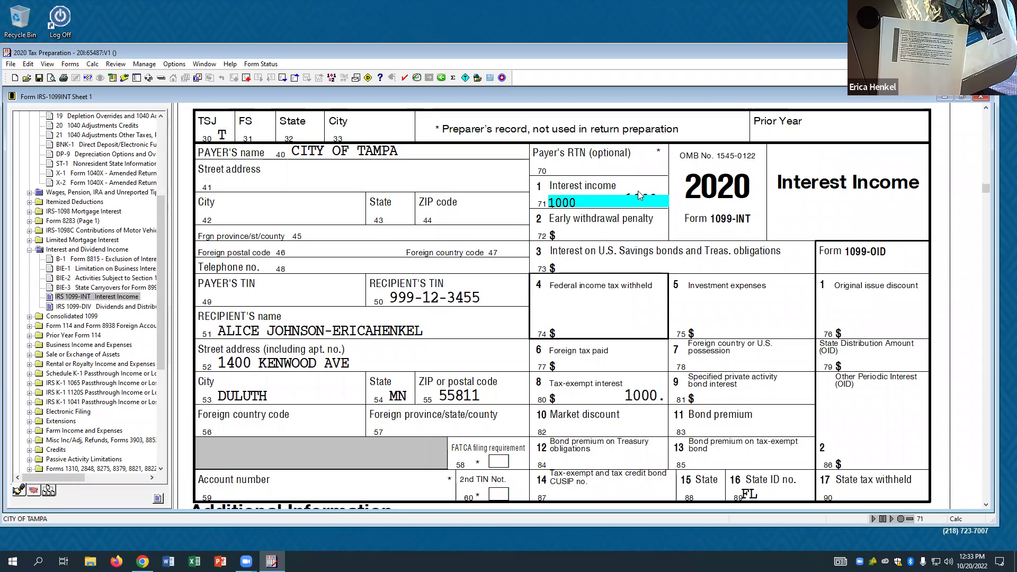
{"action": "left_click_drag", "start_coordinate": [576, 202], "coordinate": [546, 196]}
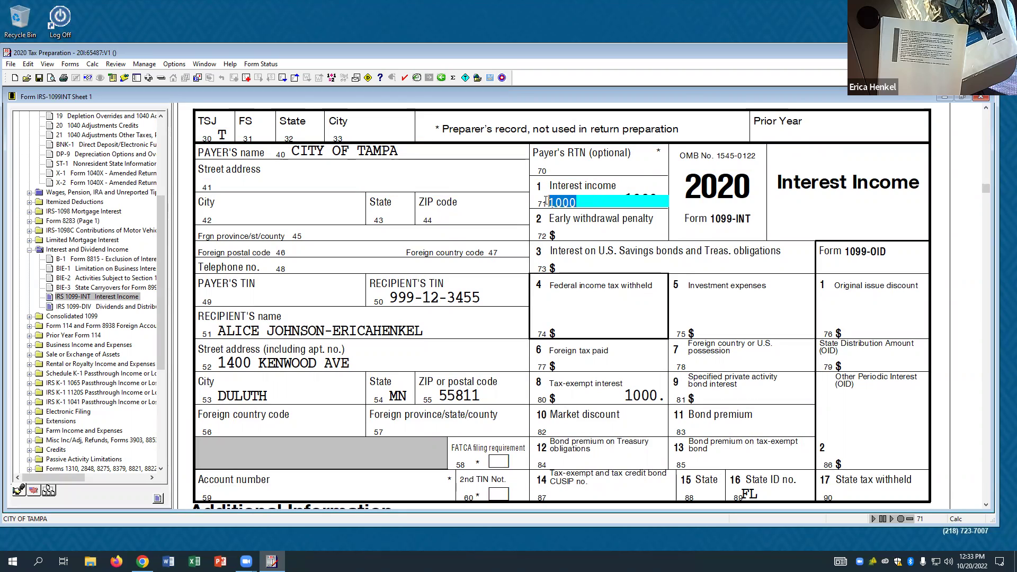
{"action": "key", "text": "Delete"}
{"action": "key", "text": "Tab"}
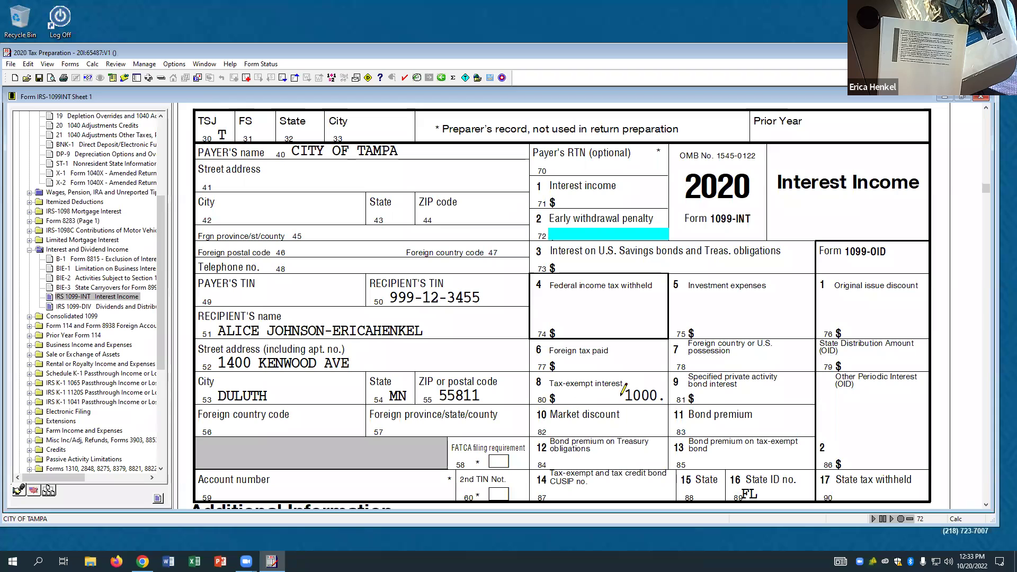
{"action": "left_click", "coordinate": [330, 77]}
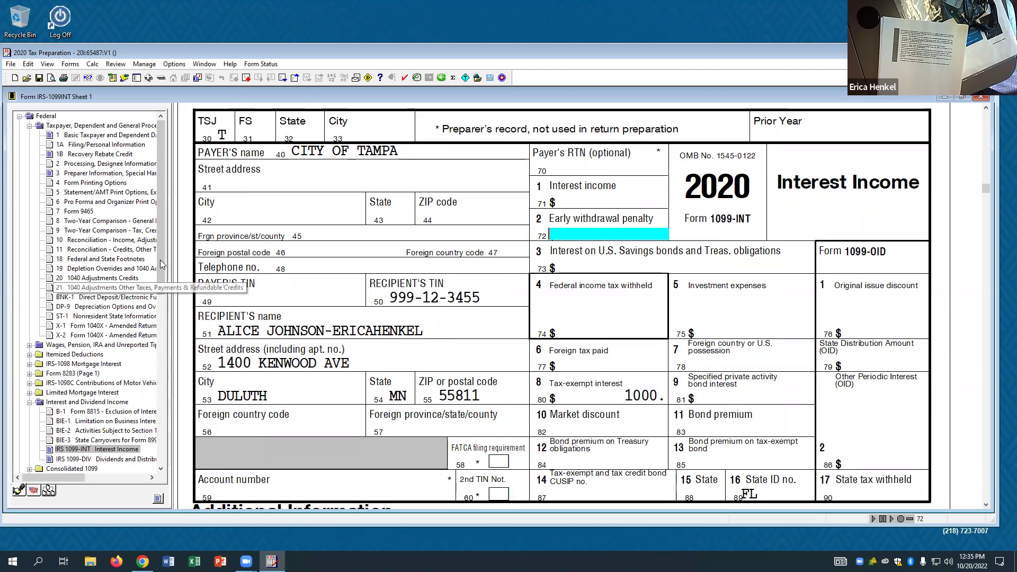
Open the W-2 Wage and Tax Statement from the wages folder
{"action": "left_click", "coordinate": [30, 345]}
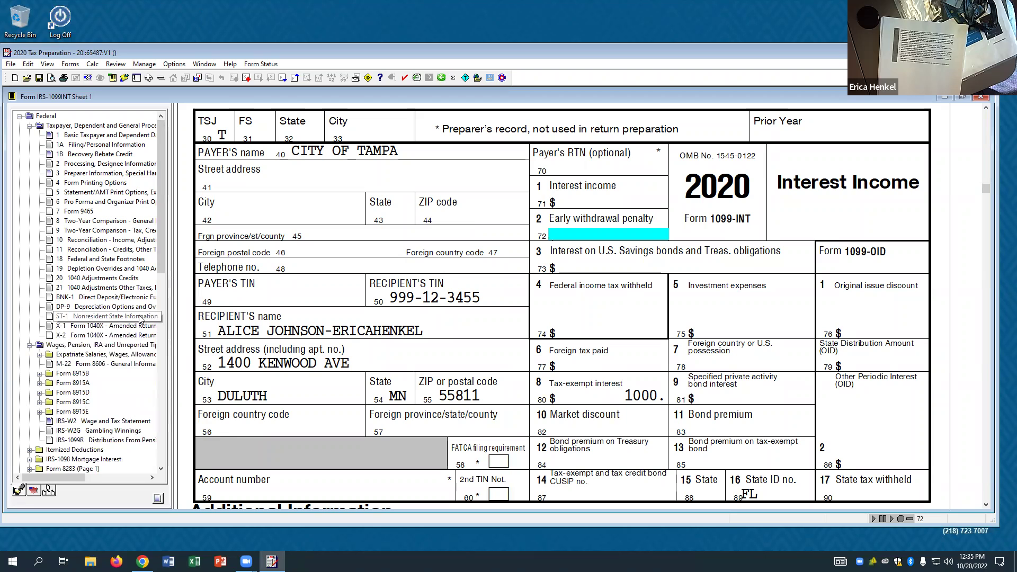
{"action": "left_click", "coordinate": [106, 422]}
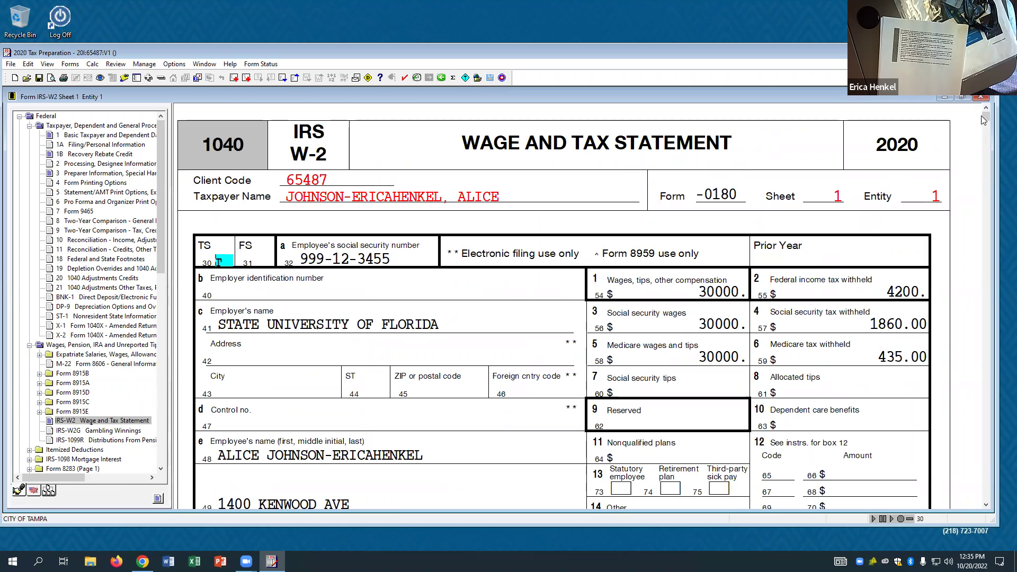
{"action": "scroll", "coordinate": [984, 139], "scroll_direction": "down", "scroll_amount": 5}
Add box 12 code DD with amount 2000 and recalculate the return
{"action": "left_click", "coordinate": [782, 236]}
{"action": "double_click", "coordinate": [781, 236]}
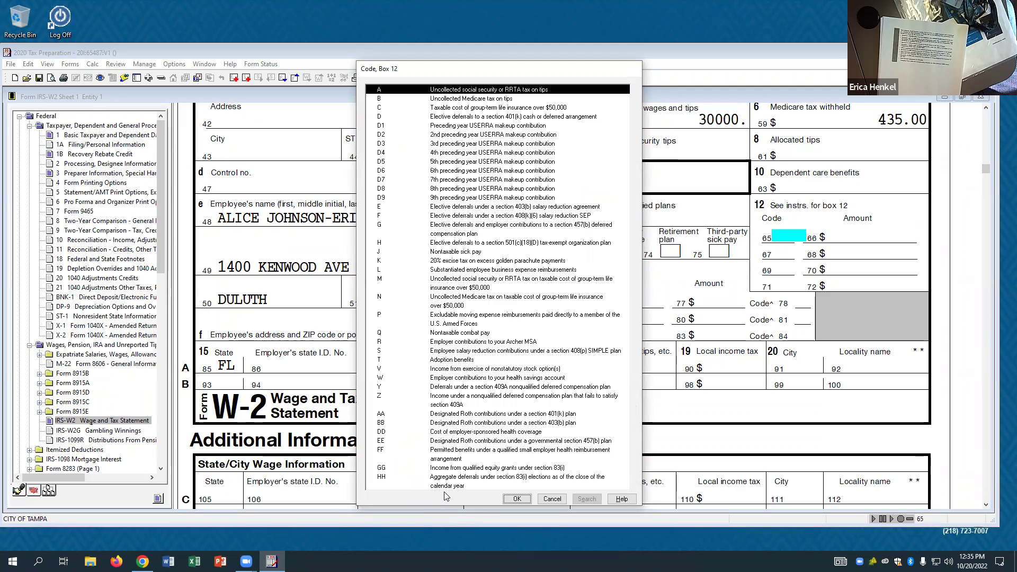
{"action": "left_click", "coordinate": [456, 432]}
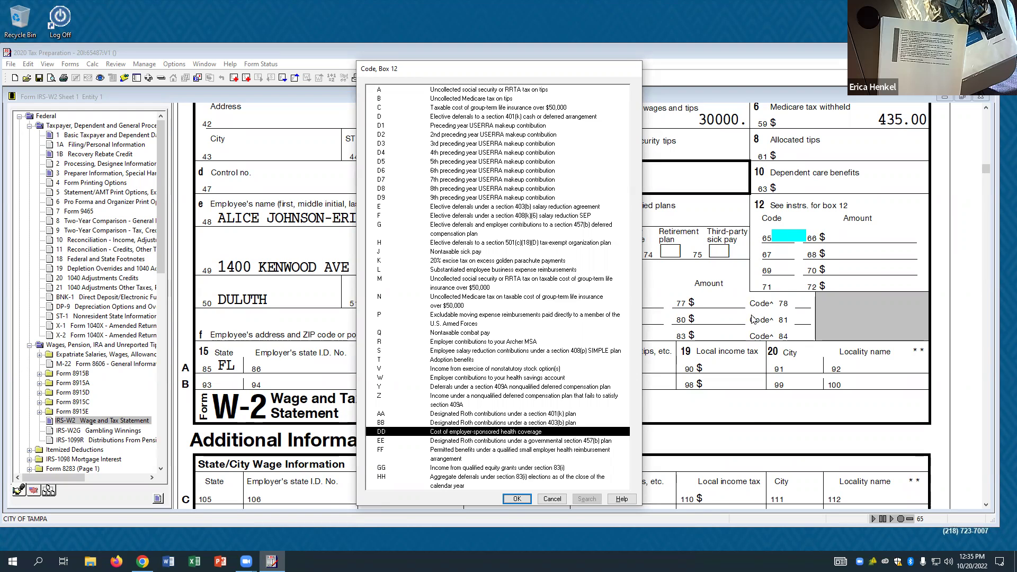
{"action": "left_click", "coordinate": [517, 500]}
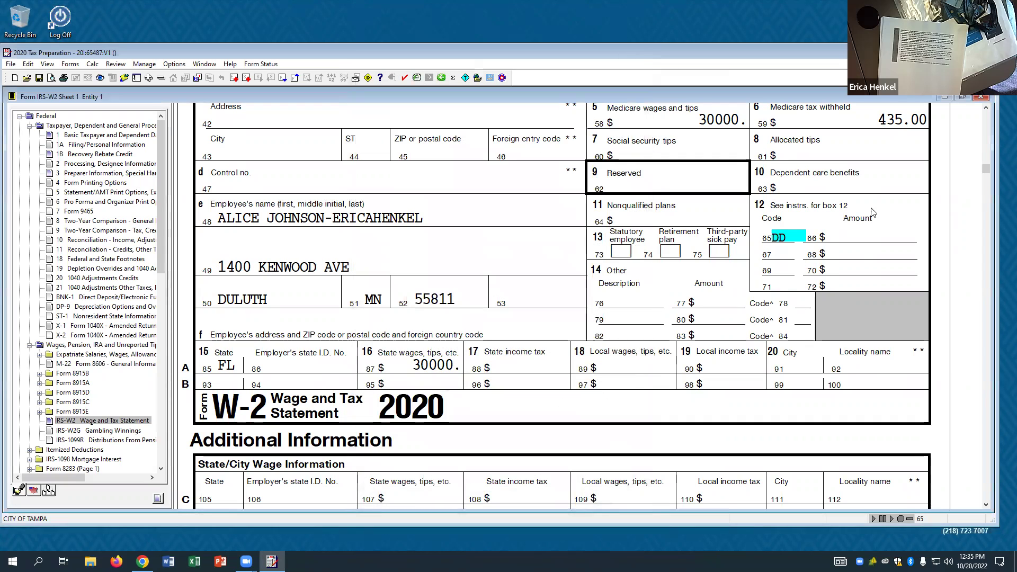
{"action": "left_click", "coordinate": [862, 235]}
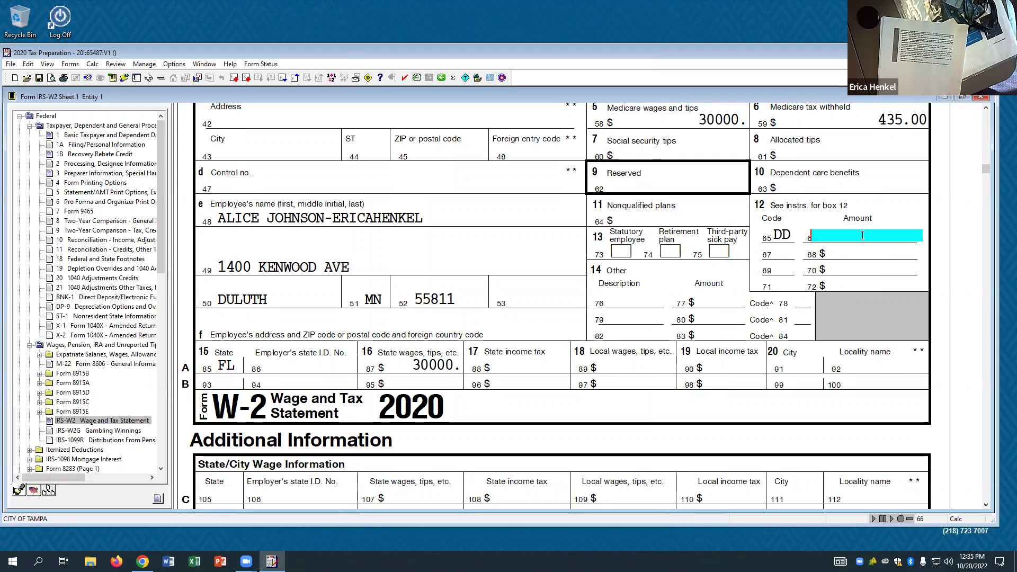
{"action": "type", "text": "2000"}
{"action": "key", "text": "Return"}
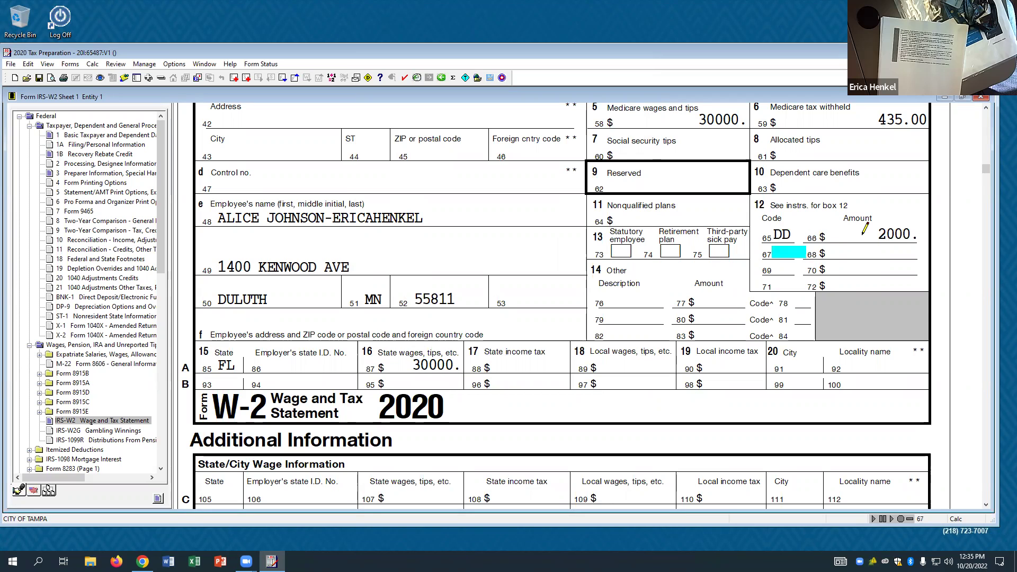
{"action": "left_click", "coordinate": [331, 77]}
{"action": "left_click", "coordinate": [33, 491]}
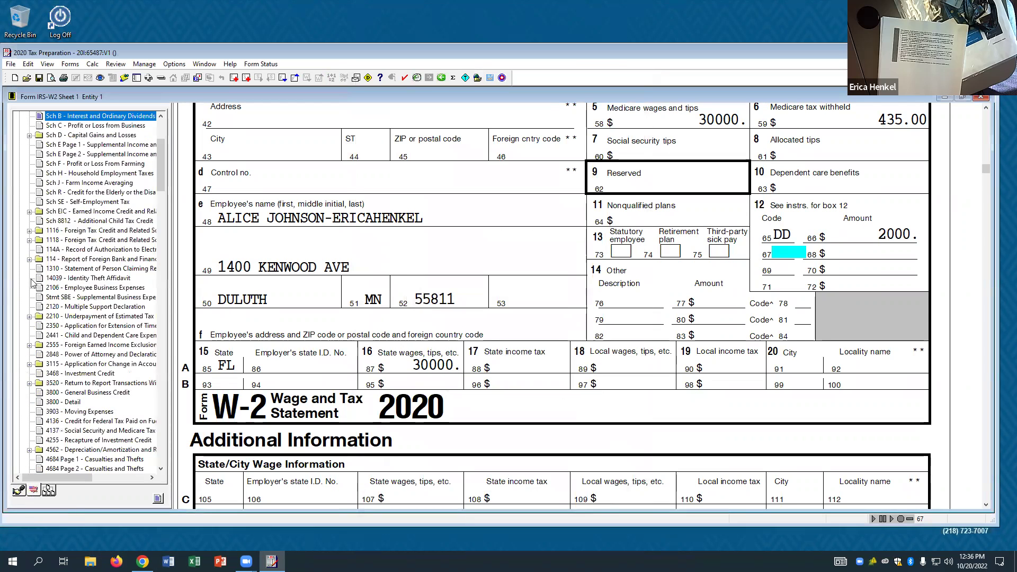
Review Form 1040 through 21600 taxable income and 1918 tax, then open Schedule 1
{"action": "left_click_drag", "start_coordinate": [160, 159], "coordinate": [169, 127]}
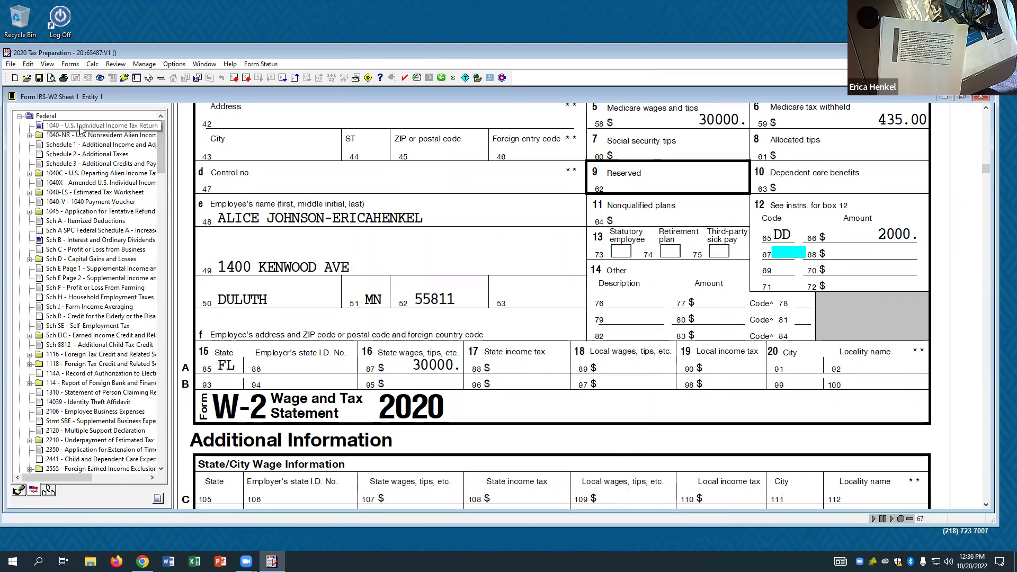
{"action": "left_click", "coordinate": [81, 127]}
{"action": "scroll", "coordinate": [865, 291], "scroll_direction": "down", "scroll_amount": 2}
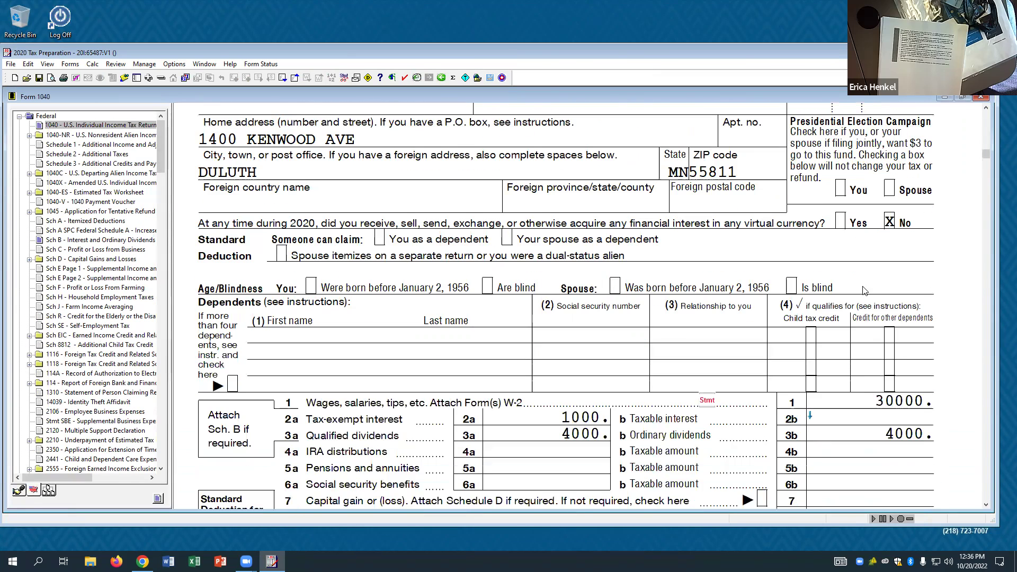
{"action": "scroll", "coordinate": [865, 290], "scroll_direction": "down", "scroll_amount": 1}
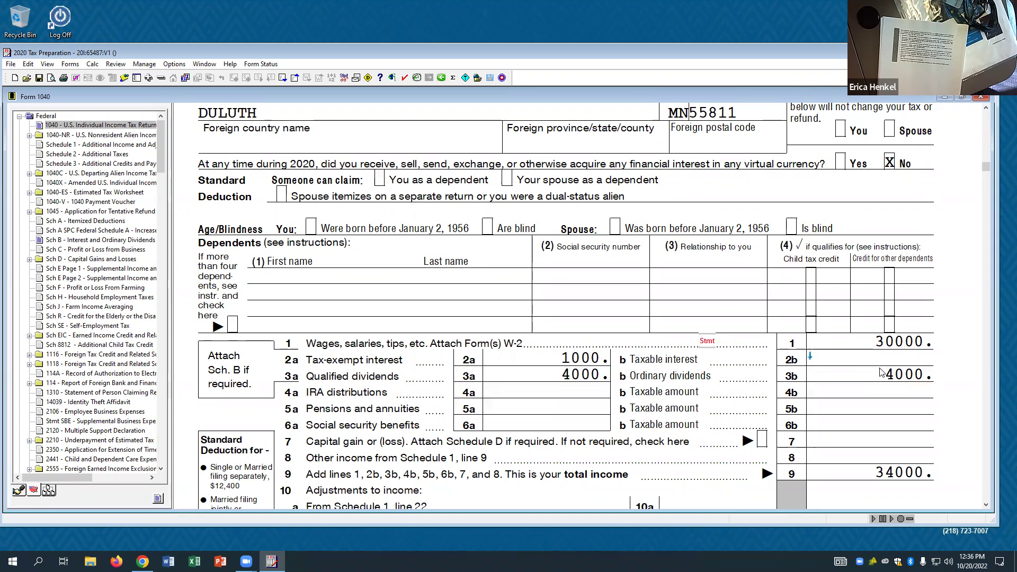
{"action": "scroll", "coordinate": [485, 357], "scroll_direction": "down", "scroll_amount": 3}
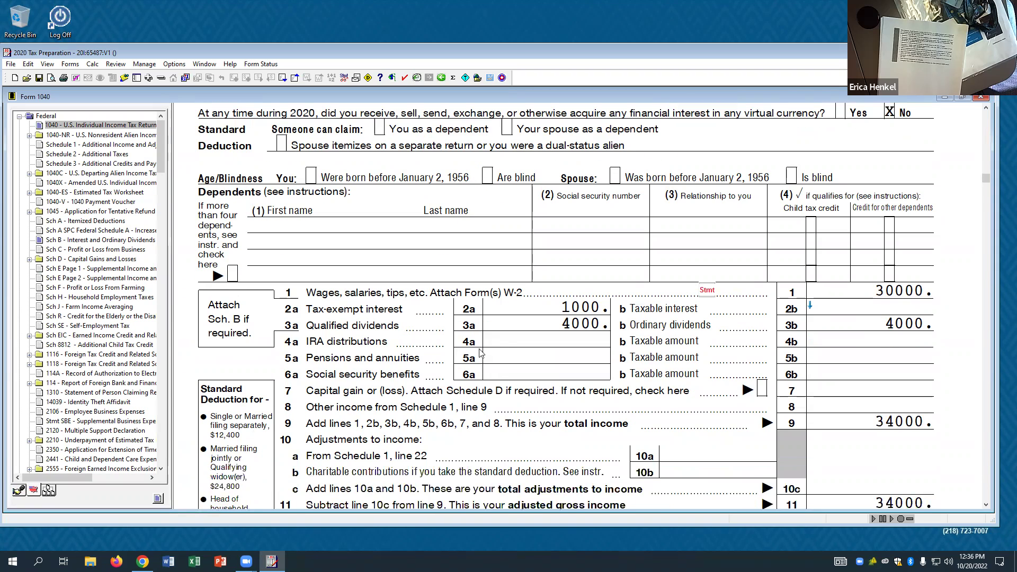
{"action": "scroll", "coordinate": [485, 357], "scroll_direction": "down", "scroll_amount": 7}
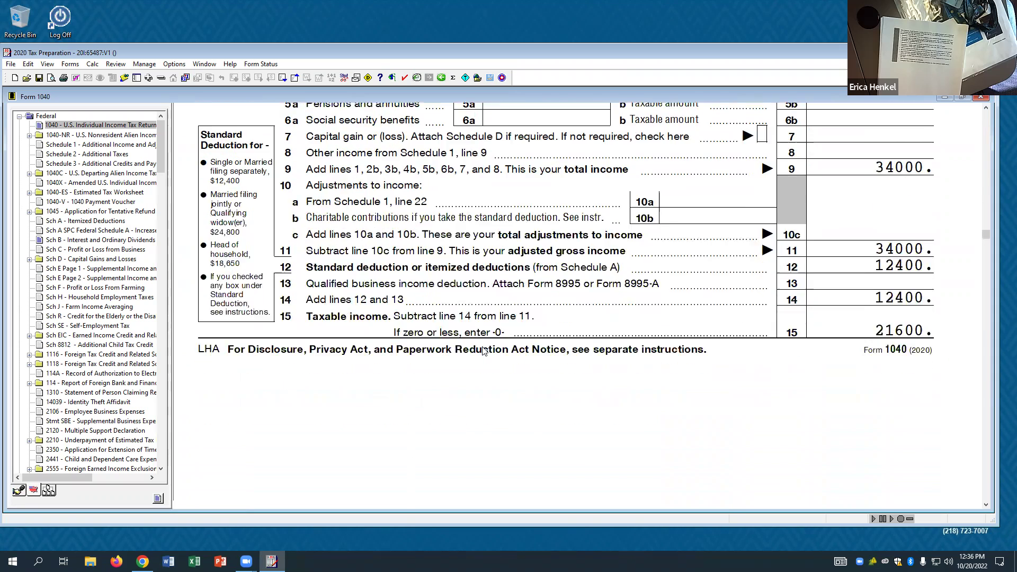
{"action": "scroll", "coordinate": [482, 352], "scroll_direction": "down", "scroll_amount": 7}
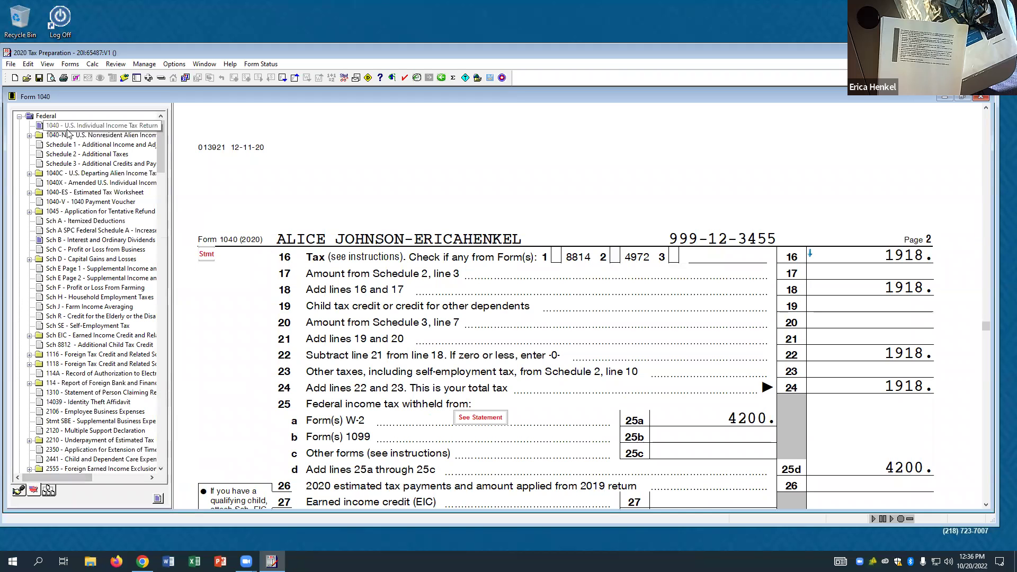
{"action": "left_click", "coordinate": [74, 146]}
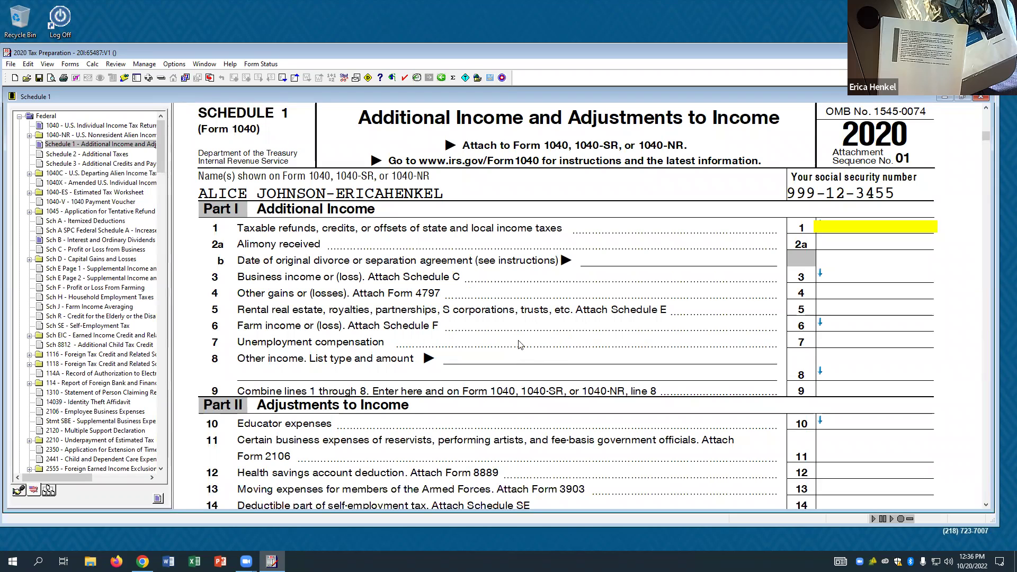
Follow Schedule 1 line 2a to the M-2 Alimony input form
{"action": "left_click", "coordinate": [846, 245]}
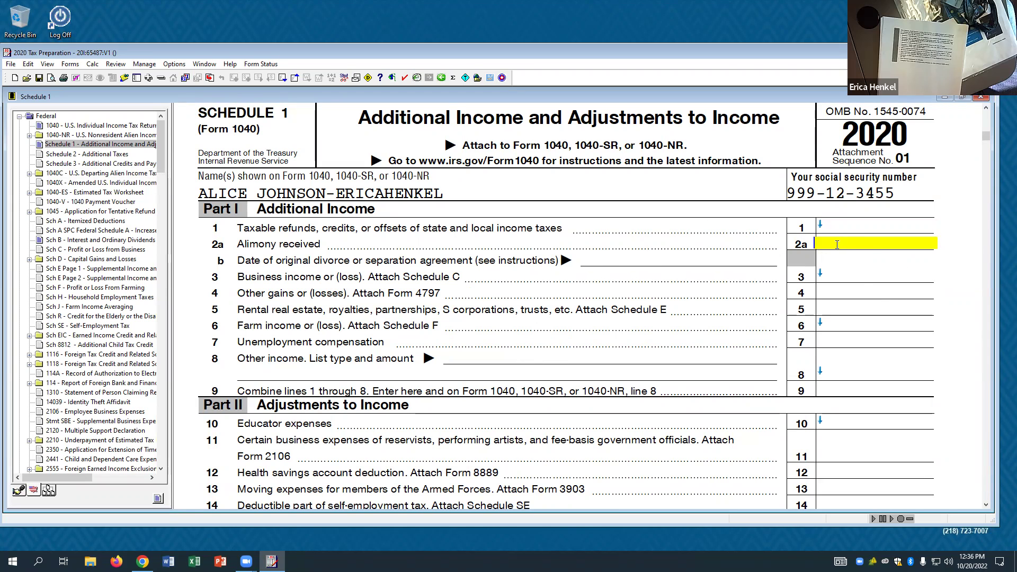
{"action": "right_click", "coordinate": [837, 245]}
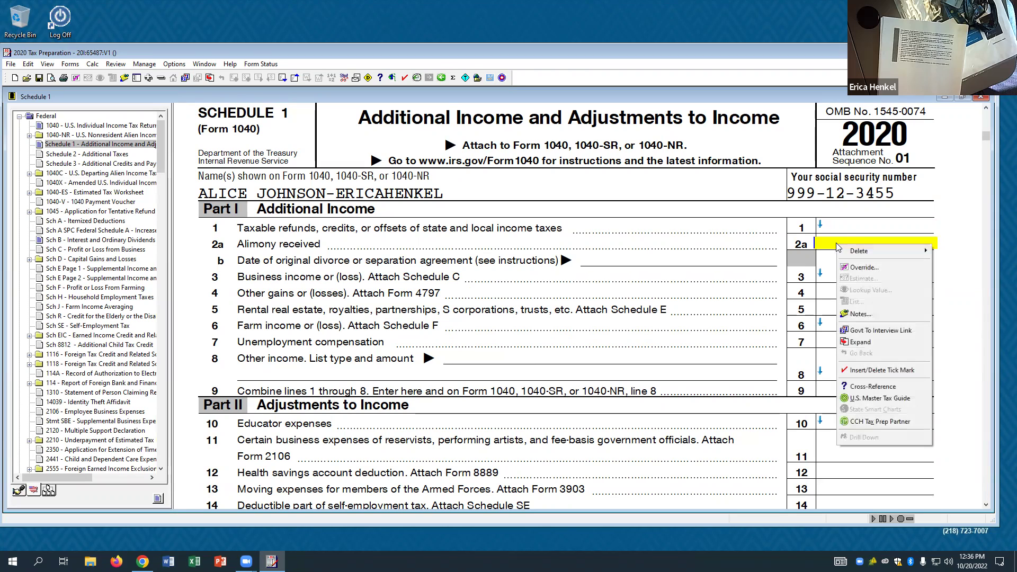
{"action": "left_click", "coordinate": [877, 331]}
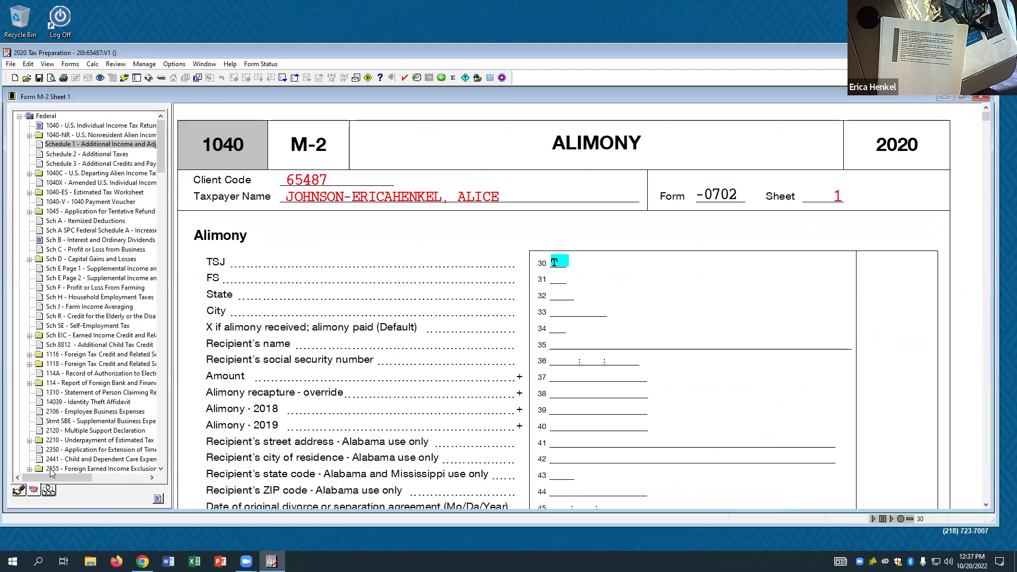
Show the forms by category and expand the Misc Inc/Adj folder
{"action": "left_click", "coordinate": [25, 491]}
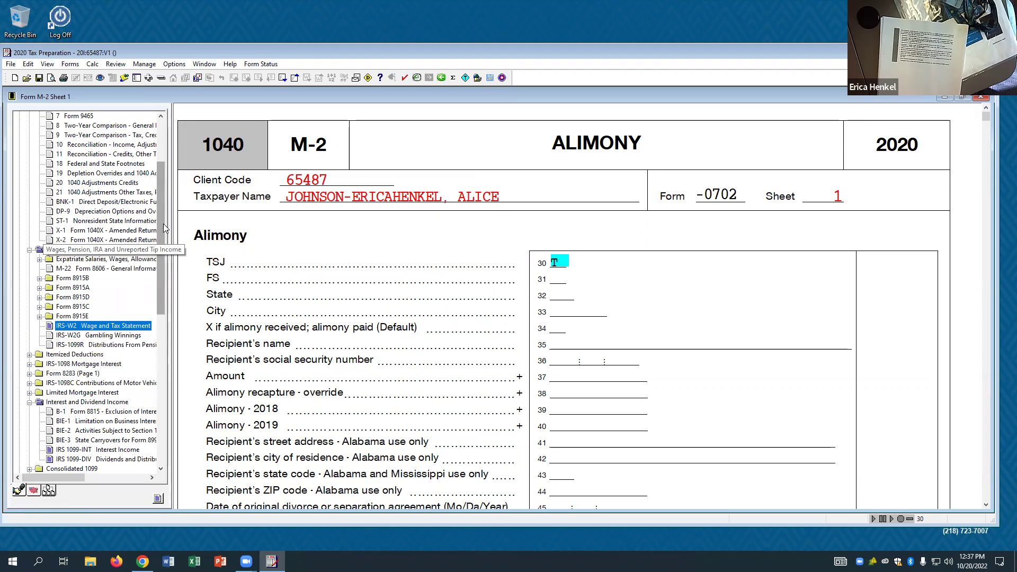
{"action": "left_click_drag", "start_coordinate": [162, 225], "coordinate": [163, 266]}
{"action": "scroll", "coordinate": [162, 266], "scroll_direction": "down", "scroll_amount": 7}
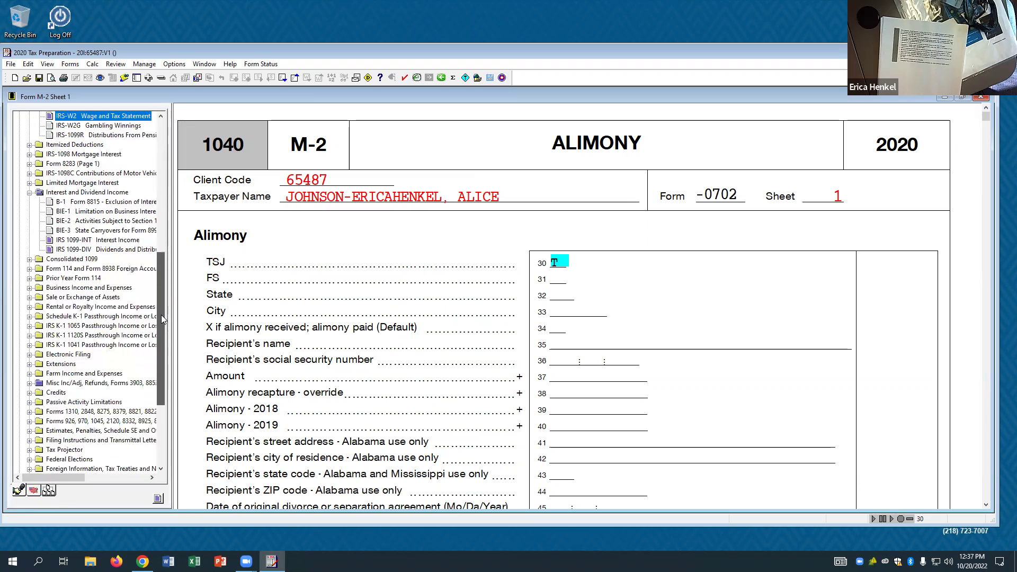
{"action": "left_click", "coordinate": [29, 316]}
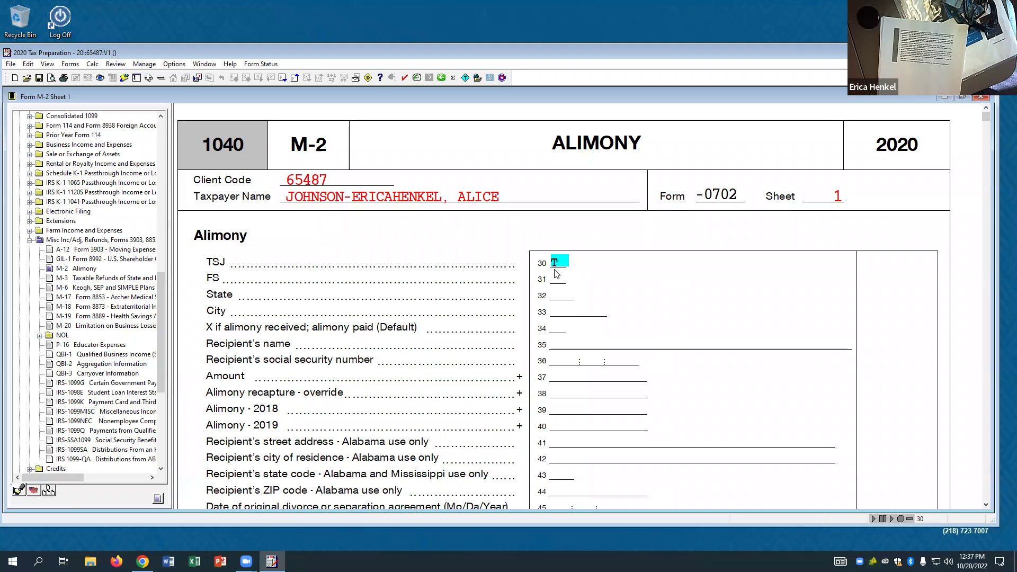
Mark the alimony as received and enter 13000 as the amount on the M-2 form
{"action": "left_click", "coordinate": [560, 332]}
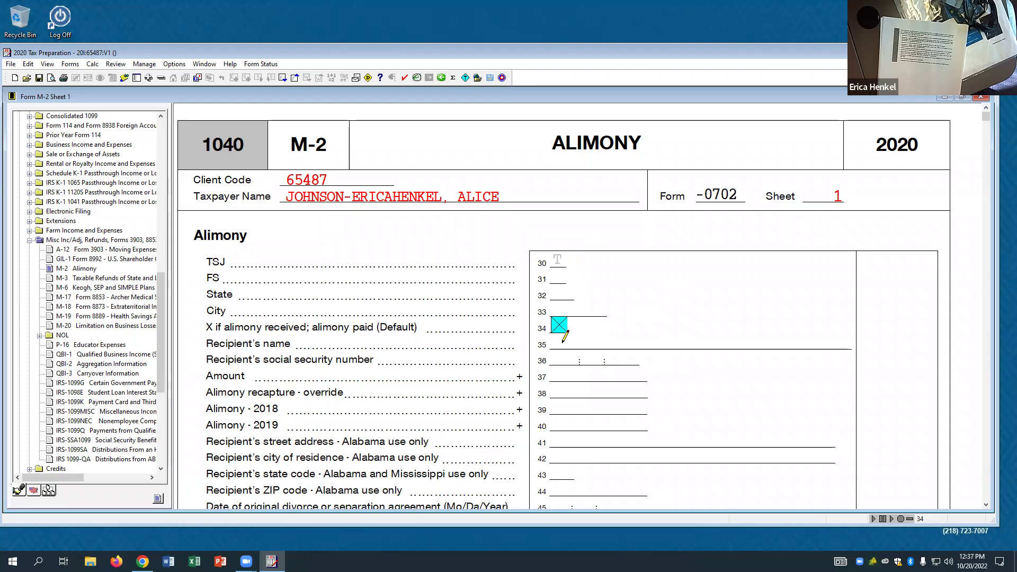
{"action": "left_click", "coordinate": [575, 380]}
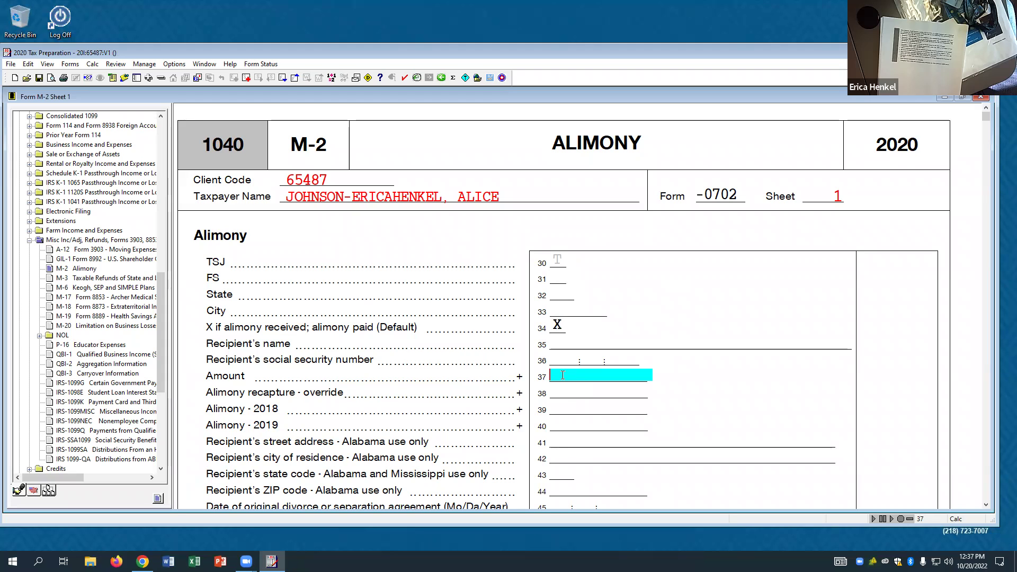
{"action": "type", "text": "13000"}
{"action": "key", "text": "Return"}
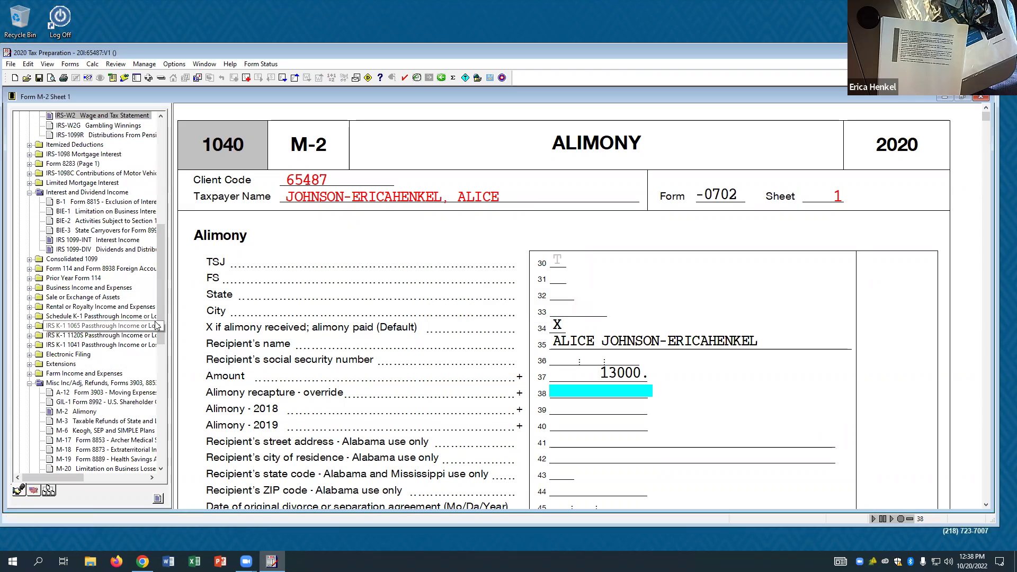
{"action": "left_click_drag", "start_coordinate": [160, 280], "coordinate": [157, 238]}
On the W-2, enter code C (taxable group-term life insurance) as the second box 12 code
{"action": "double_click", "coordinate": [98, 240]}
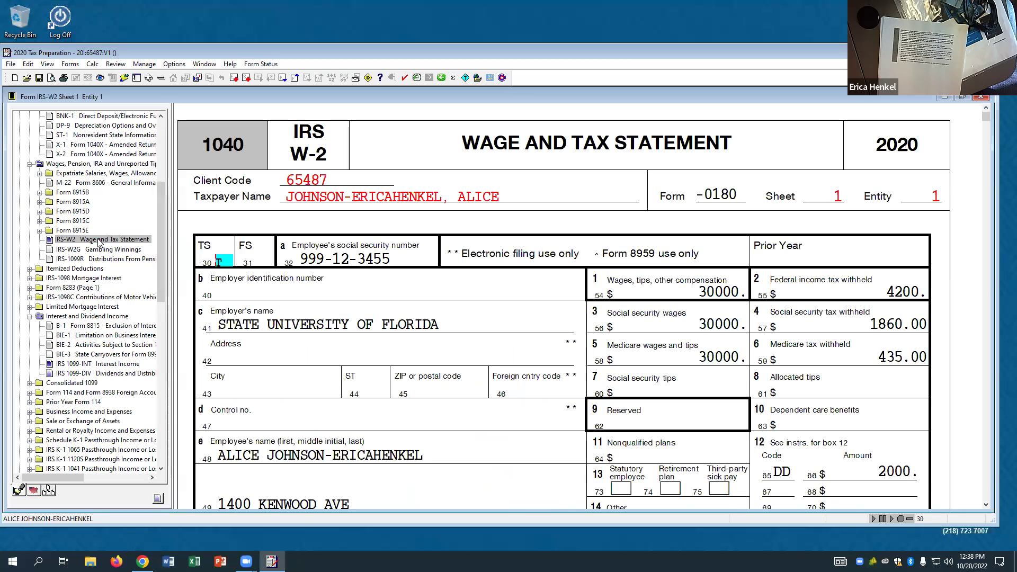
{"action": "scroll", "coordinate": [724, 345], "scroll_direction": "down", "scroll_amount": 3}
{"action": "left_click", "coordinate": [781, 406]}
{"action": "double_click", "coordinate": [780, 406]}
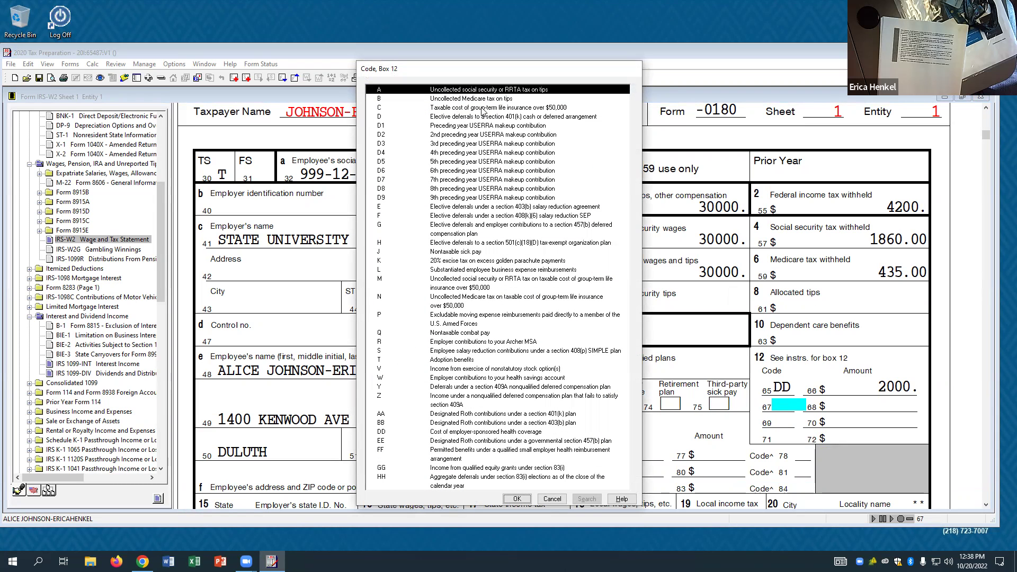
{"action": "left_click", "coordinate": [540, 111]}
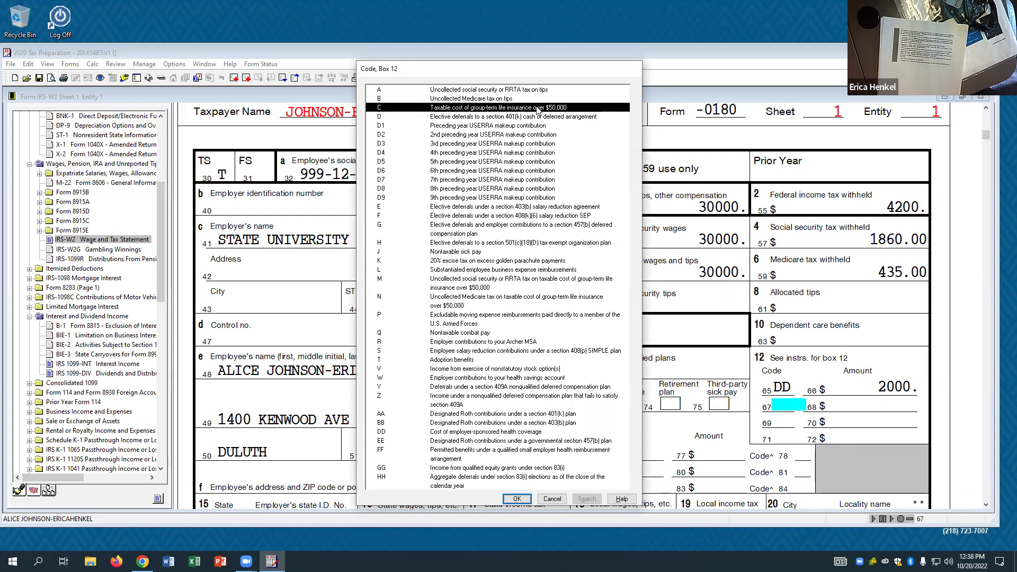
{"action": "left_click", "coordinate": [517, 499]}
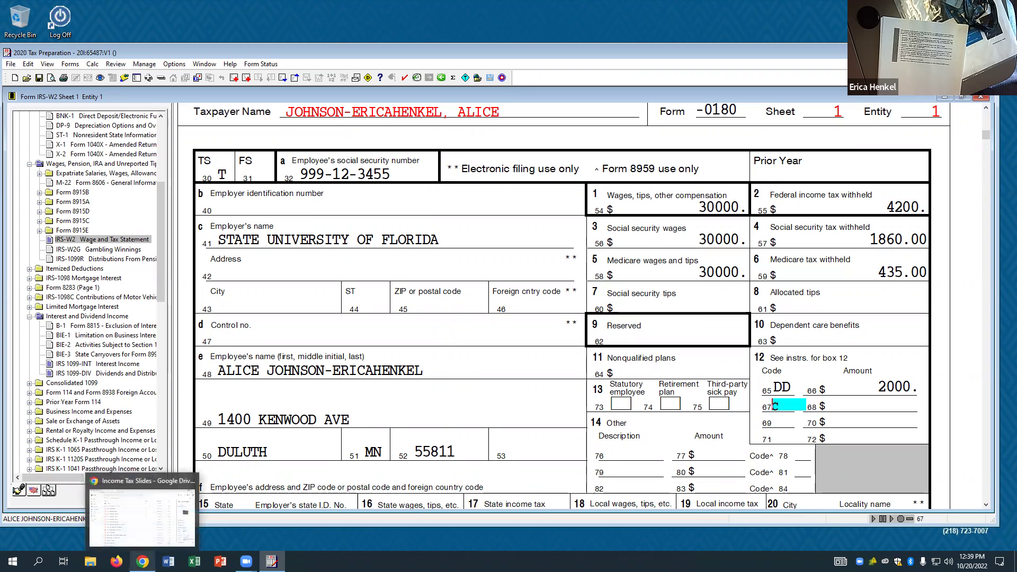
{"action": "left_click", "coordinate": [142, 561]}
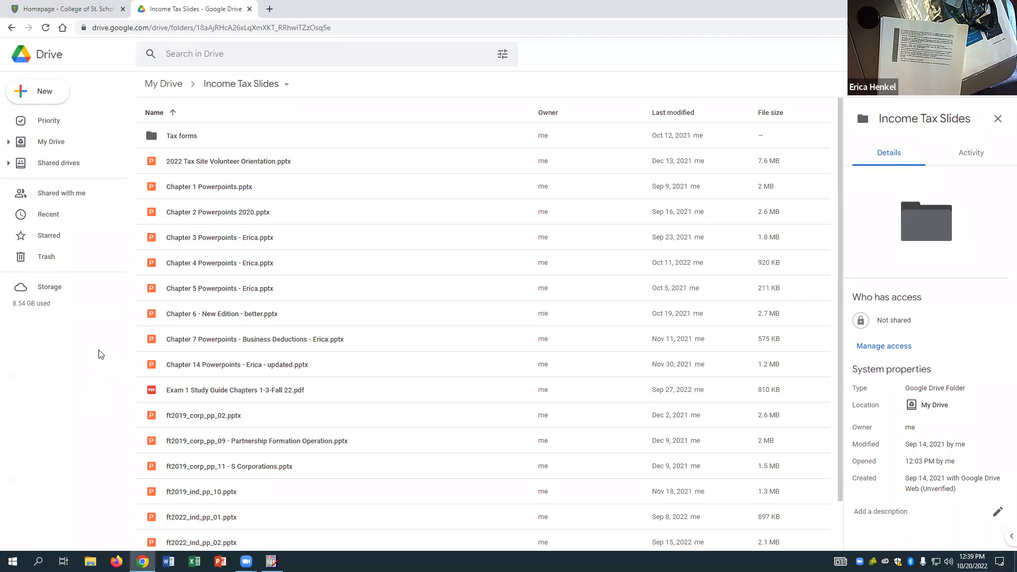
Open the Tax forms folder showing f1040.pdf and its schedules, then go to the my.CSS homepage tab
{"action": "left_click", "coordinate": [176, 136]}
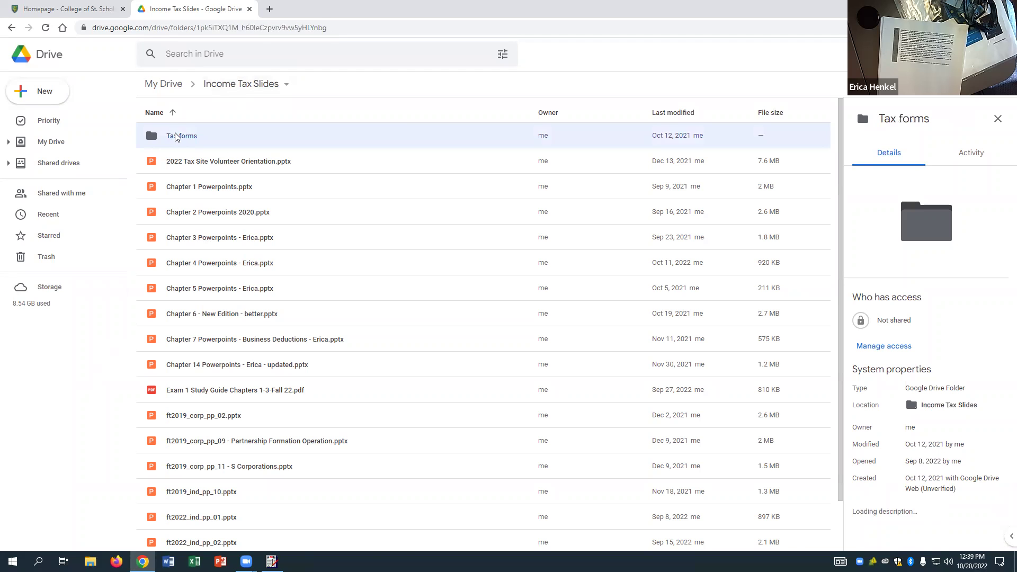
{"action": "double_click", "coordinate": [177, 136]}
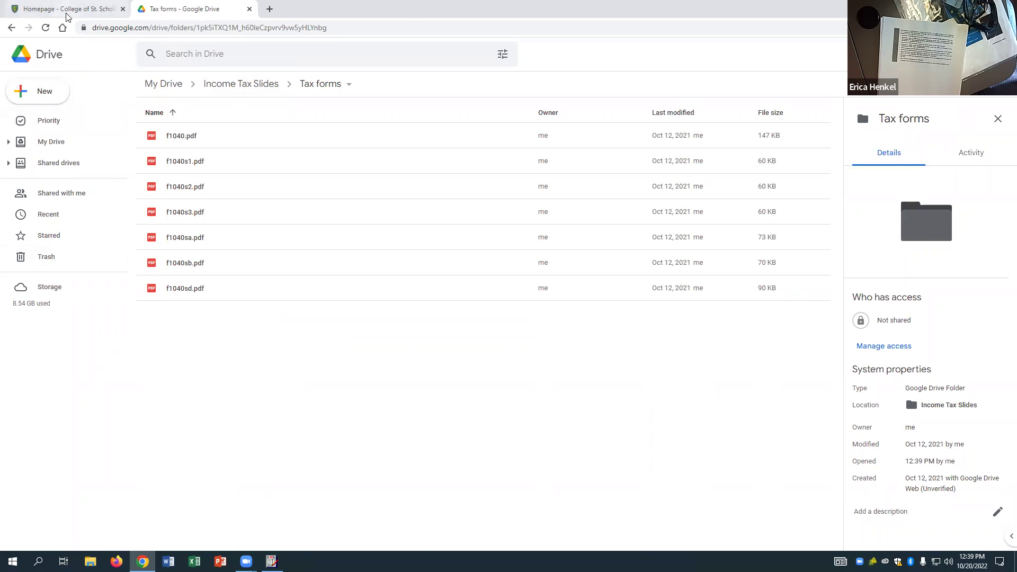
{"action": "left_click", "coordinate": [67, 12]}
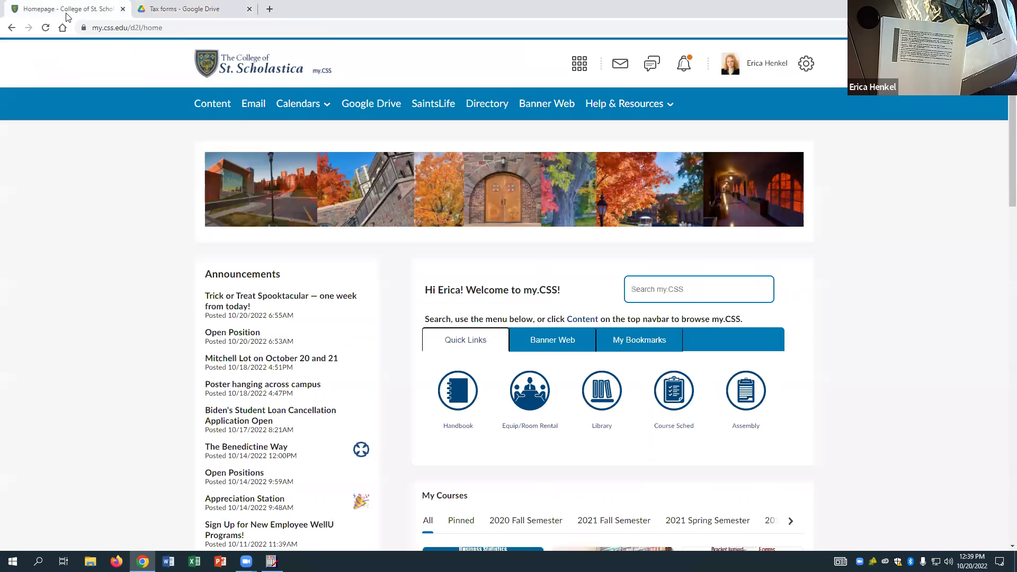
Open ACC 4420 Sec 001/700 from the course list and scroll down to the tax return tip announcement
{"action": "left_click", "coordinate": [577, 64]}
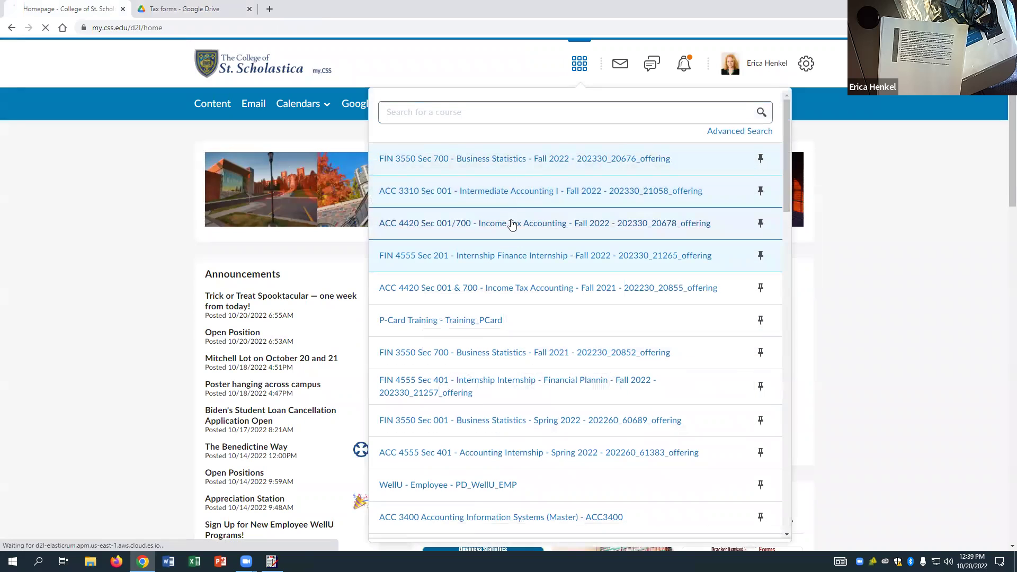
{"action": "left_click", "coordinate": [512, 223]}
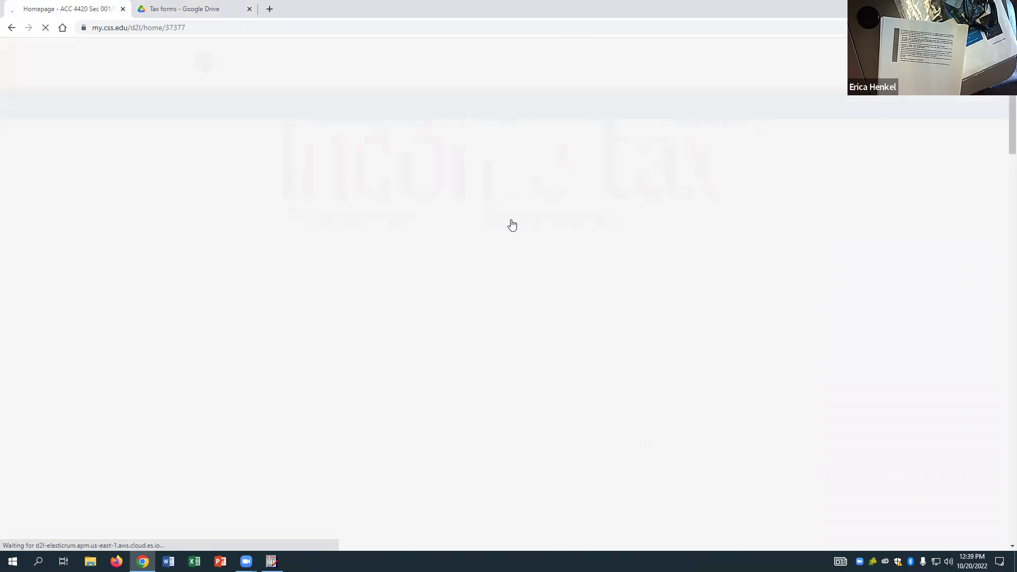
{"action": "scroll", "coordinate": [369, 334], "scroll_direction": "down", "scroll_amount": 12}
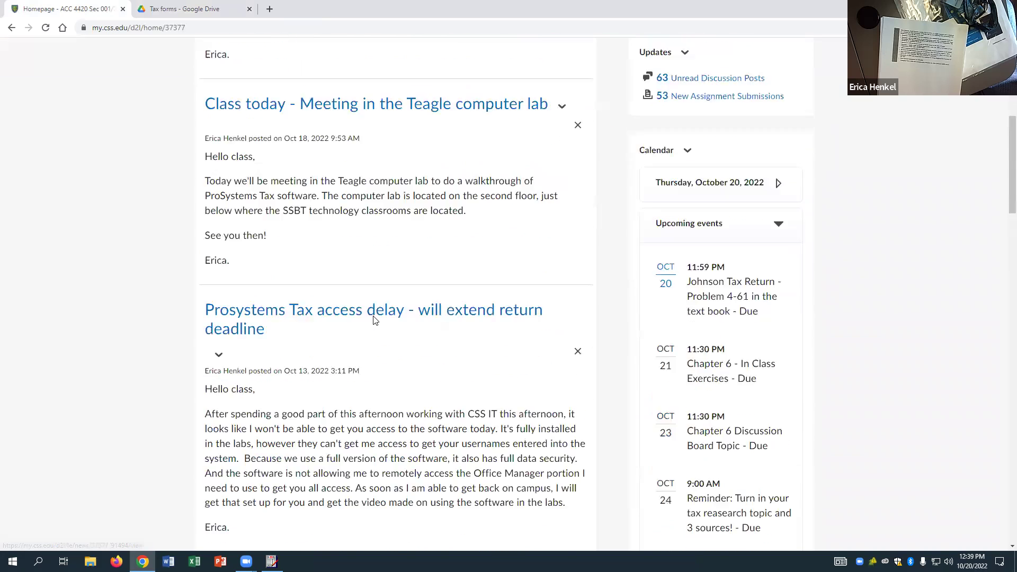
{"action": "scroll", "coordinate": [374, 320], "scroll_direction": "down", "scroll_amount": 4}
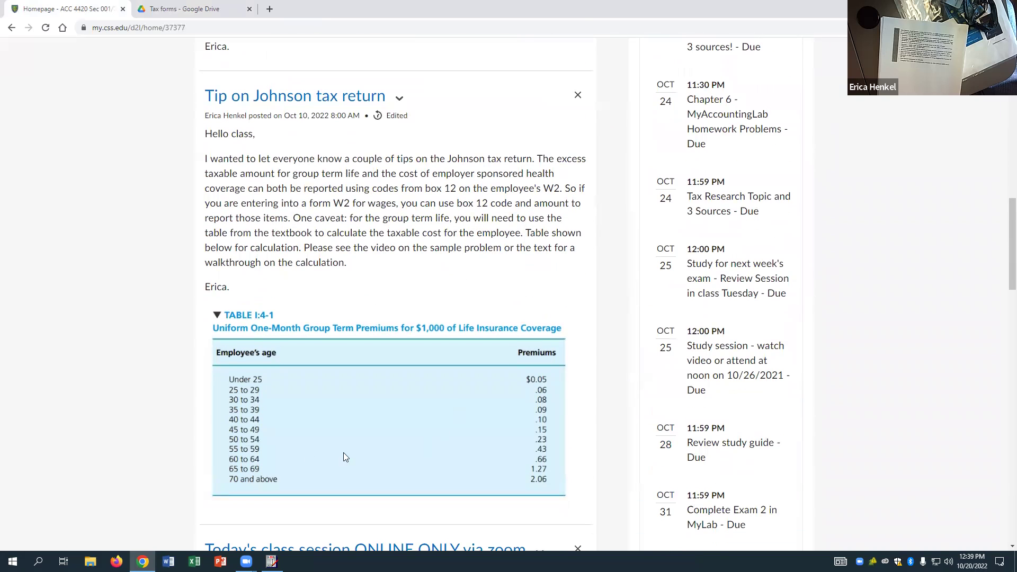
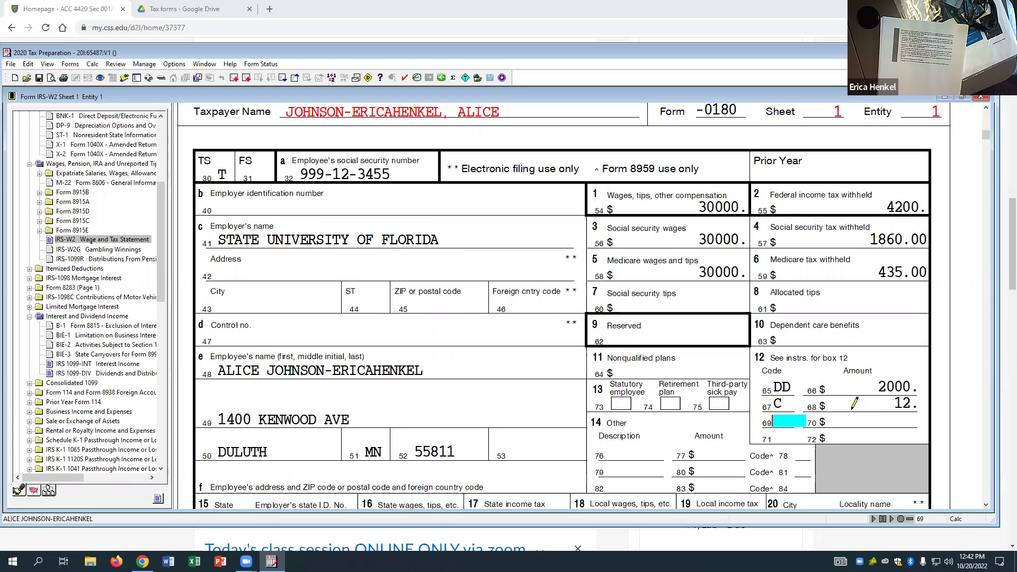
Change W-2 box 1 wages from 30000 to 31000, then expand the Itemized Deductions forms group
{"action": "left_click", "coordinate": [706, 210]}
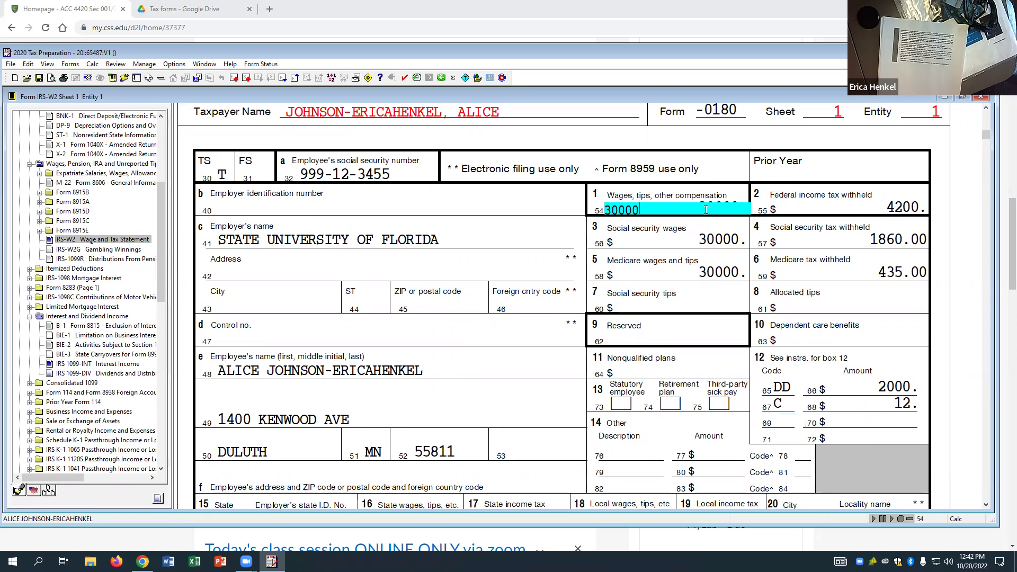
{"action": "left_click_drag", "start_coordinate": [706, 207], "coordinate": [602, 210]}
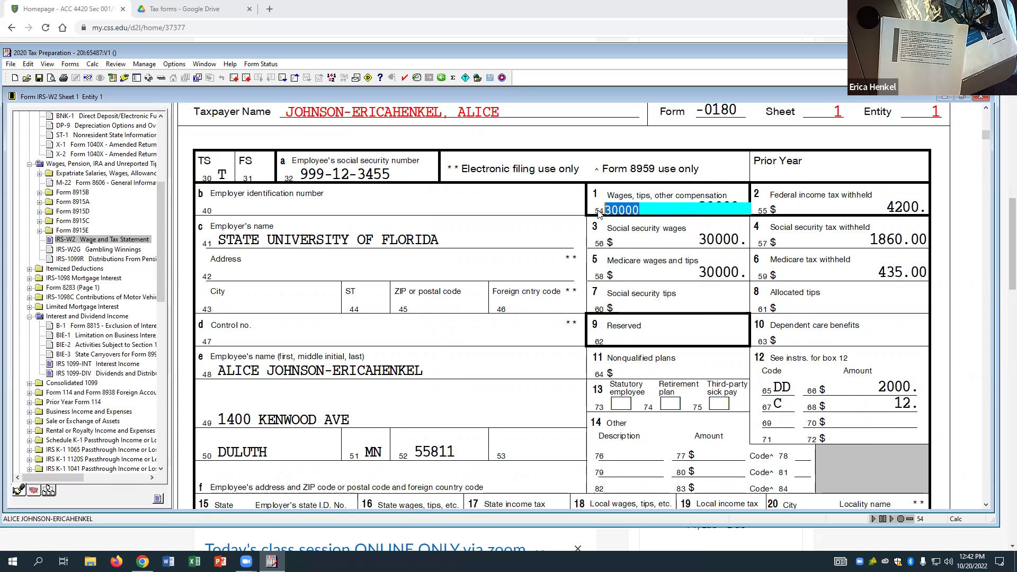
{"action": "type", "text": "31000"}
{"action": "key", "text": "Tab"}
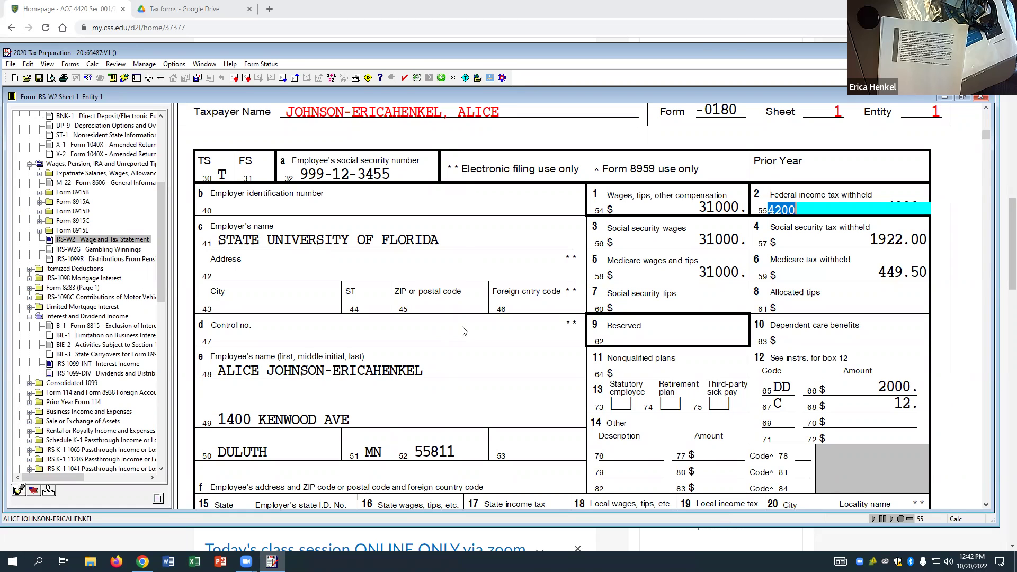
{"action": "left_click", "coordinate": [30, 316]}
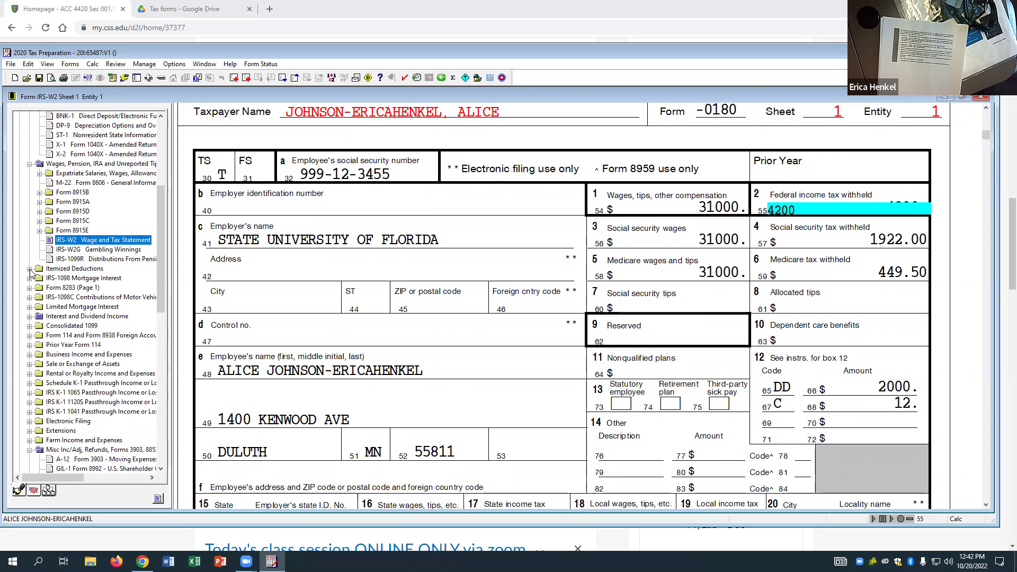
{"action": "left_click", "coordinate": [30, 269]}
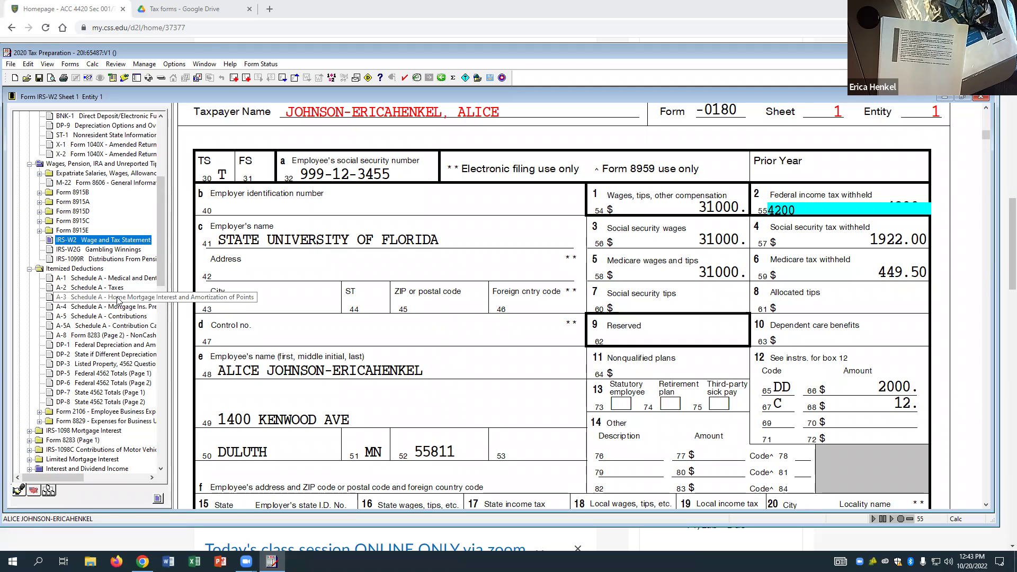
Enter $10,000 mortgage interest on Schedule A-3 line 30 and recalculate the return
{"action": "left_click", "coordinate": [117, 300]}
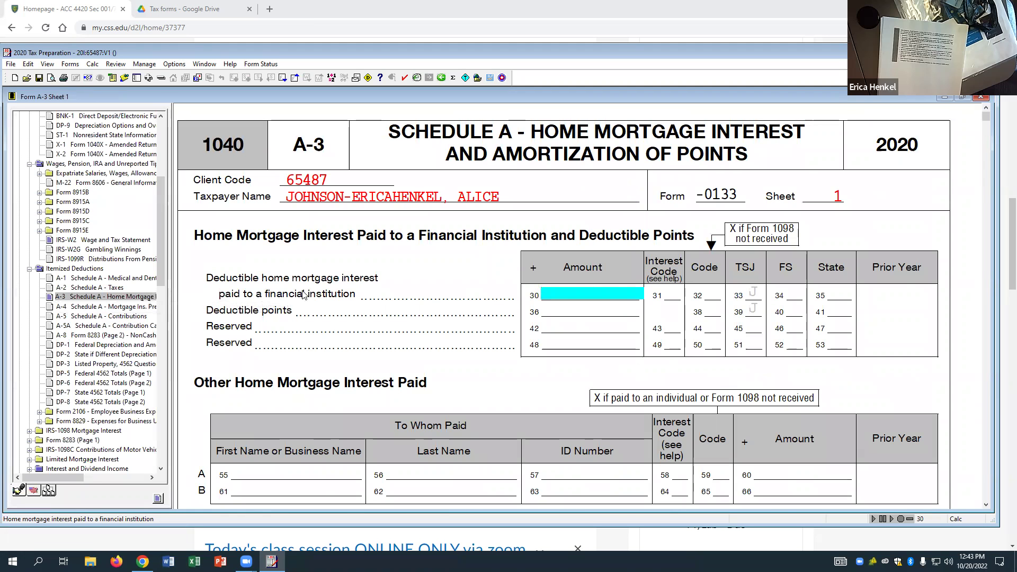
{"action": "type", "text": "10000"}
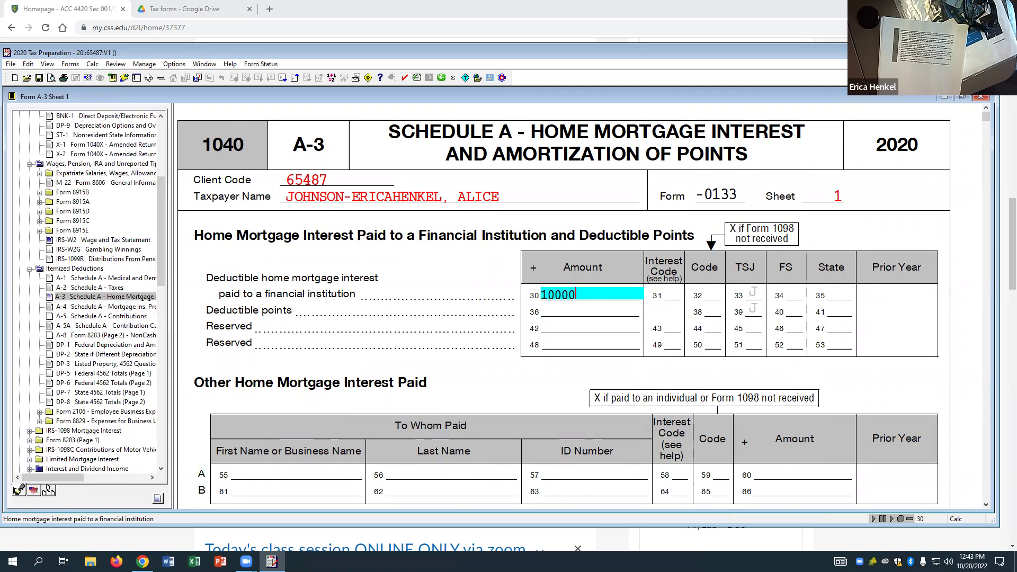
{"action": "key", "text": "Tab"}
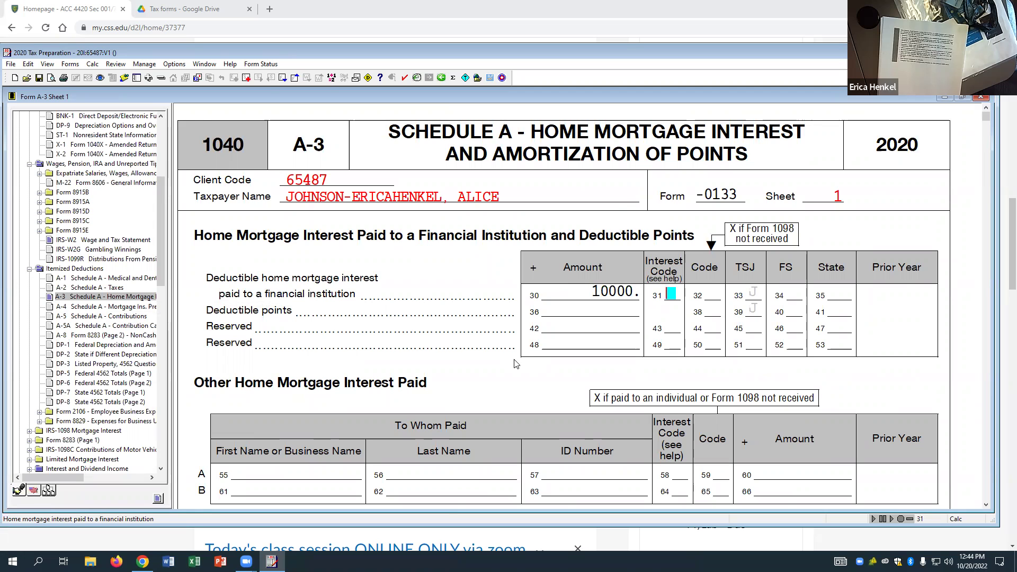
{"action": "left_click", "coordinate": [331, 78]}
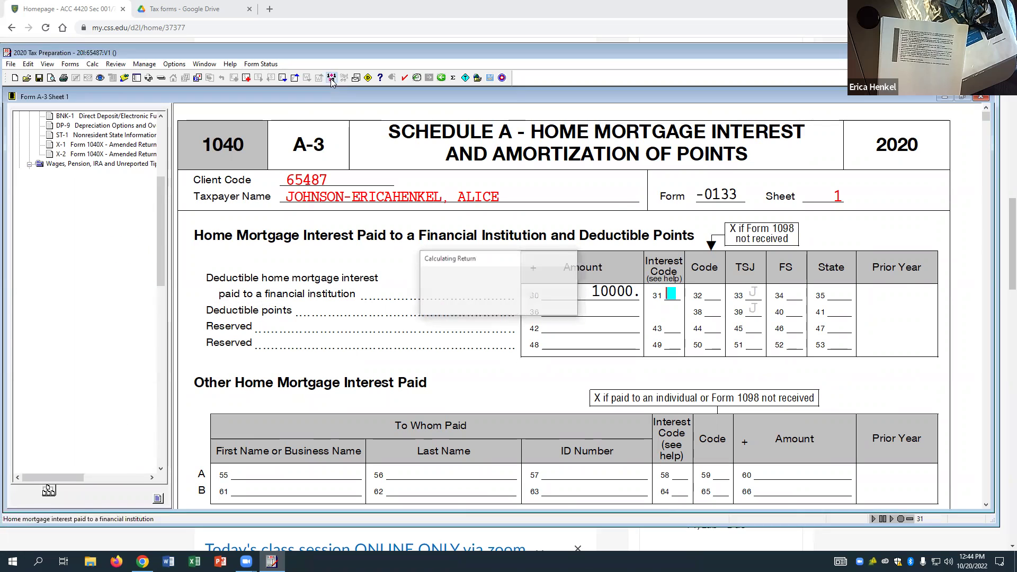
Switch to the Federal forms list and review the Form 1040 income lines 1–15
{"action": "left_click", "coordinate": [35, 489]}
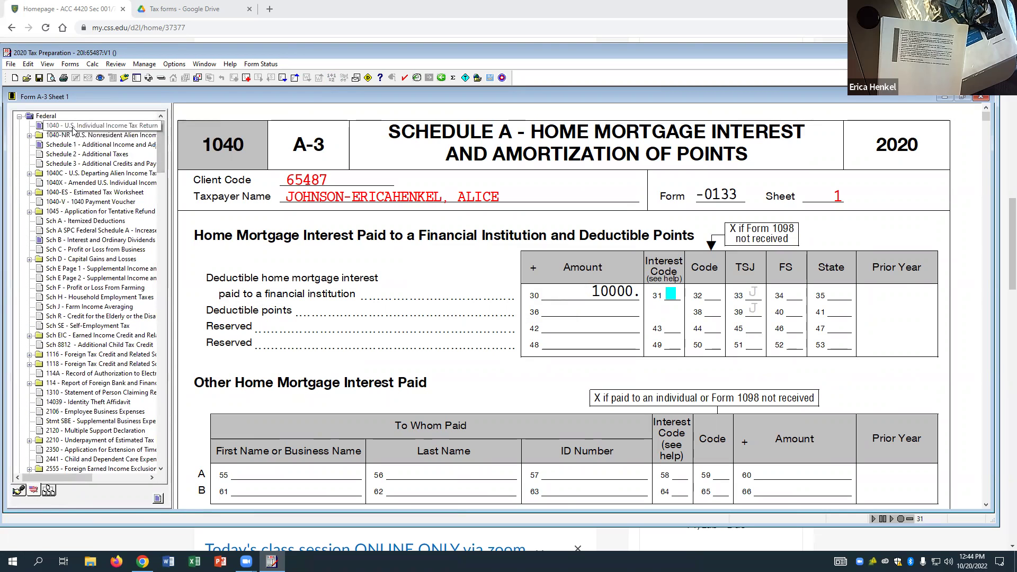
{"action": "scroll", "coordinate": [973, 404], "scroll_direction": "down", "scroll_amount": 5}
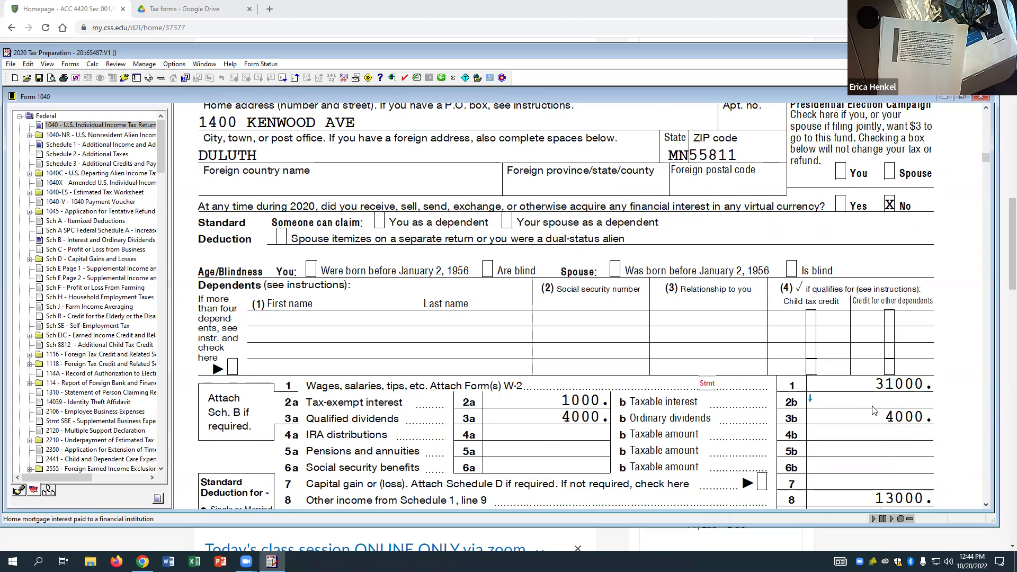
{"action": "scroll", "coordinate": [861, 402], "scroll_direction": "down", "scroll_amount": 2}
{"action": "scroll", "coordinate": [861, 402], "scroll_direction": "down", "scroll_amount": 5}
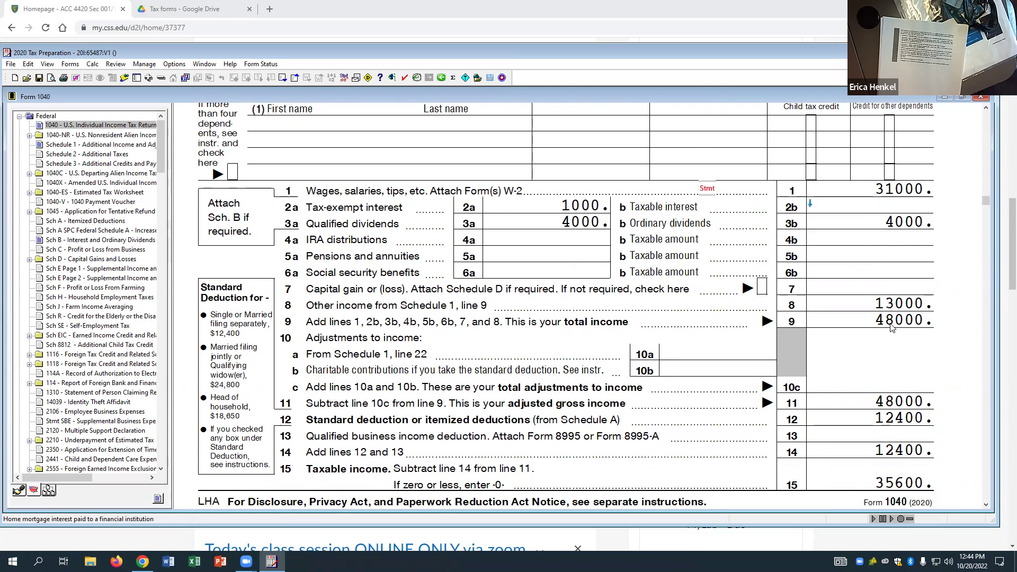
{"action": "scroll", "coordinate": [896, 323], "scroll_direction": "up", "scroll_amount": 3}
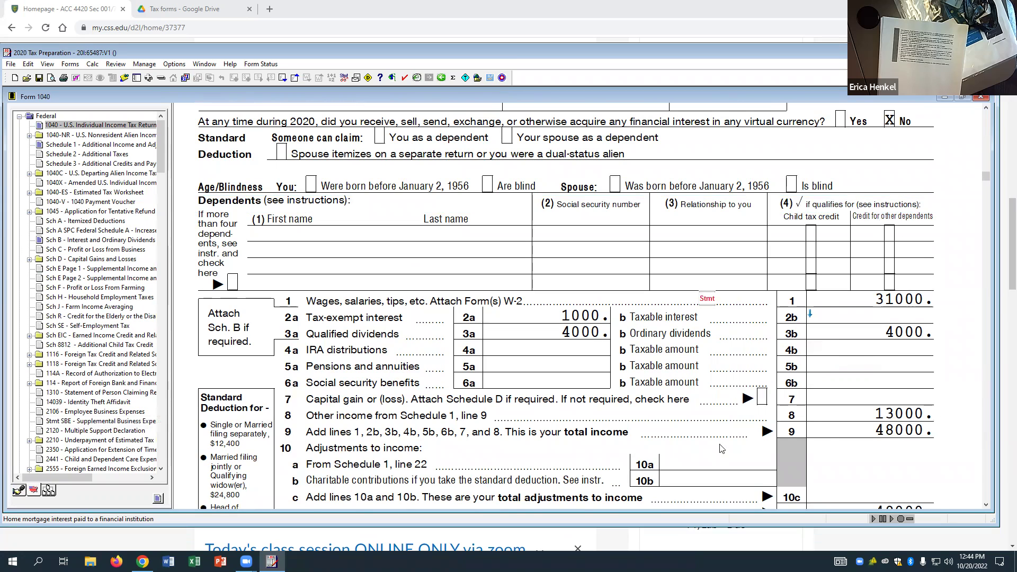
{"action": "scroll", "coordinate": [660, 374], "scroll_direction": "down", "scroll_amount": 1}
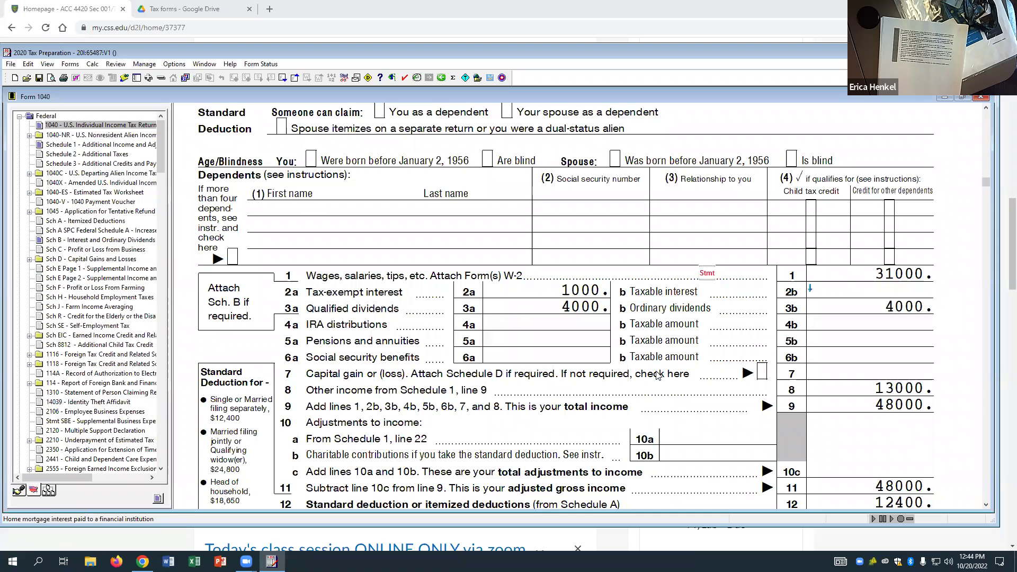
Open Schedule 1 and review the $13,000 alimony received and line 9 total
{"action": "left_click", "coordinate": [82, 144]}
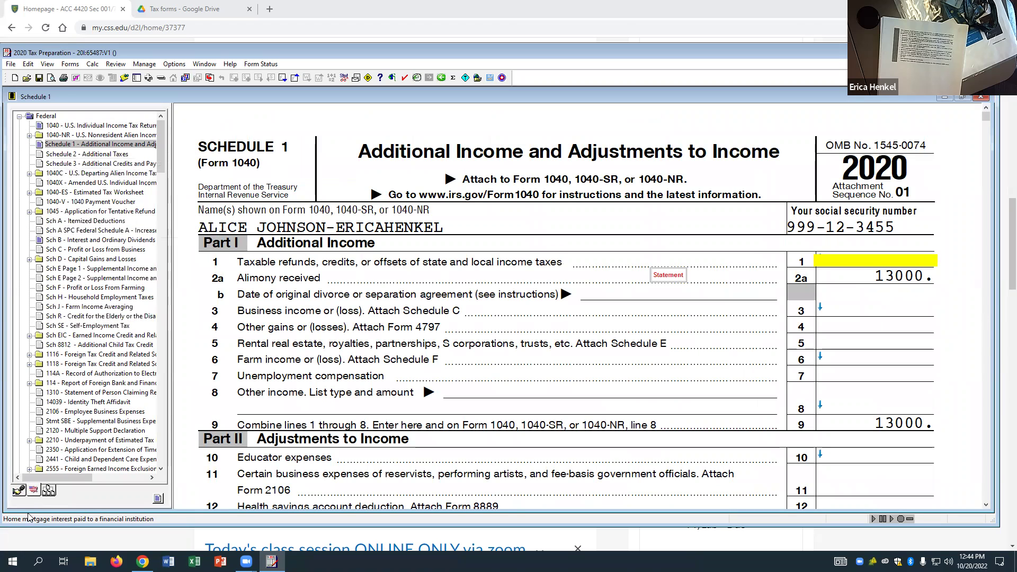
{"action": "left_click_drag", "start_coordinate": [160, 146], "coordinate": [159, 263]}
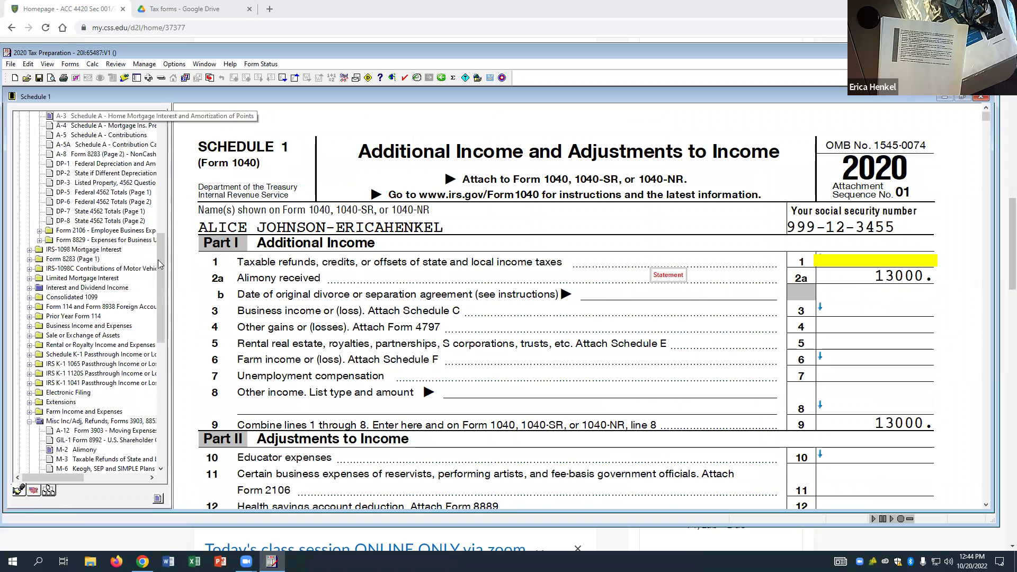
{"action": "scroll", "coordinate": [158, 253], "scroll_direction": "up", "scroll_amount": 3}
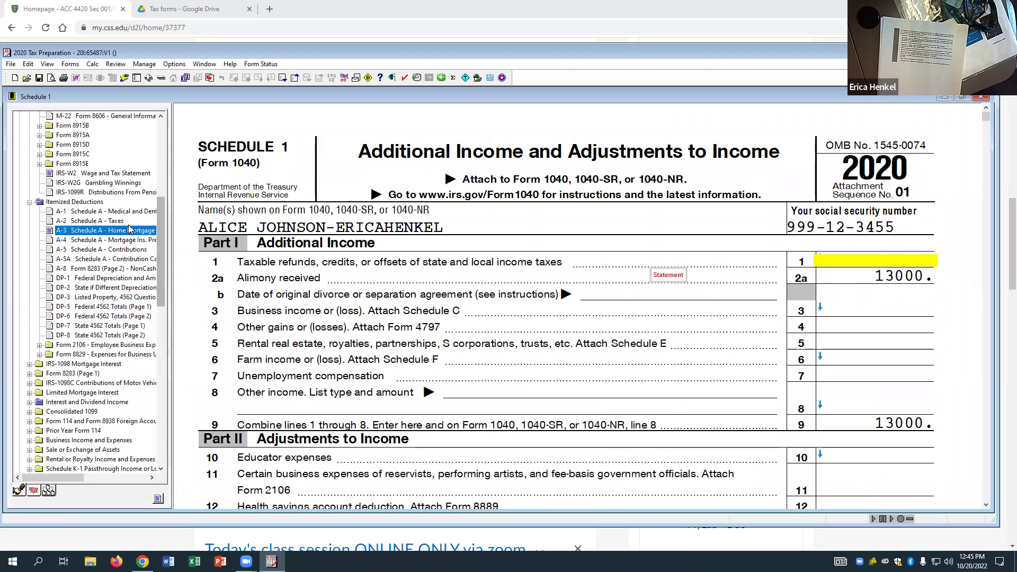
{"action": "left_click_drag", "start_coordinate": [159, 200], "coordinate": [157, 113]}
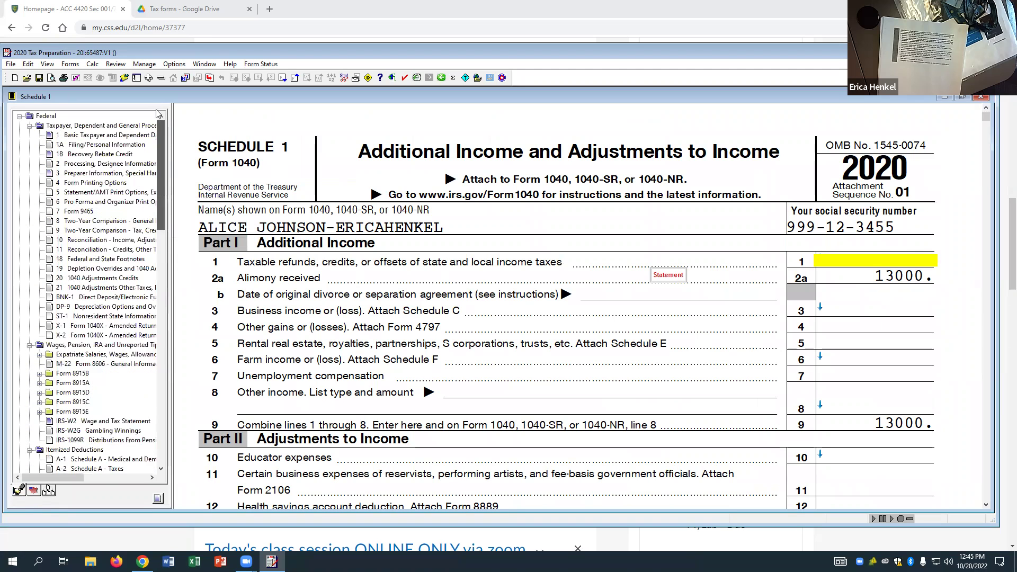
{"action": "scroll", "coordinate": [91, 315], "scroll_direction": "down", "scroll_amount": 4}
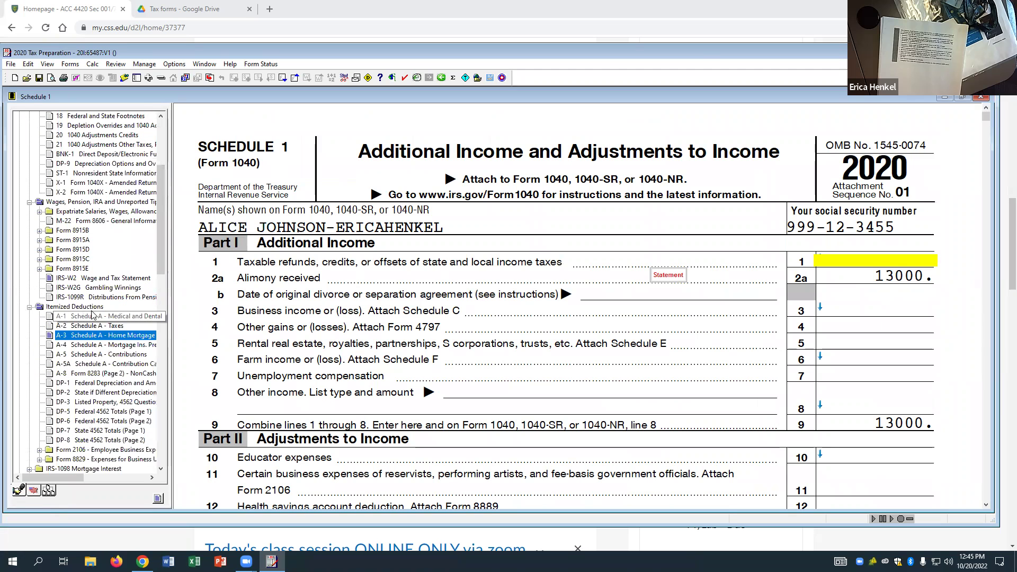
{"action": "left_click", "coordinate": [71, 338]}
Open the W-2 and change box 1 wages to 31012
{"action": "double_click", "coordinate": [81, 278]}
{"action": "left_click", "coordinate": [740, 290]}
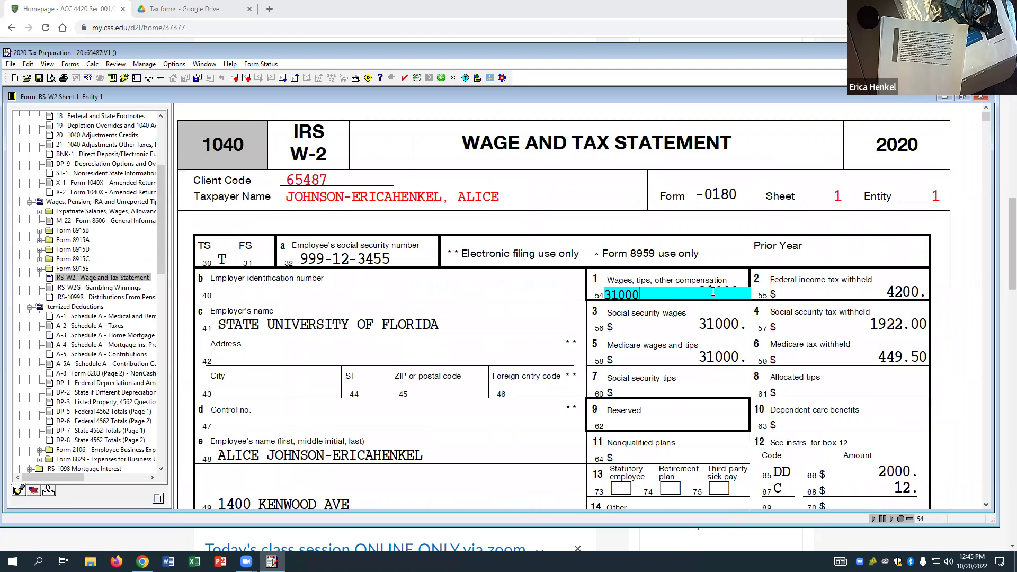
{"action": "key", "text": "BackSpace"}
{"action": "key", "text": "BackSpace"}
{"action": "type", "text": "12"}
{"action": "key", "text": "Tab"}
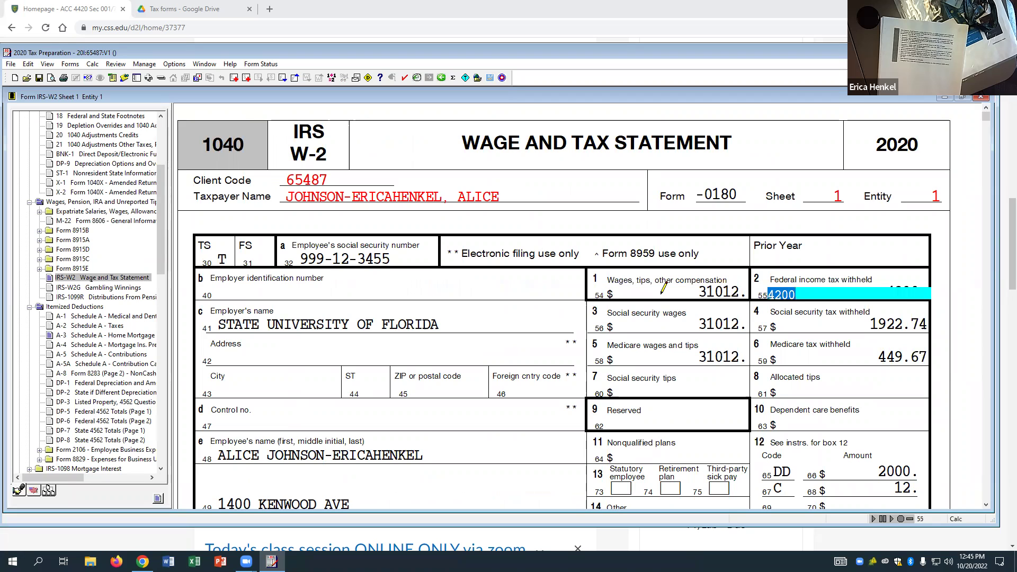
Enter 4200 federal tax withheld in box 2, return to Form 1, and recalculate
{"action": "left_click", "coordinate": [624, 319]}
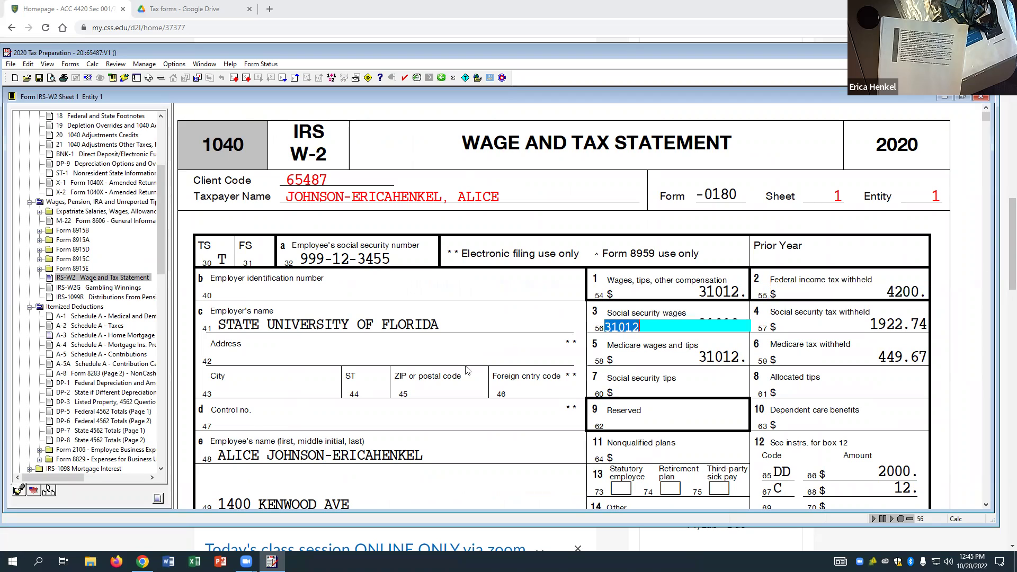
{"action": "key", "text": "ctrl+Home"}
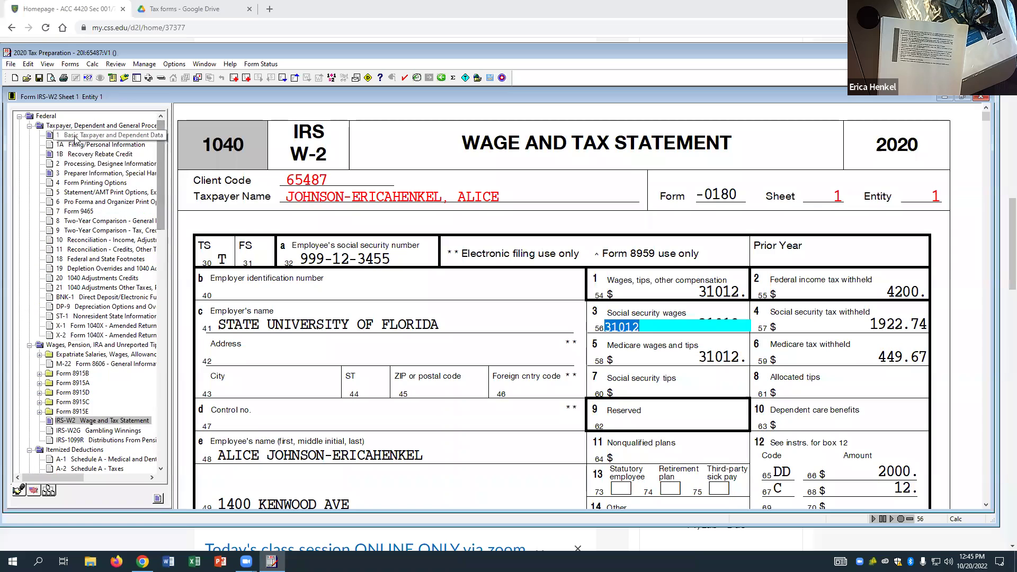
{"action": "left_click", "coordinate": [332, 78]}
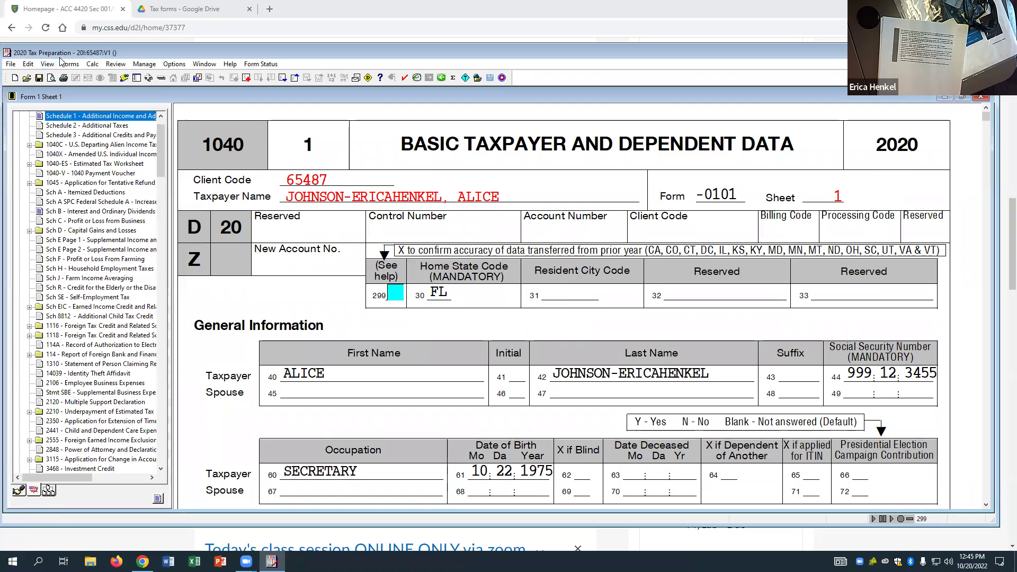
Open Form 1040 and review lines 1–15, total income 48012 and taxable income 35612
{"action": "double_click", "coordinate": [96, 125]}
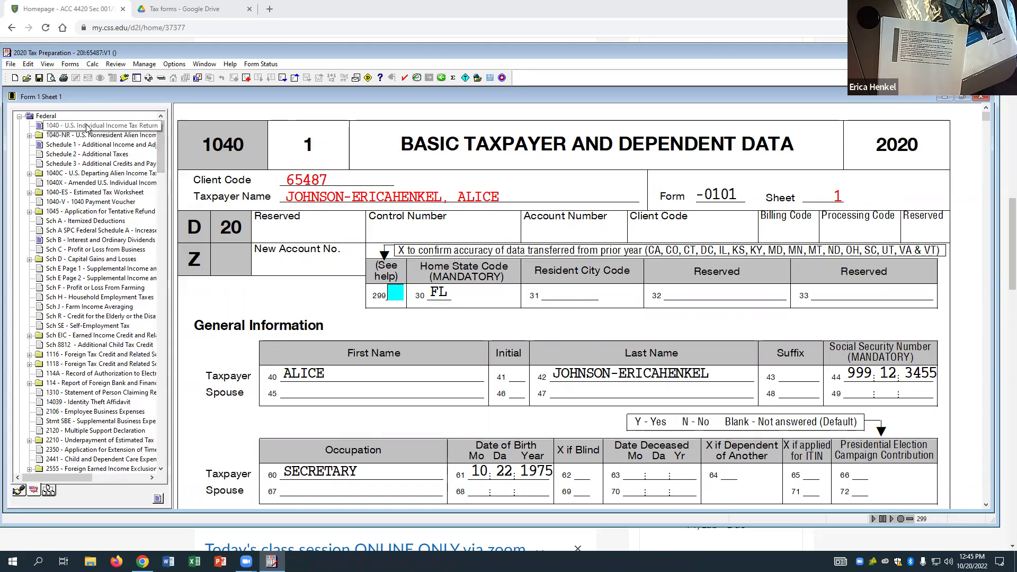
{"action": "scroll", "coordinate": [742, 352], "scroll_direction": "down", "scroll_amount": 3}
{"action": "scroll", "coordinate": [742, 353], "scroll_direction": "down", "scroll_amount": 4}
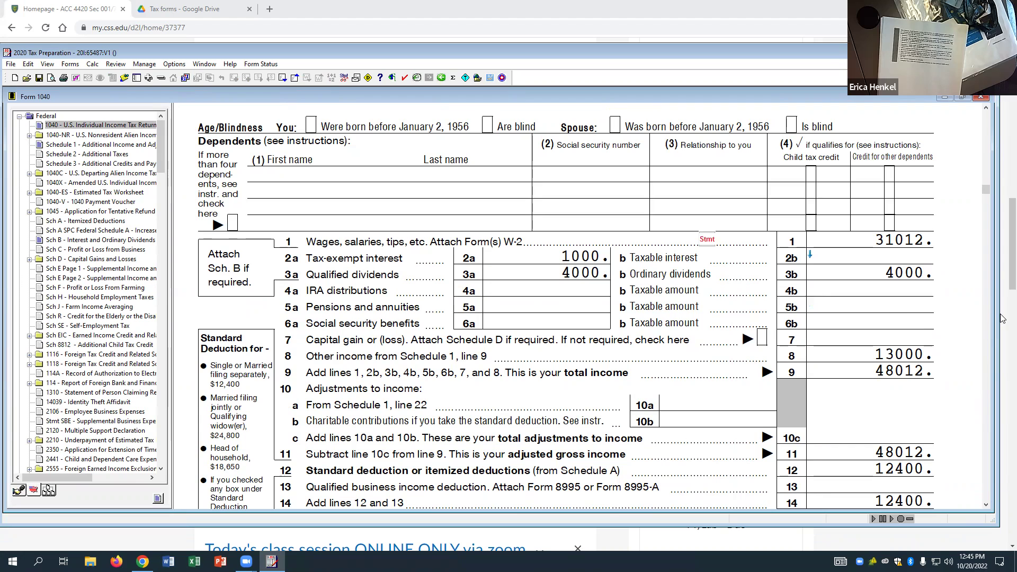
{"action": "left_click_drag", "start_coordinate": [988, 192], "coordinate": [985, 249]}
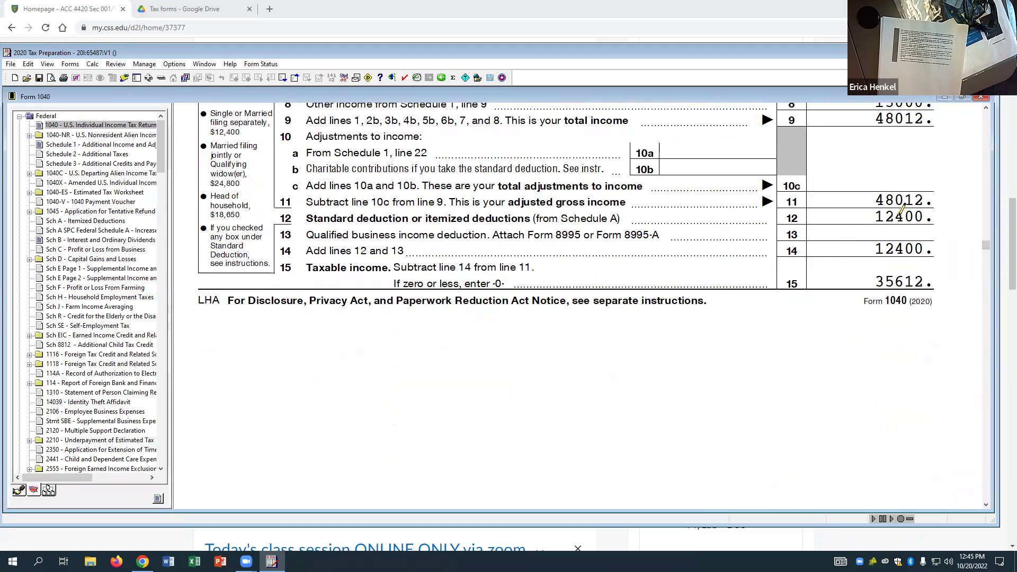
{"action": "left_click_drag", "start_coordinate": [986, 244], "coordinate": [985, 116]}
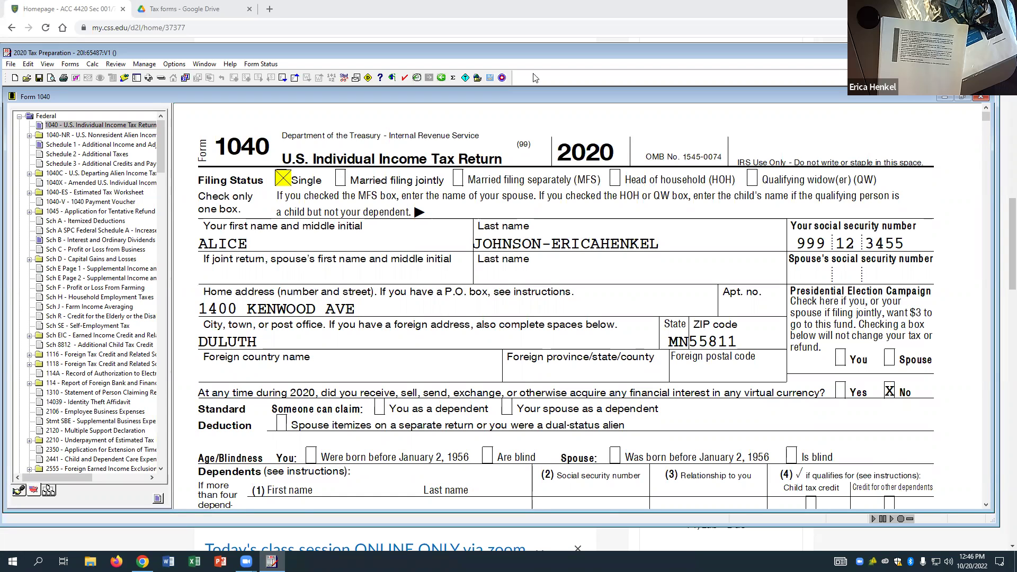
Save the return, then bring up the Print options
{"action": "left_click", "coordinate": [38, 78]}
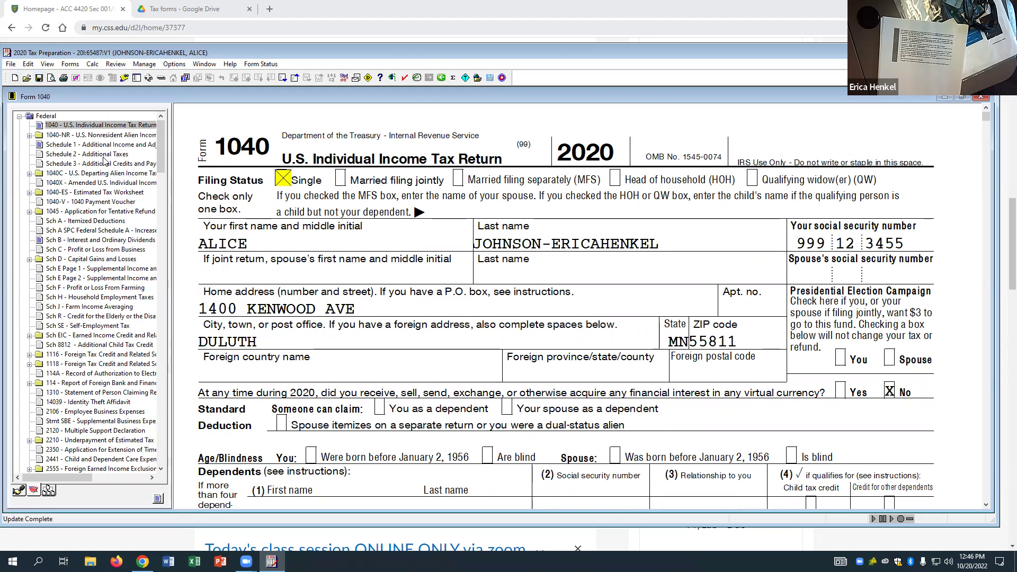
{"action": "left_click", "coordinate": [63, 78]}
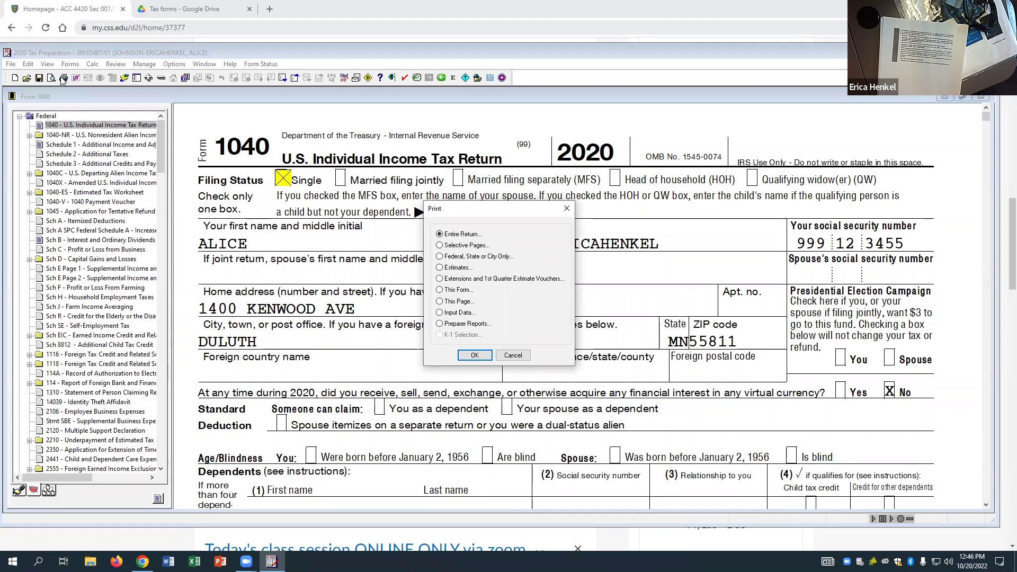
Print the Entire Return with Government and Client unchecked and Accountant sent To PDF file
{"action": "left_click", "coordinate": [475, 355]}
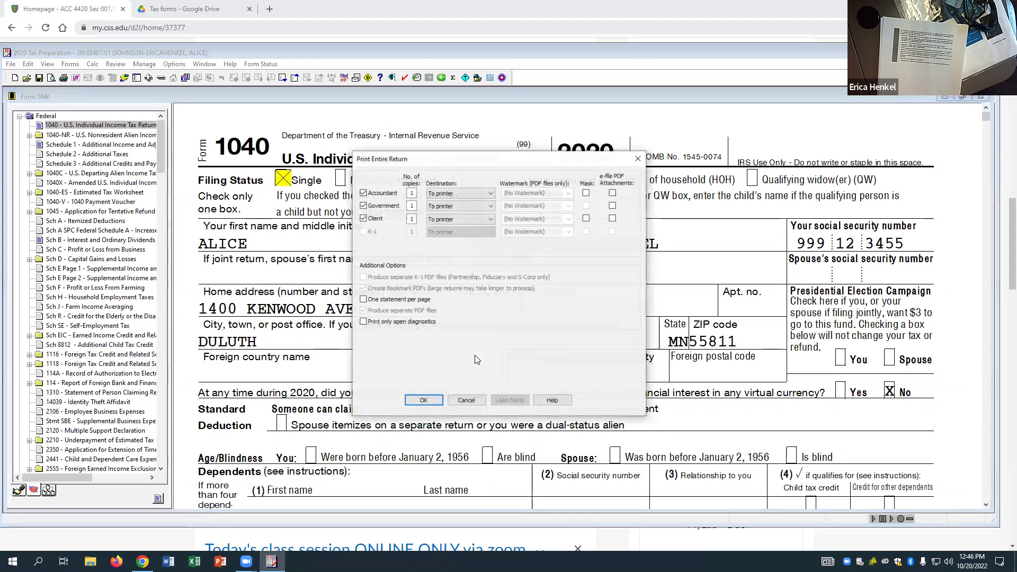
{"action": "left_click", "coordinate": [364, 206]}
{"action": "left_click", "coordinate": [364, 218]}
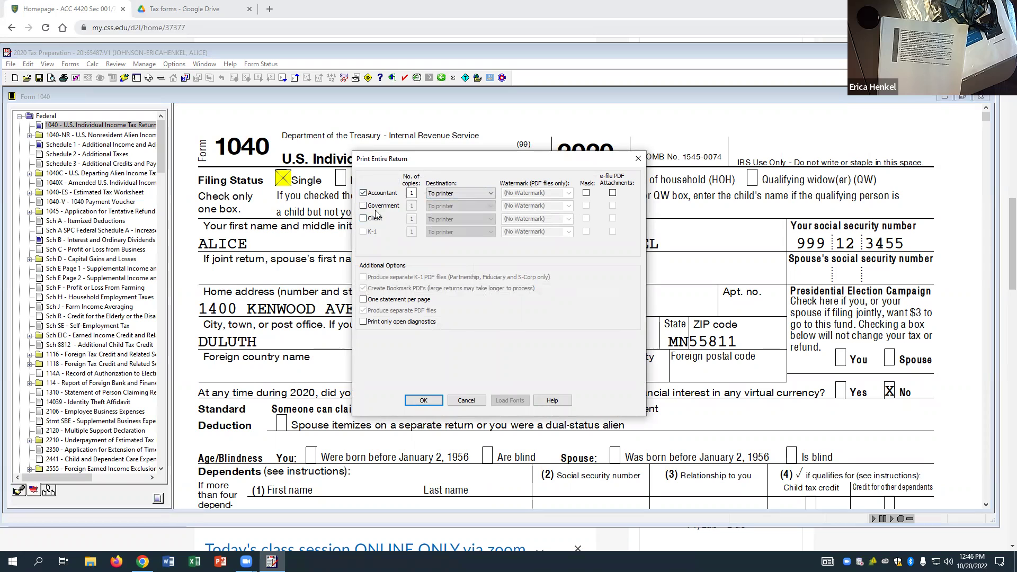
{"action": "left_click", "coordinate": [491, 194]}
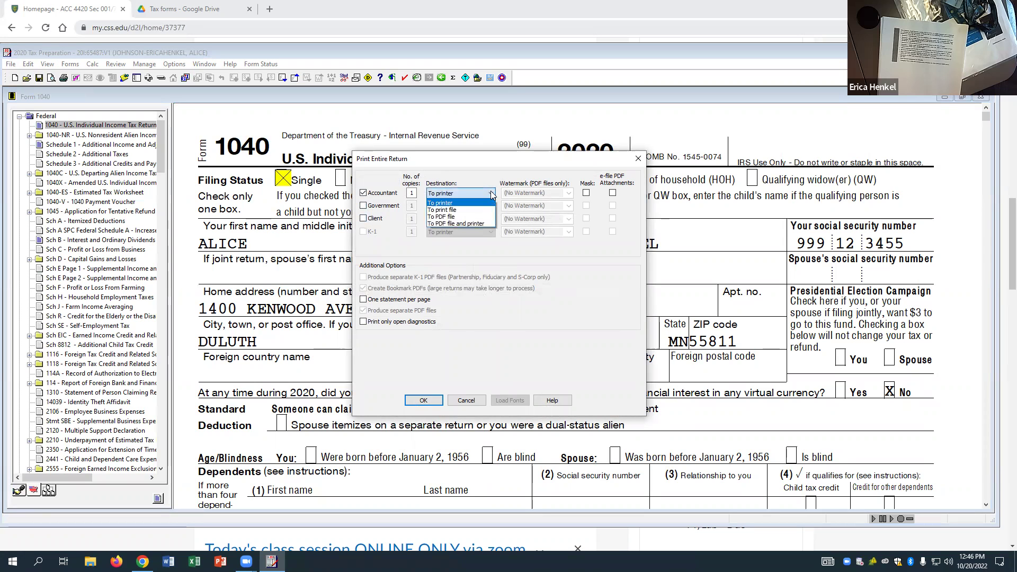
{"action": "left_click", "coordinate": [475, 217]}
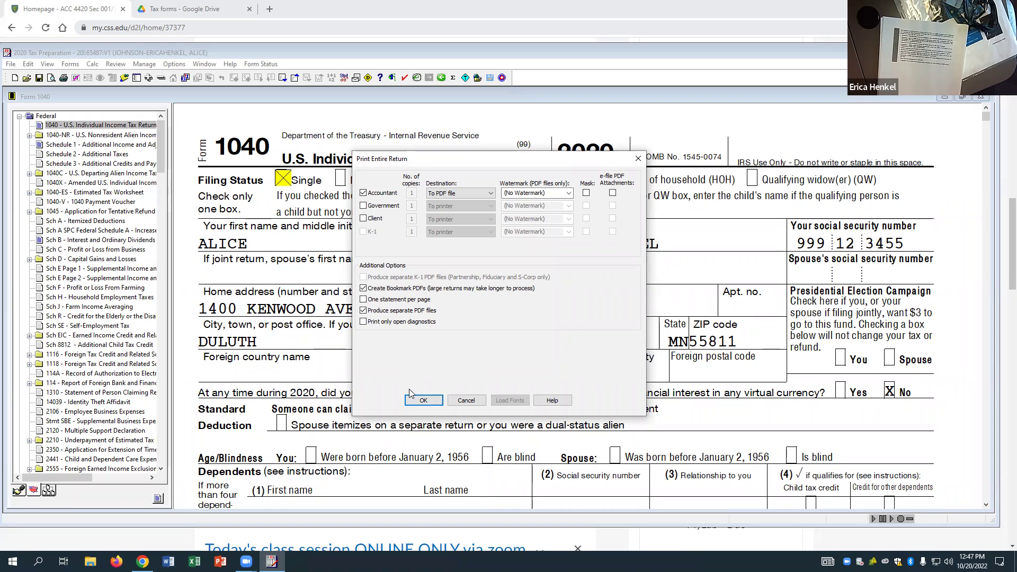
{"action": "left_click", "coordinate": [426, 401]}
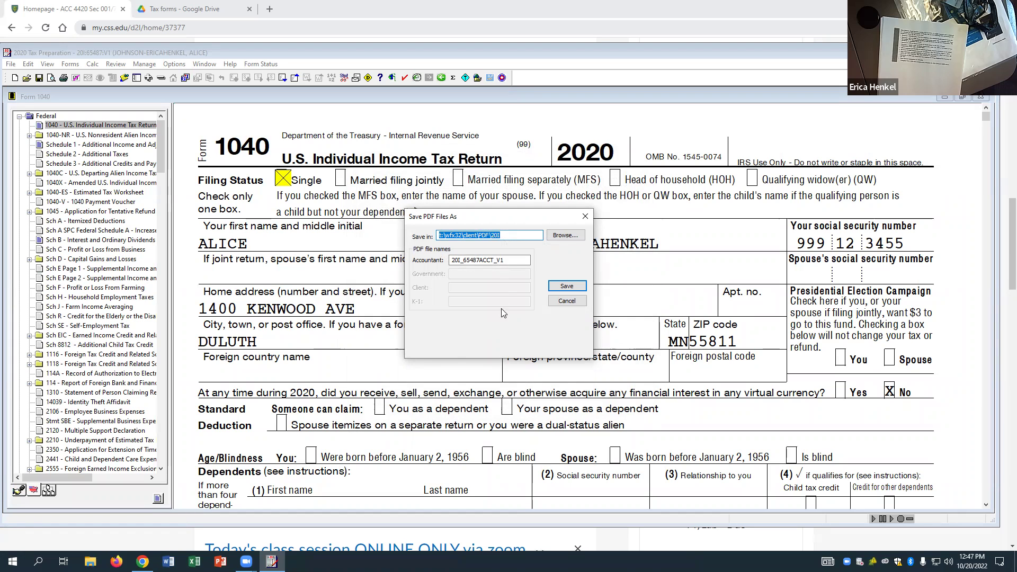
Rename the accountant PDF from 20I_65487ACCT_V1 to the taxpayer's name and save it
{"action": "double_click", "coordinate": [457, 260]}
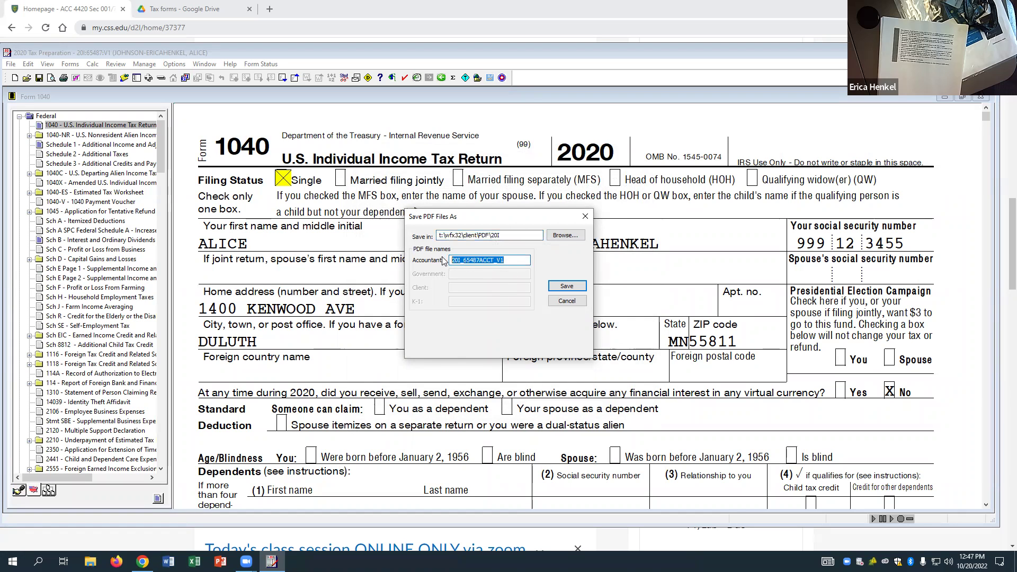
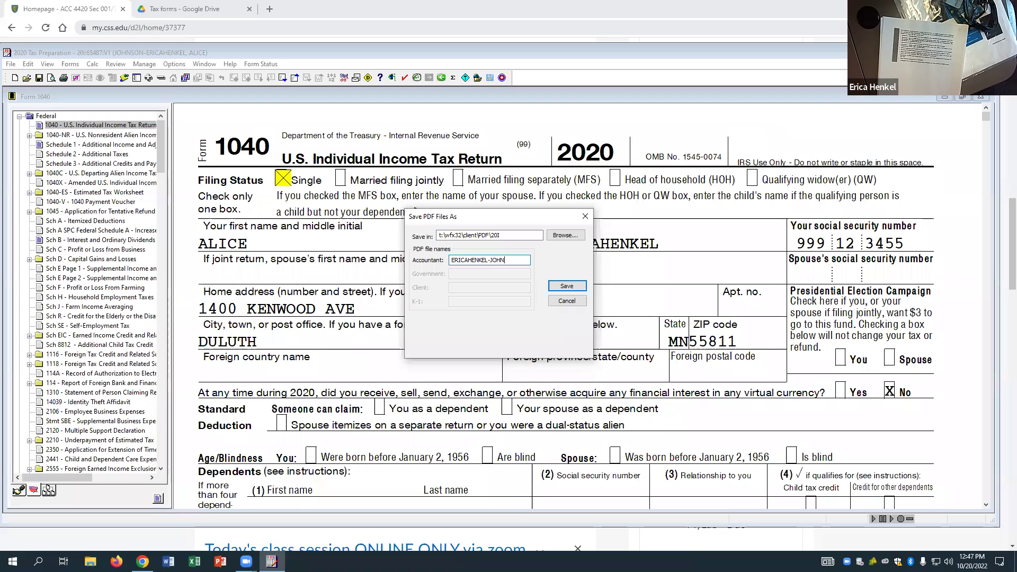
{"action": "left_click", "coordinate": [565, 288]}
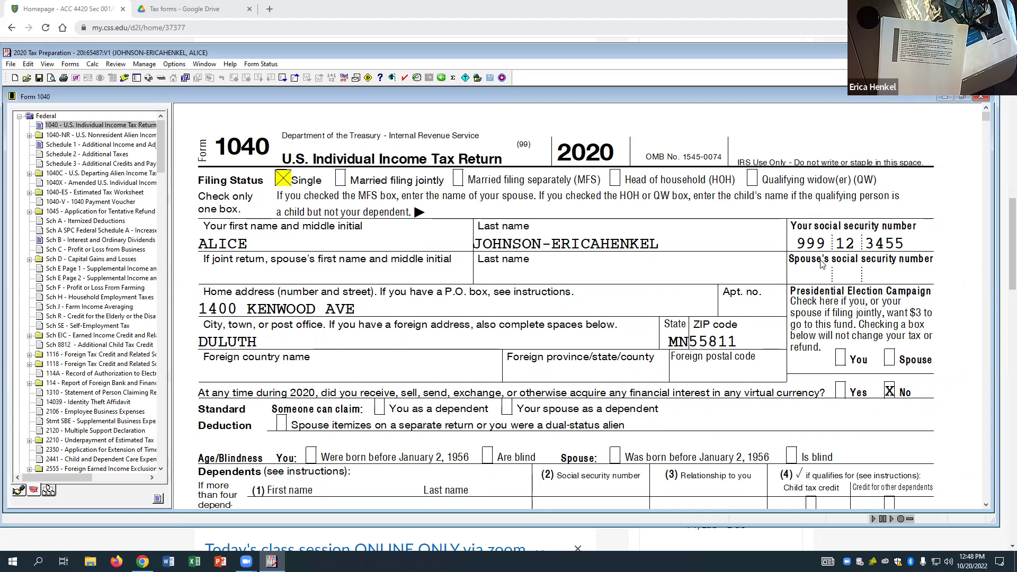
{"action": "scroll", "coordinate": [869, 297], "scroll_direction": "down", "scroll_amount": 5}
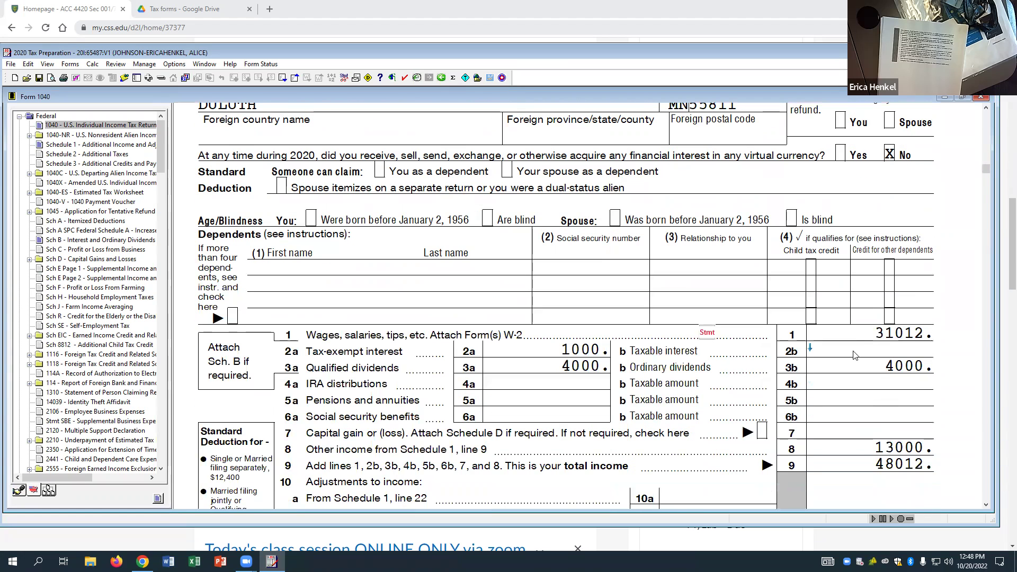
{"action": "left_click", "coordinate": [855, 347]}
{"action": "right_click", "coordinate": [855, 347]}
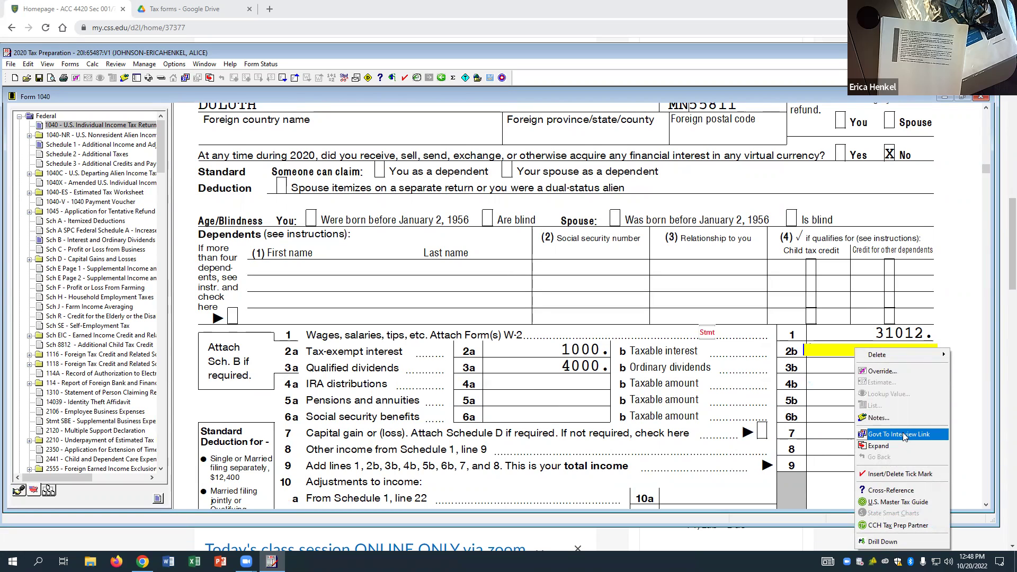
{"action": "left_click", "coordinate": [434, 300]}
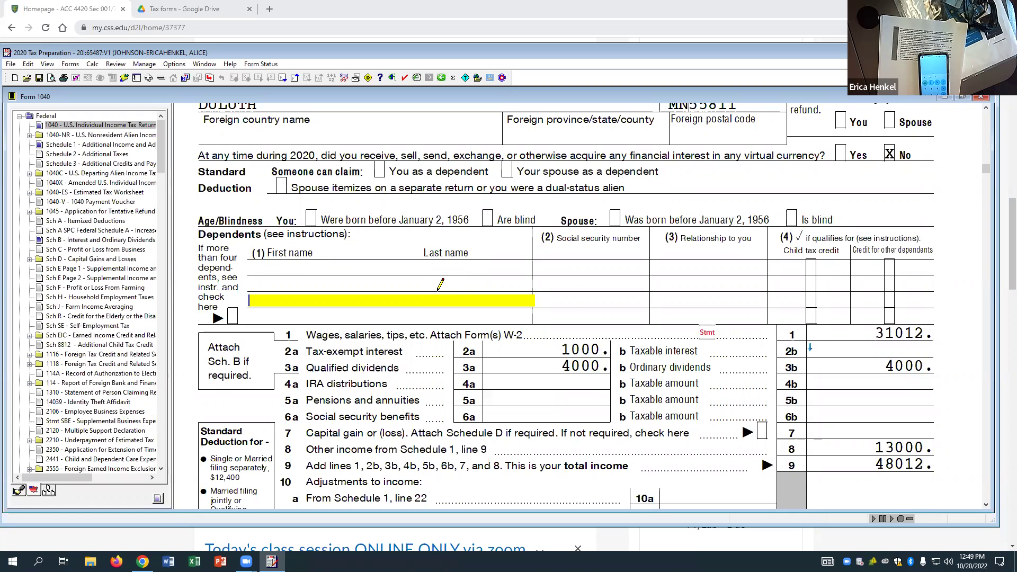
{"action": "left_click", "coordinate": [754, 30]}
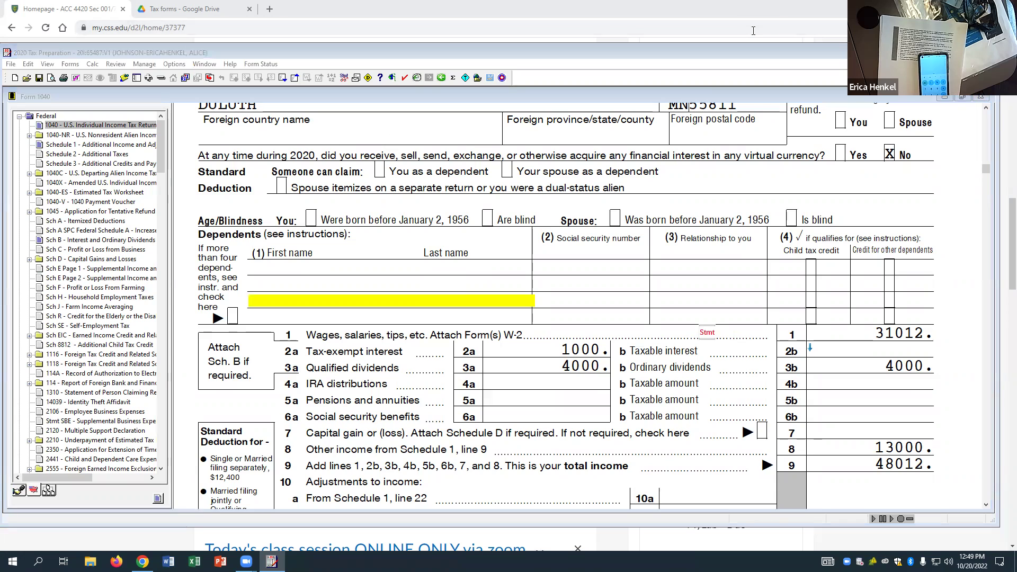